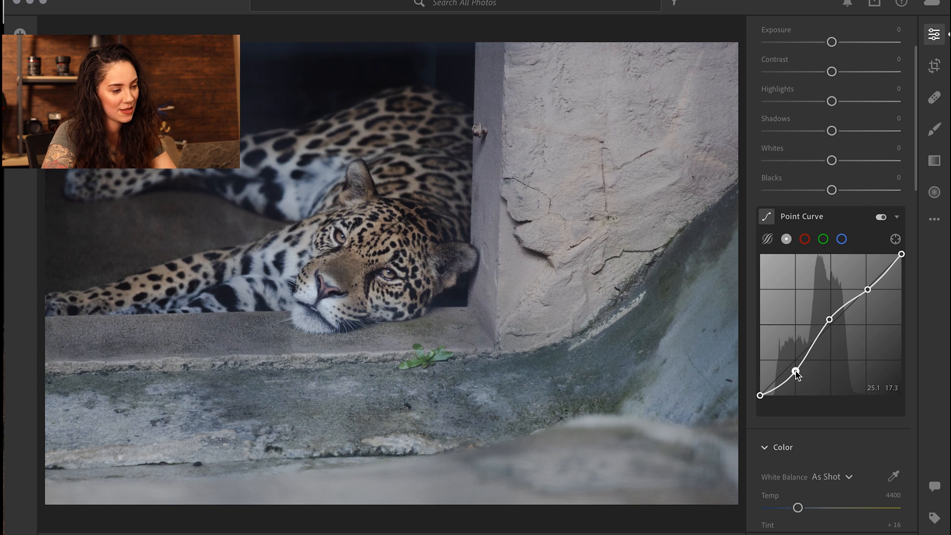
Raise the main point curve's midtone point to about 50.2, 55.3 and highlight point to about 72.5, 85.9, and compare with the reference photo.
left_click_drag(830, 319, 831, 317)
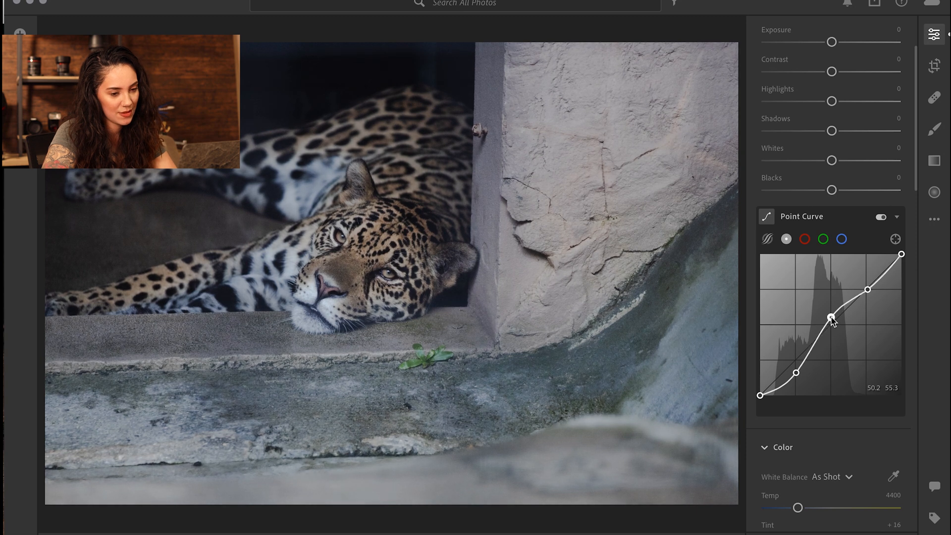
left_click_drag(867, 289, 863, 275)
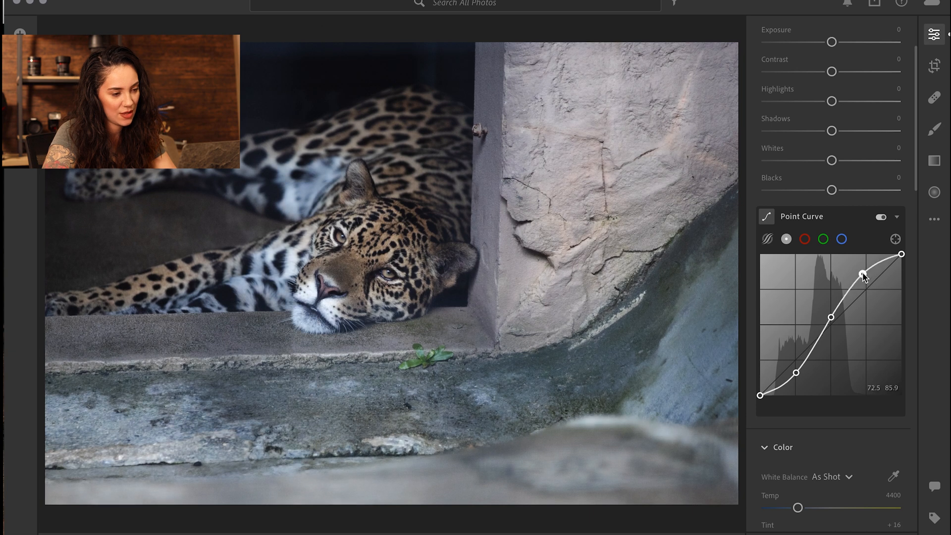
mouse_move(901, 254)
left_mouse_down()
mouse_move(886, 252)
mouse_move(917, 248)
mouse_move(912, 272)
mouse_move(909, 248)
mouse_move(891, 250)
mouse_move(908, 245)
left_mouse_up()
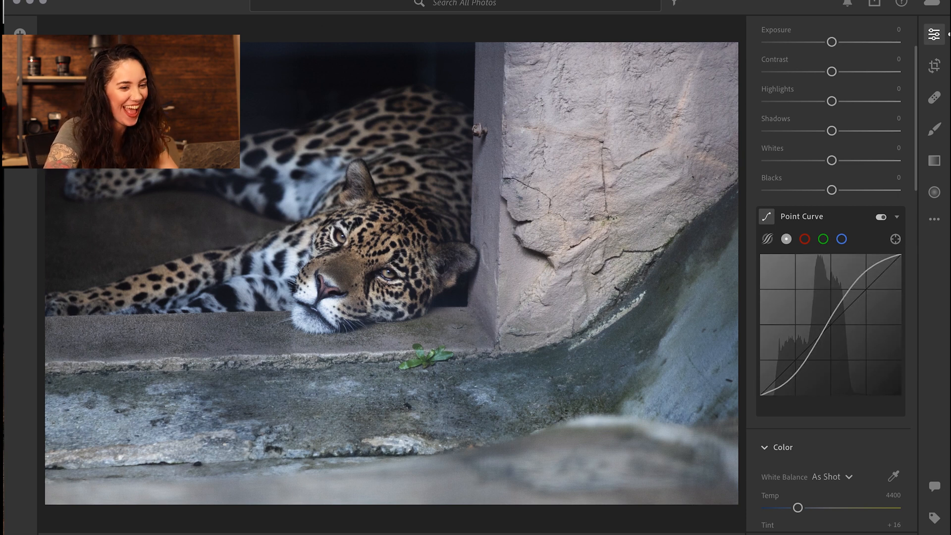
key("ctrl+Up")
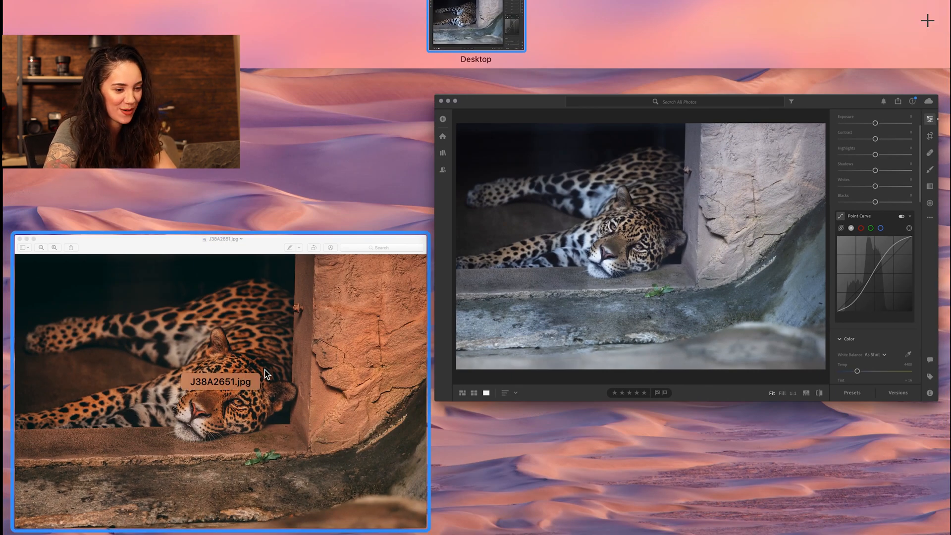
left_click(641, 255)
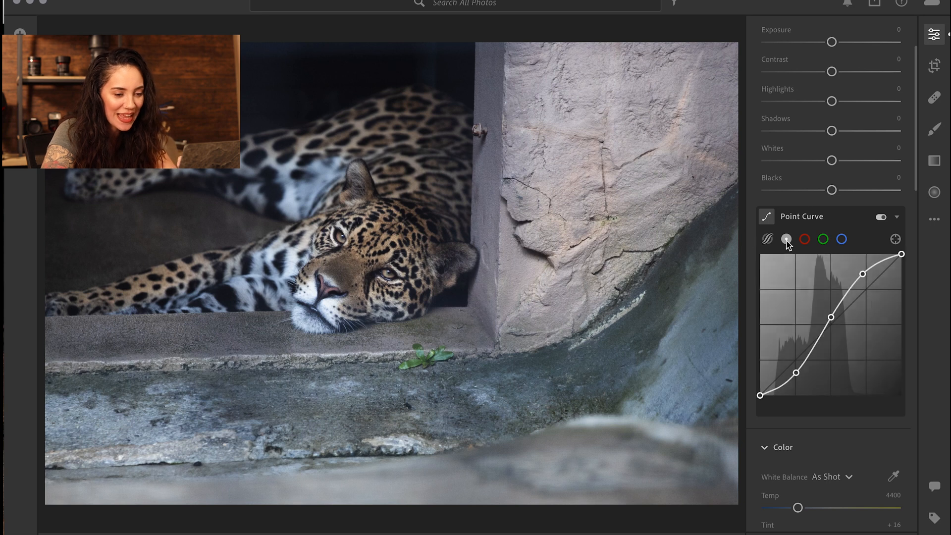
Add shadow, midtone and highlight points to the red channel curve and raise the midtone point to about 49.8, 51.4.
left_click(804, 240)
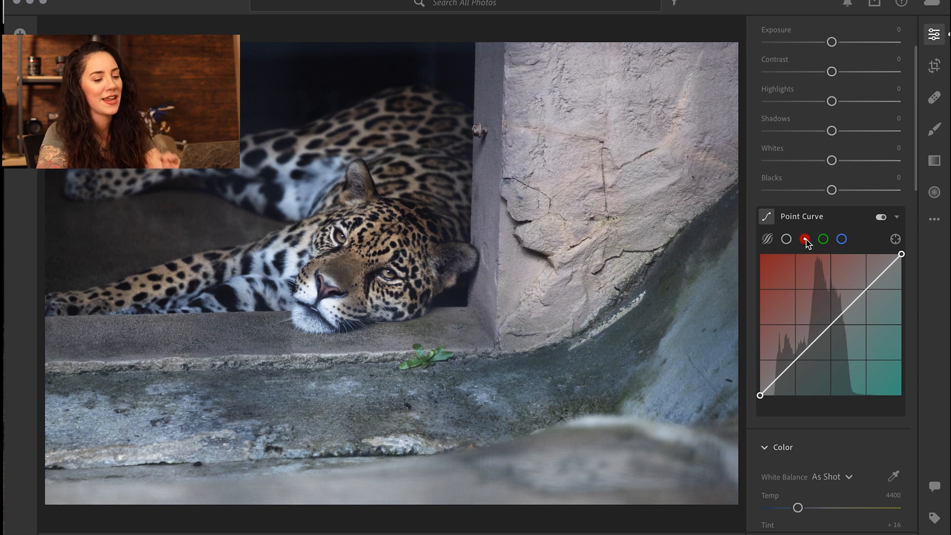
left_click(792, 364)
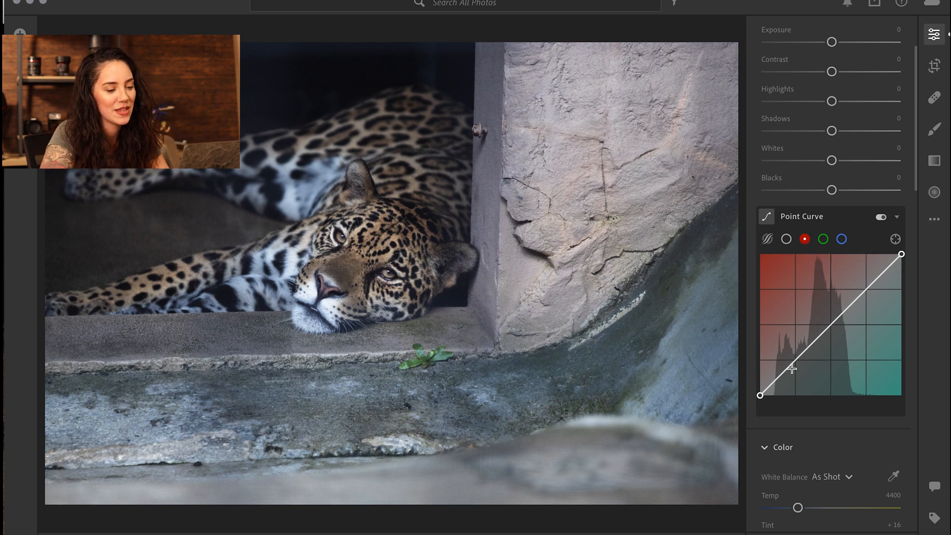
left_click(833, 325)
left_click(869, 288)
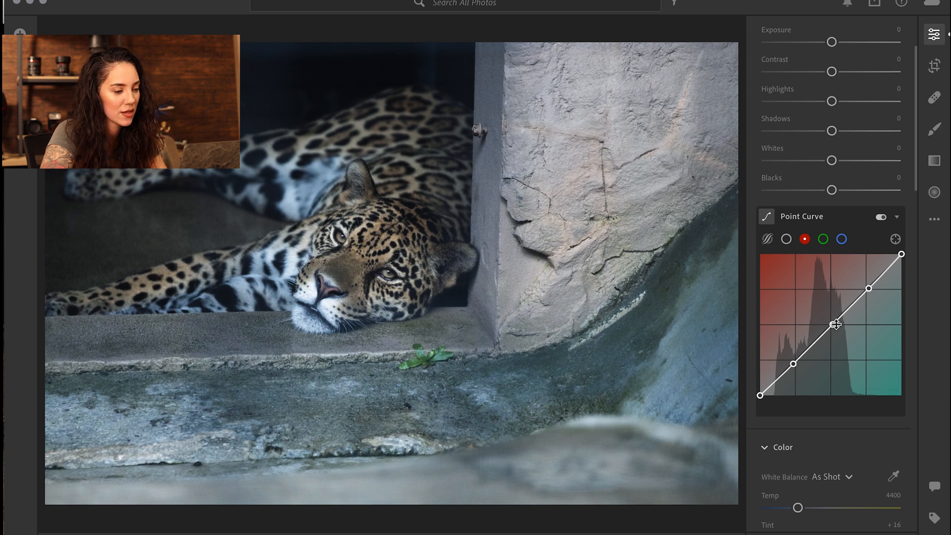
mouse_move(833, 326)
left_mouse_down()
mouse_move(838, 318)
mouse_move(823, 330)
mouse_move(832, 327)
left_mouse_up()
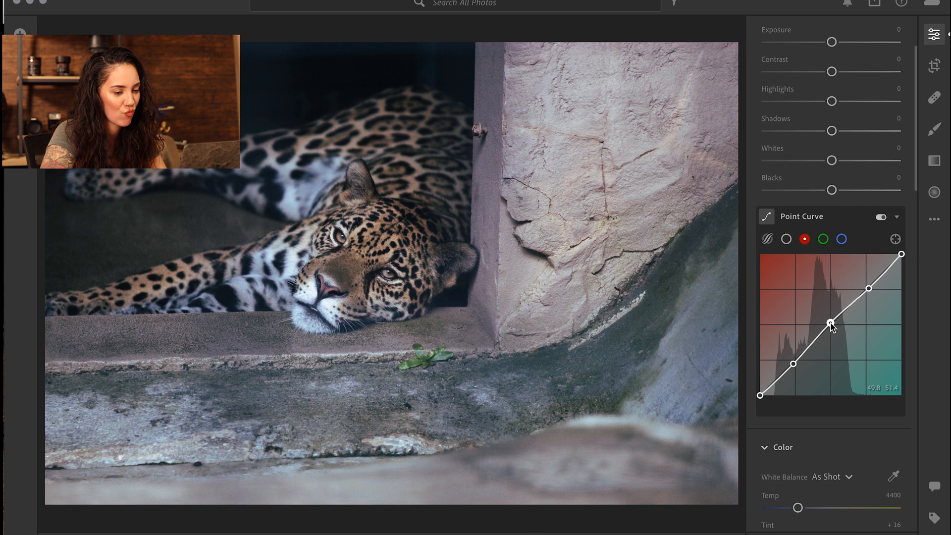
Add shadow, midtone and highlight points to the green channel curve and compare the photo with reference J38A2651.jpg.
left_click(823, 241)
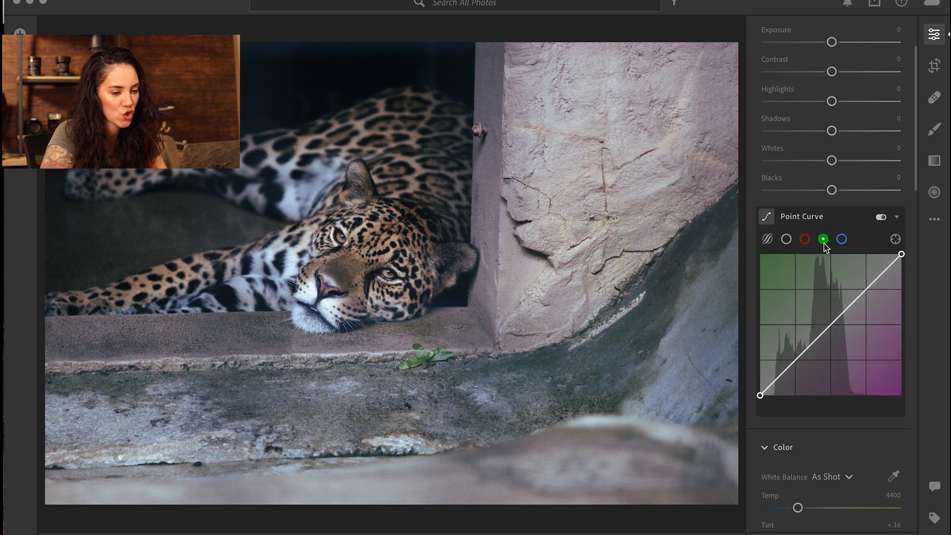
left_click_drag(827, 326, 828, 325)
left_click(794, 361)
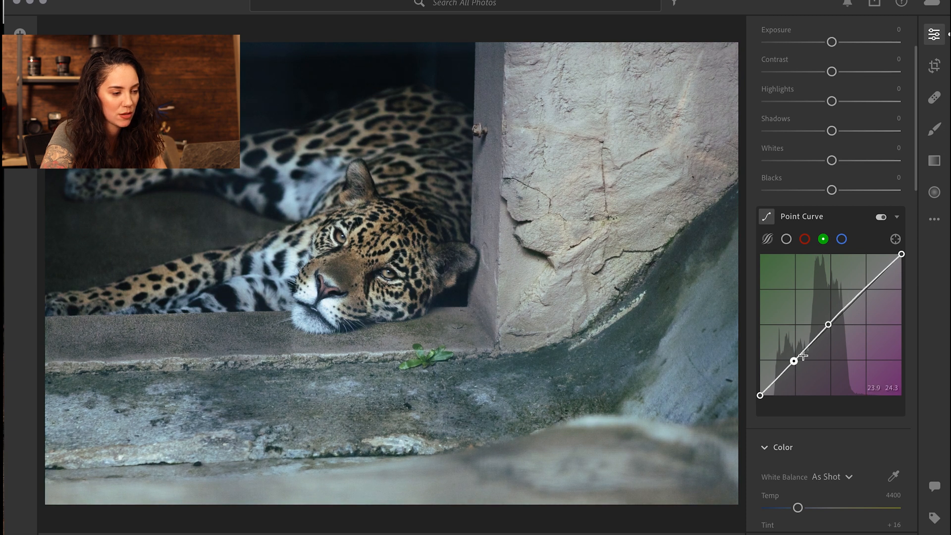
left_click(868, 287)
key("ctrl+Up")
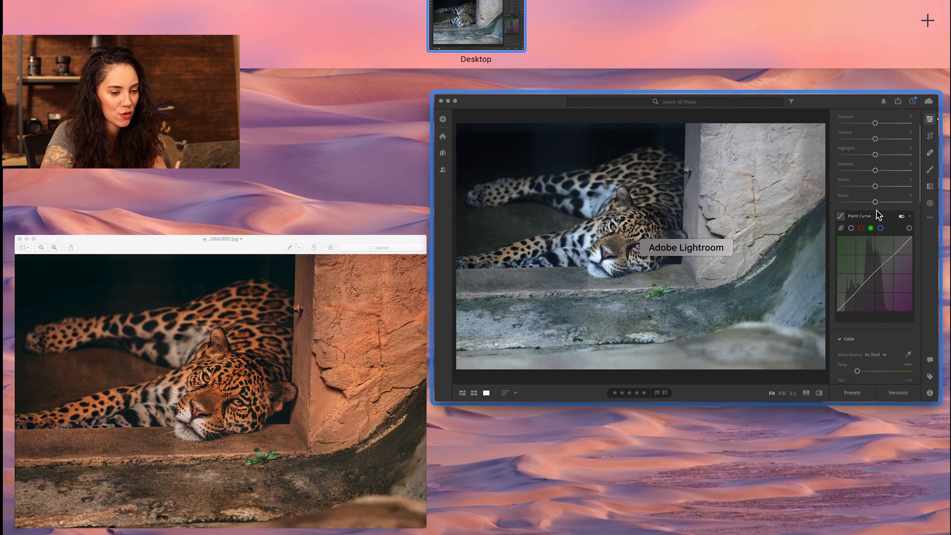
left_click(893, 225)
On the green curve, lift the black endpoint to 2.0, lower the shadow point to about 23.1, 22.4, and slightly raise the highlight point.
left_click_drag(760, 396, 753, 392)
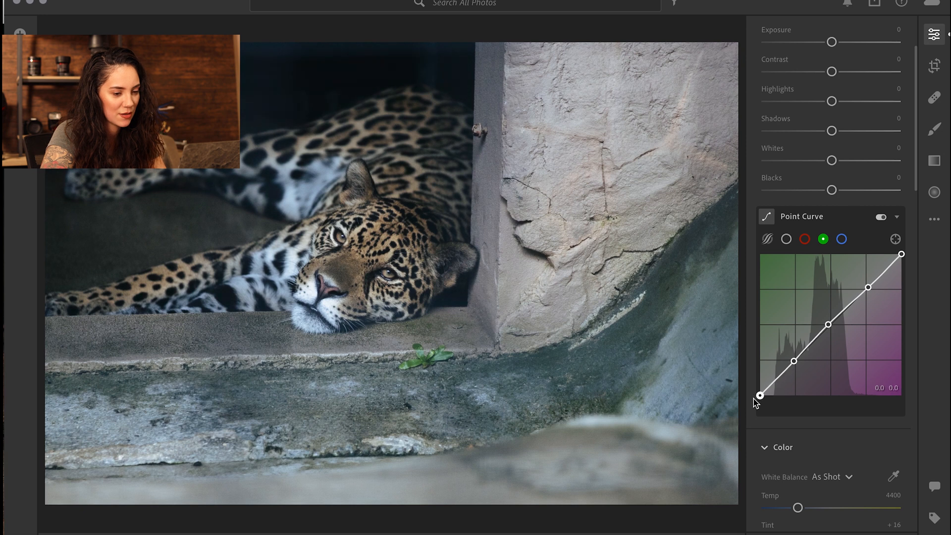
left_click_drag(753, 395, 753, 392)
left_click_drag(760, 394, 760, 392)
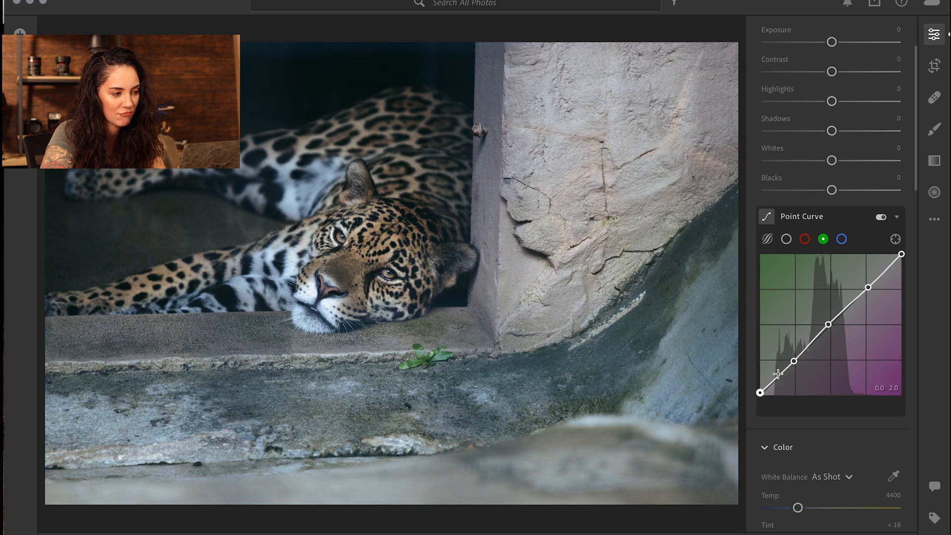
left_click_drag(794, 361, 793, 368)
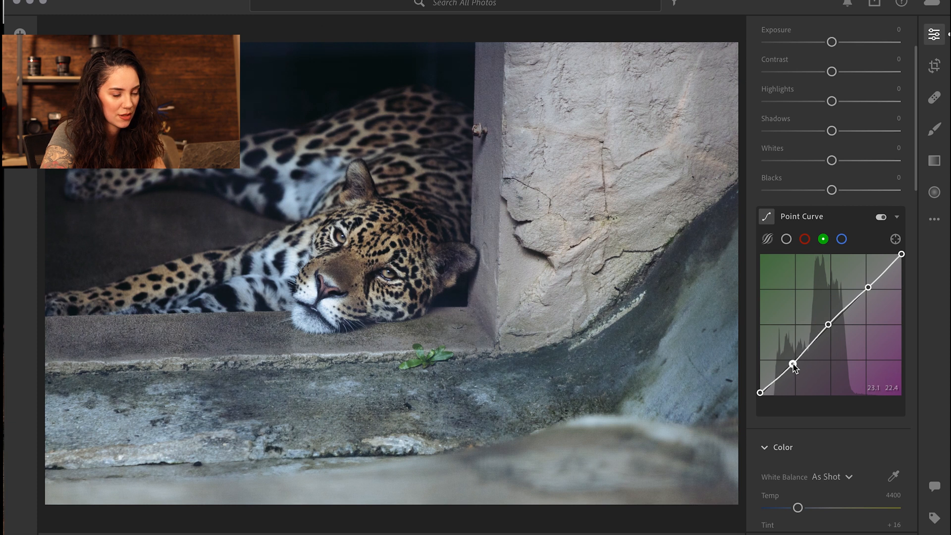
left_click(828, 325)
left_click(869, 287)
mouse_move(869, 287)
left_mouse_down()
mouse_move(869, 278)
mouse_move(868, 285)
left_mouse_up()
Add shadow, midtone and highlight points to the blue channel curve, slightly raising the midtones and lowering the shadows.
left_click(842, 240)
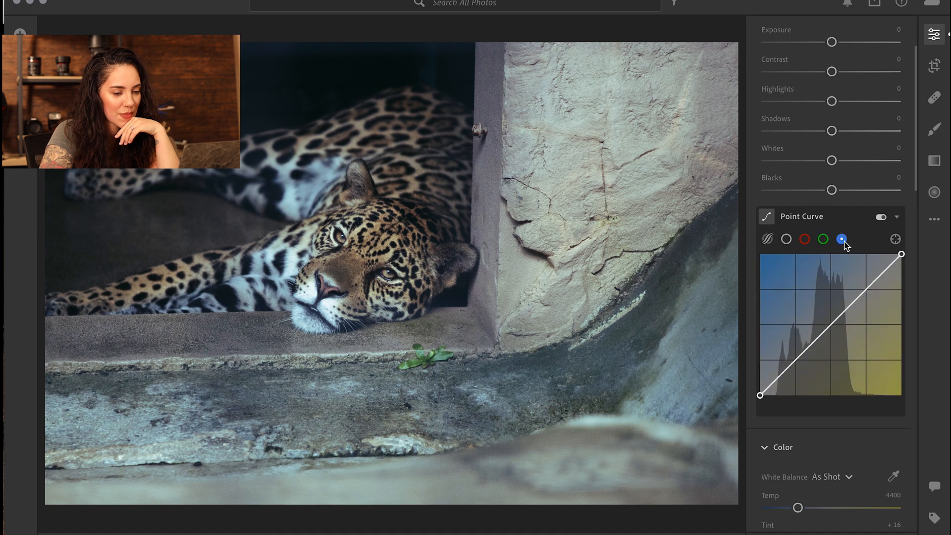
left_click(793, 361)
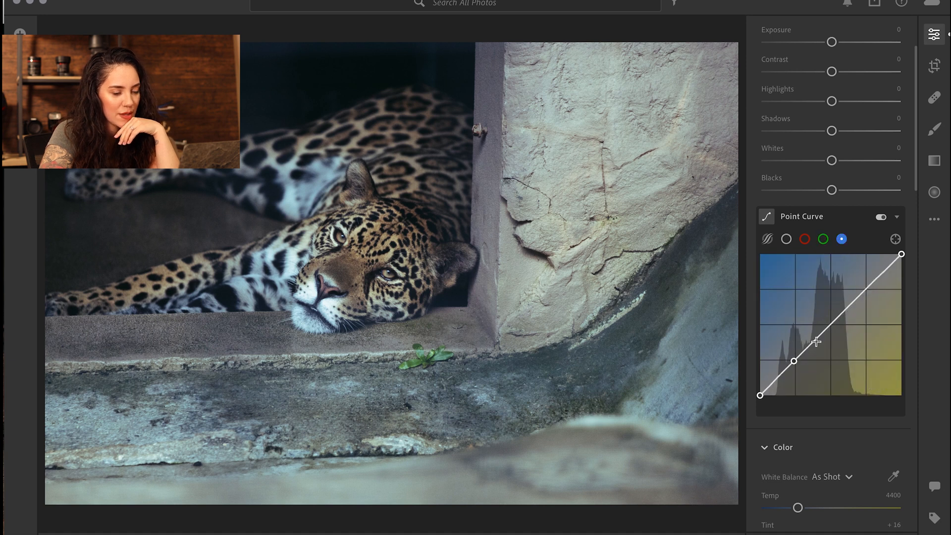
left_click(832, 325)
left_click(867, 289)
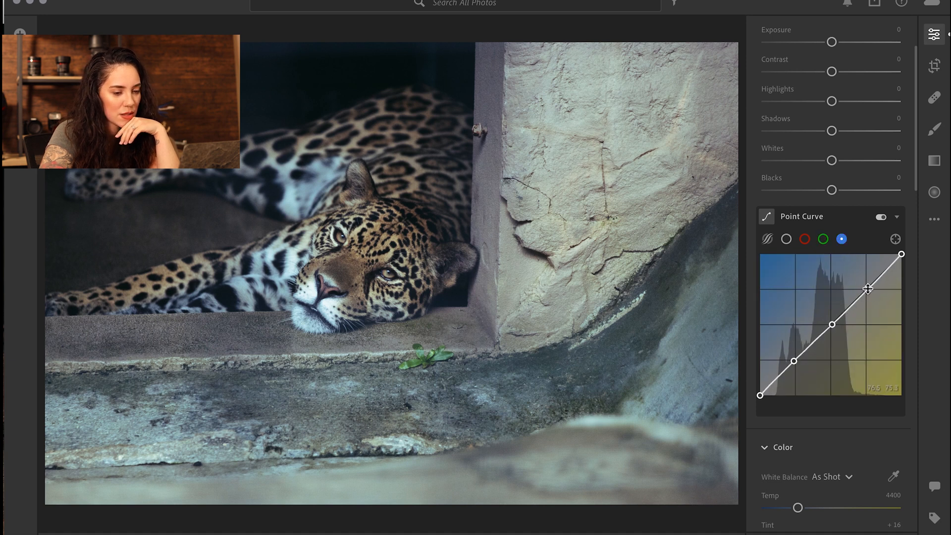
left_click_drag(832, 324, 829, 326)
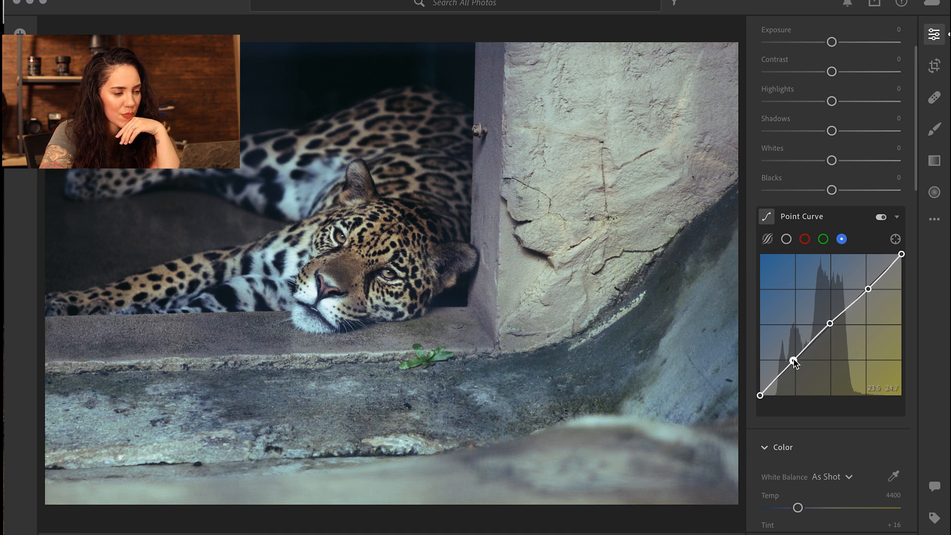
mouse_move(793, 358)
left_mouse_down()
mouse_move(796, 368)
mouse_move(800, 361)
mouse_move(789, 363)
mouse_move(807, 362)
mouse_move(799, 360)
left_mouse_up()
Warm the photo's white balance by setting the temperature to 4700.
scroll(799, 361, "down", 4)
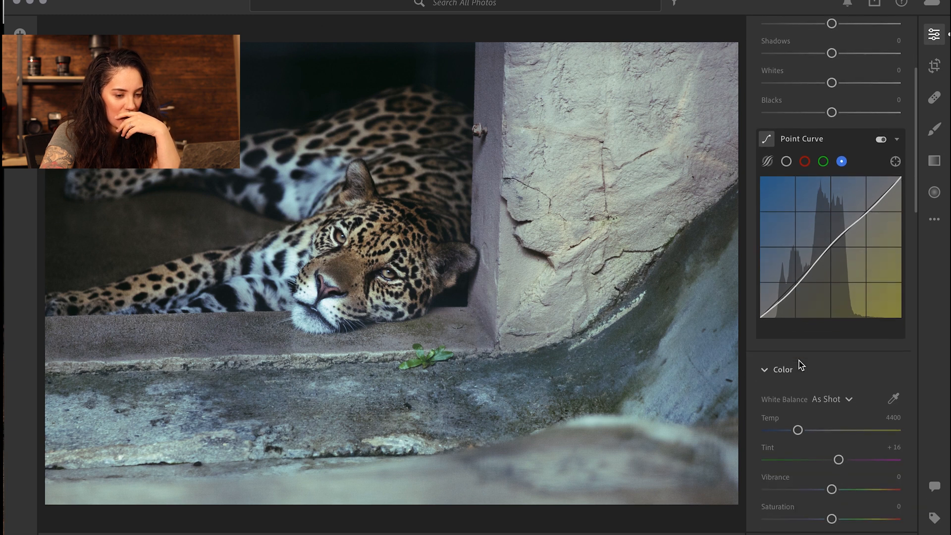
scroll(801, 365, "down", 3)
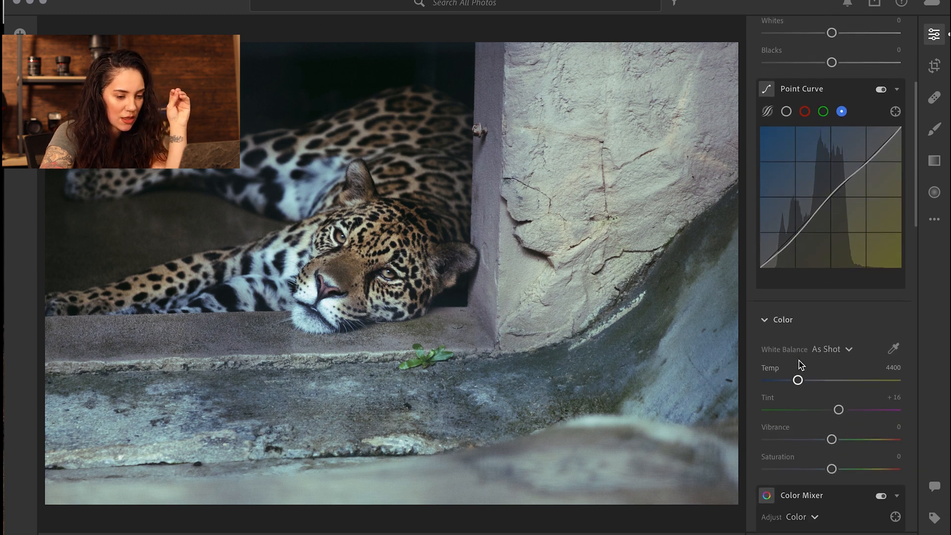
scroll(801, 372, "down", 3)
mouse_move(798, 335)
left_mouse_down()
mouse_move(812, 336)
mouse_move(802, 339)
left_mouse_up()
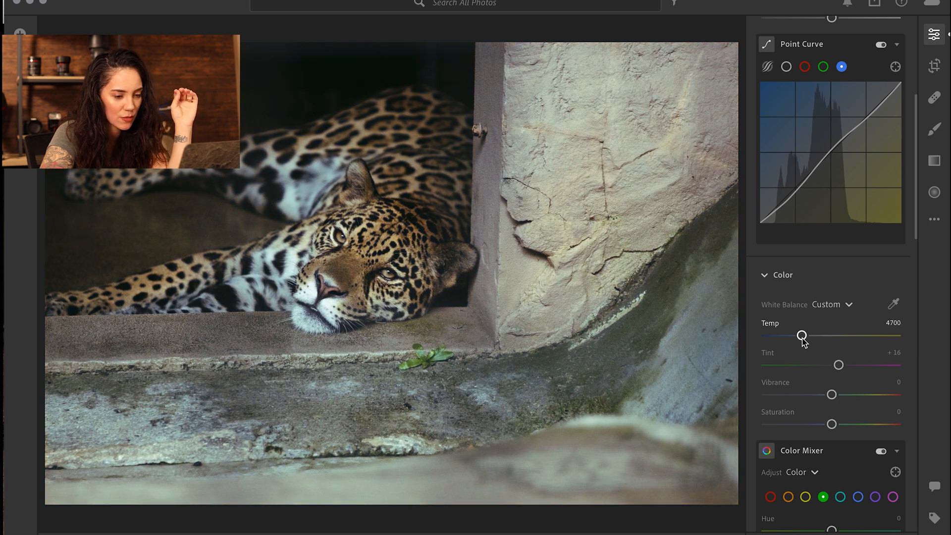
Try changing the magenta saturation in the Color Mixer, reset it to 0, and compare the photo with the reference.
scroll(802, 340, "down", 3)
scroll(802, 341, "down", 2)
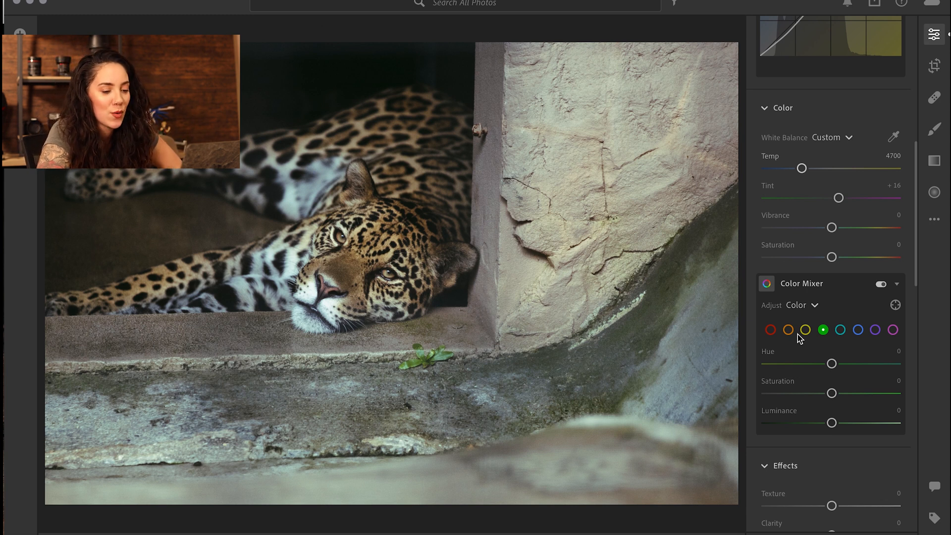
left_click(894, 331)
double_click(785, 394)
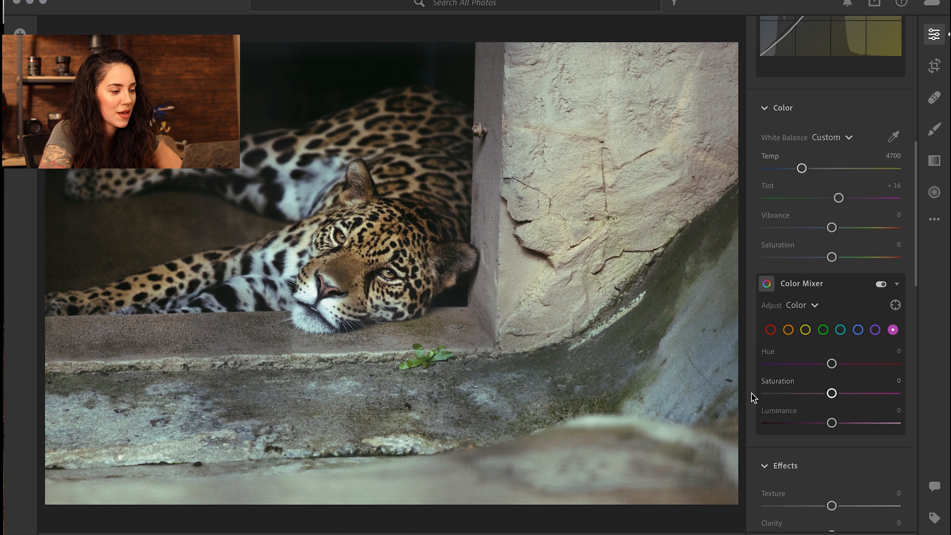
key("ctrl+Up")
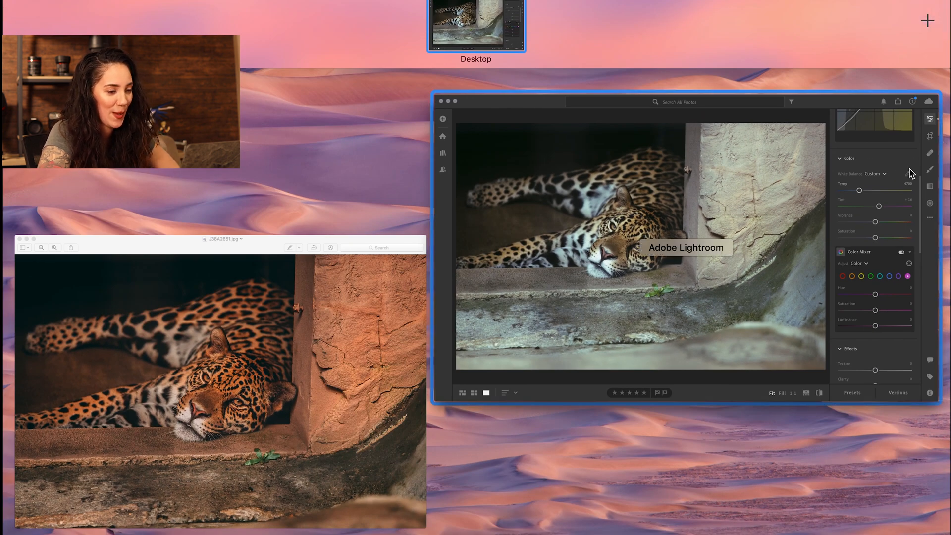
left_click(881, 283)
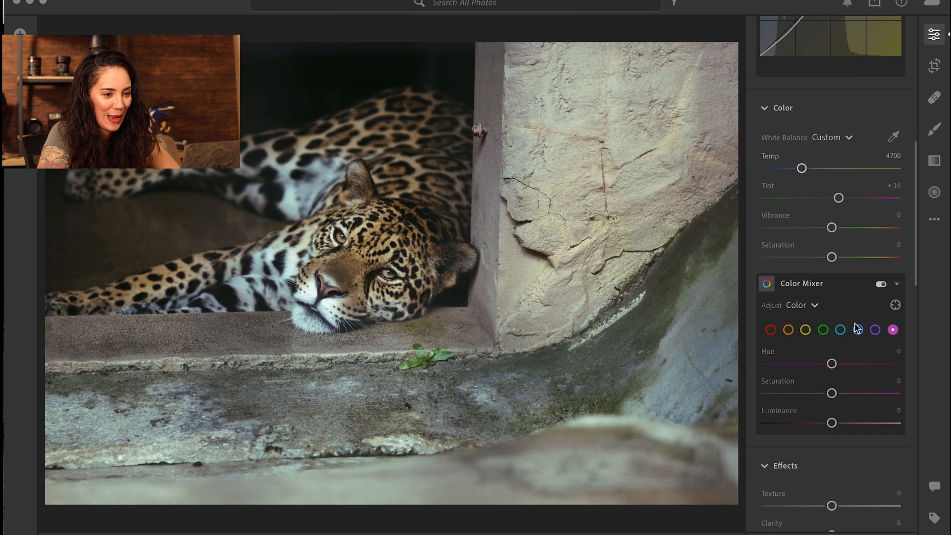
In the Color Mixer, set the purple saturation to -100 and the blue hue to +71 with saturation -24.
left_click(875, 330)
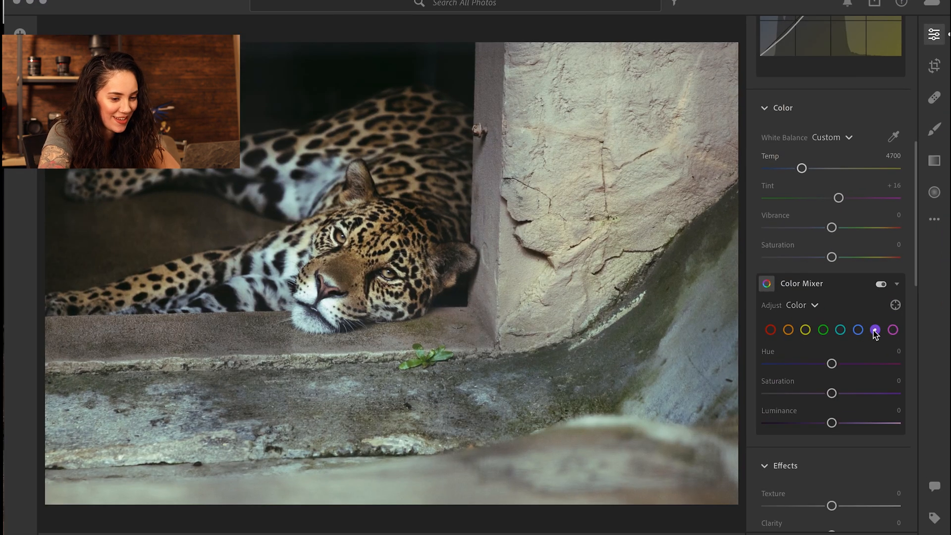
left_click_drag(832, 394, 760, 394)
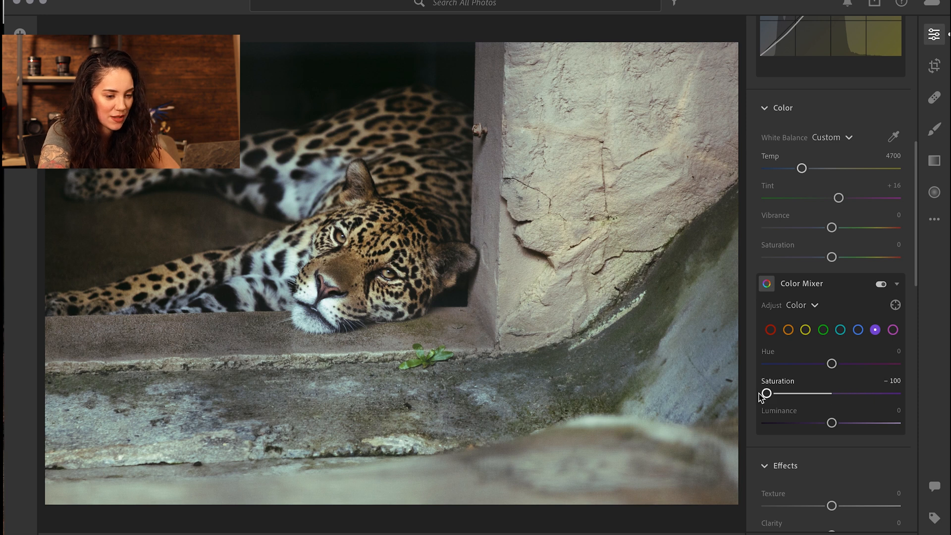
left_click(857, 329)
left_click_drag(831, 394, 780, 398)
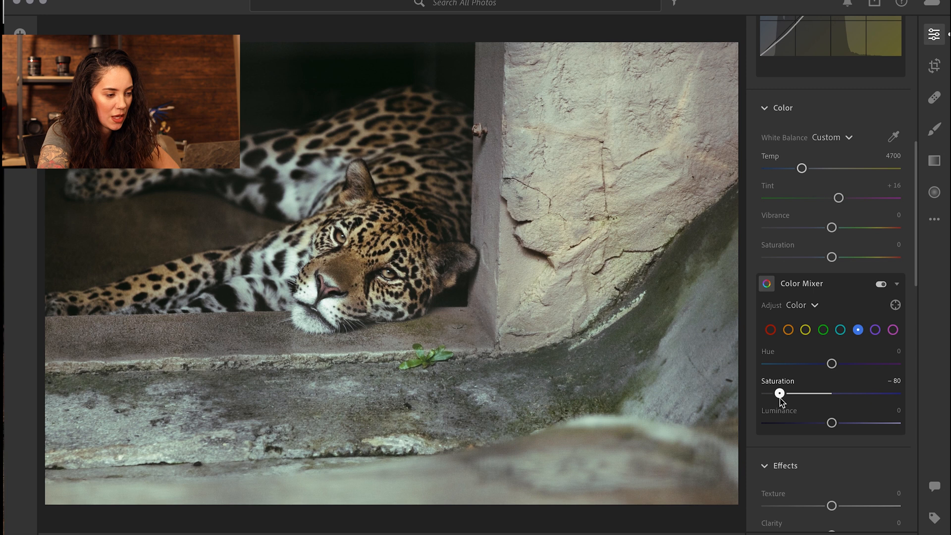
left_click_drag(831, 364, 880, 376)
left_click(816, 394)
Compare with the reference photo and set the blue hue to +42 and blue saturation to -65.
key("ctrl+Up")
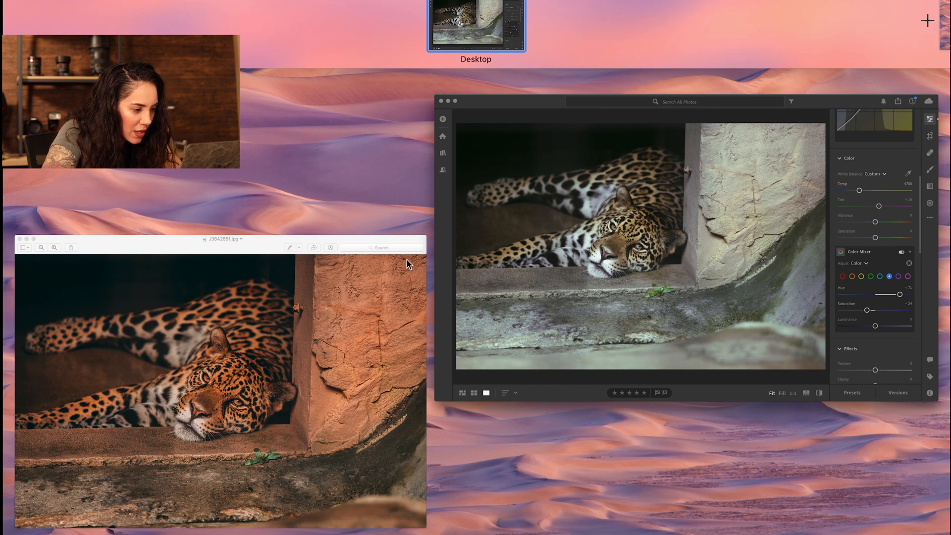
left_click(339, 325)
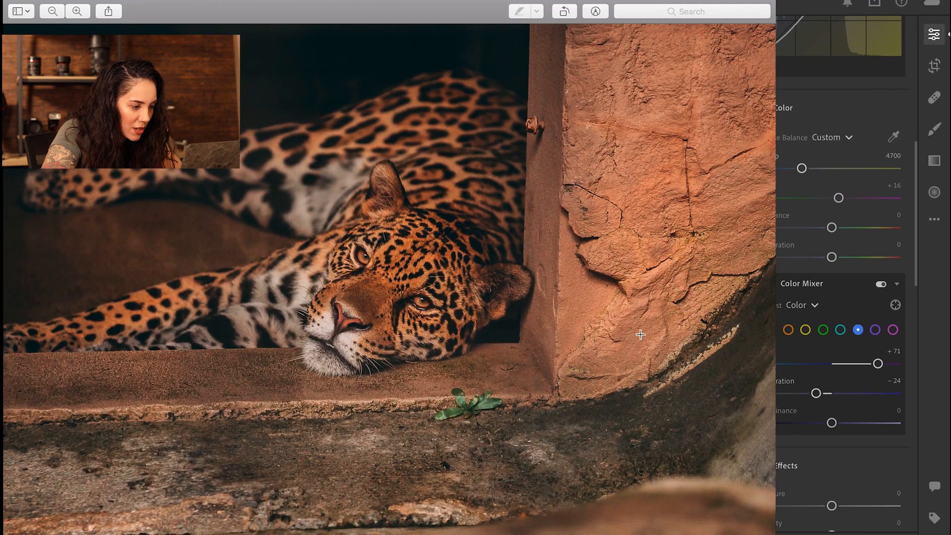
key("ctrl+Up")
left_click(678, 188)
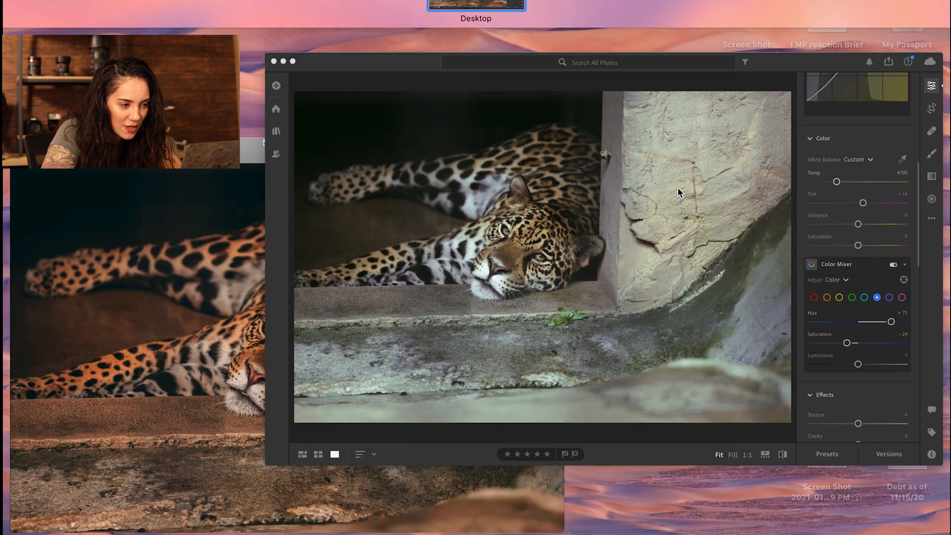
mouse_move(877, 365)
left_mouse_down()
mouse_move(835, 366)
mouse_move(860, 369)
left_mouse_up()
left_click_drag(818, 392, 789, 396)
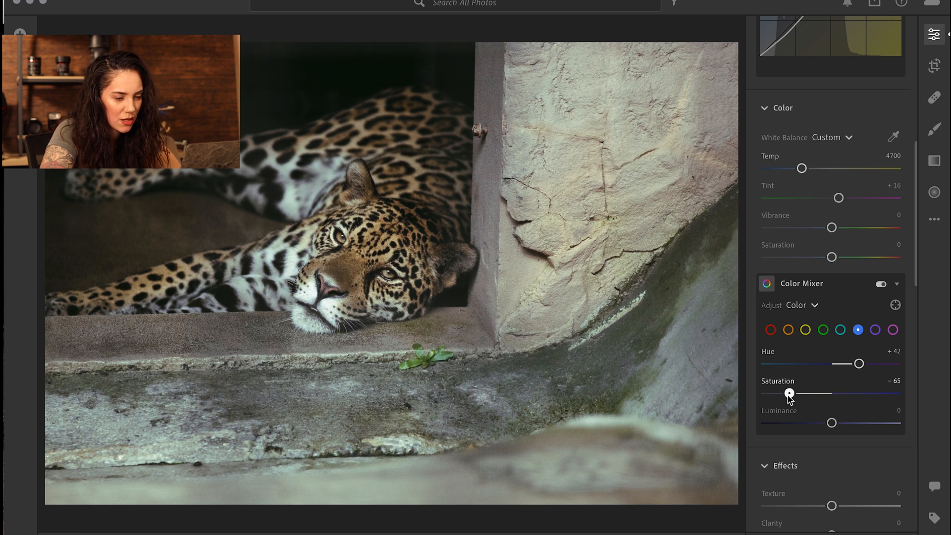
Try adjusting the aqua hue in the Color Mixer.
left_click(841, 329)
left_click_drag(831, 364, 832, 386)
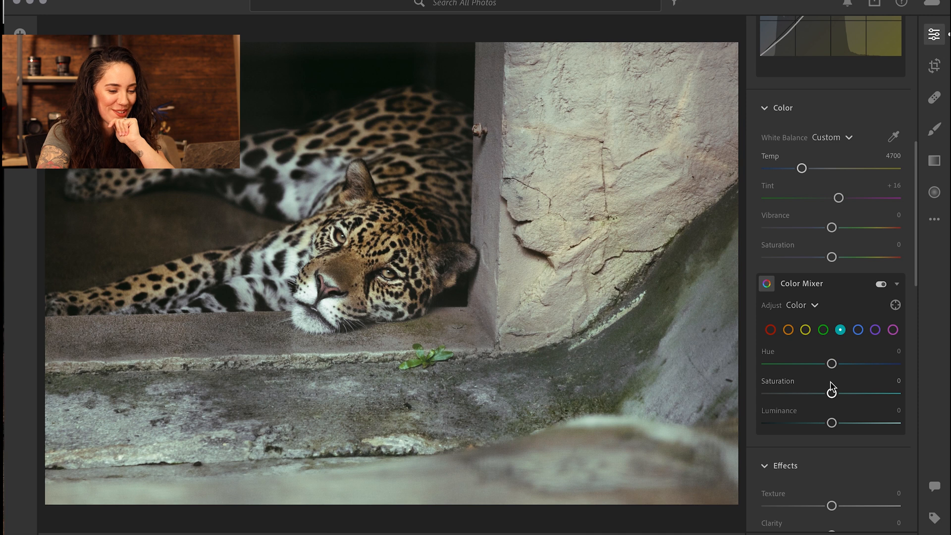
In the Color Mixer, set the green hue to +5, saturation to -12 and luminance to -59, comparing with the reference photo.
left_click(822, 330)
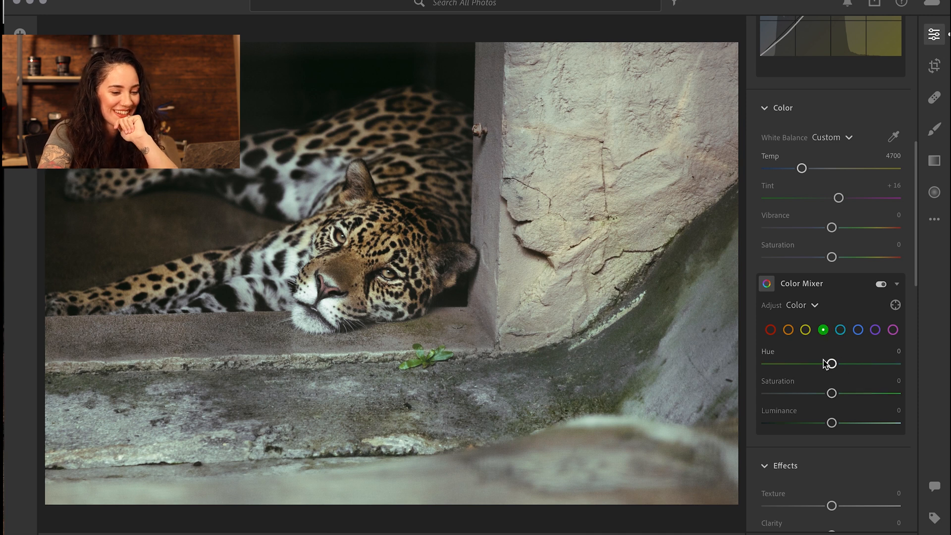
left_click_drag(831, 363, 812, 366)
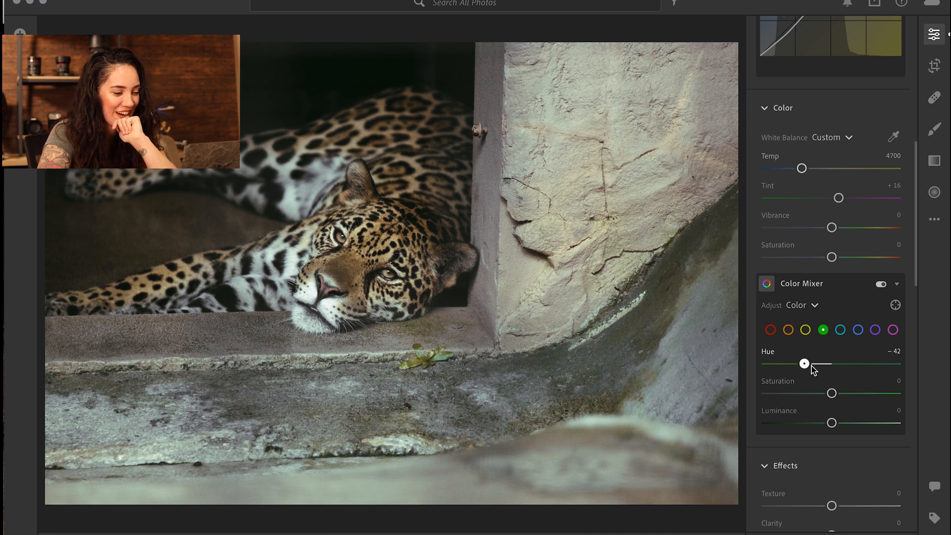
key("ctrl+Up")
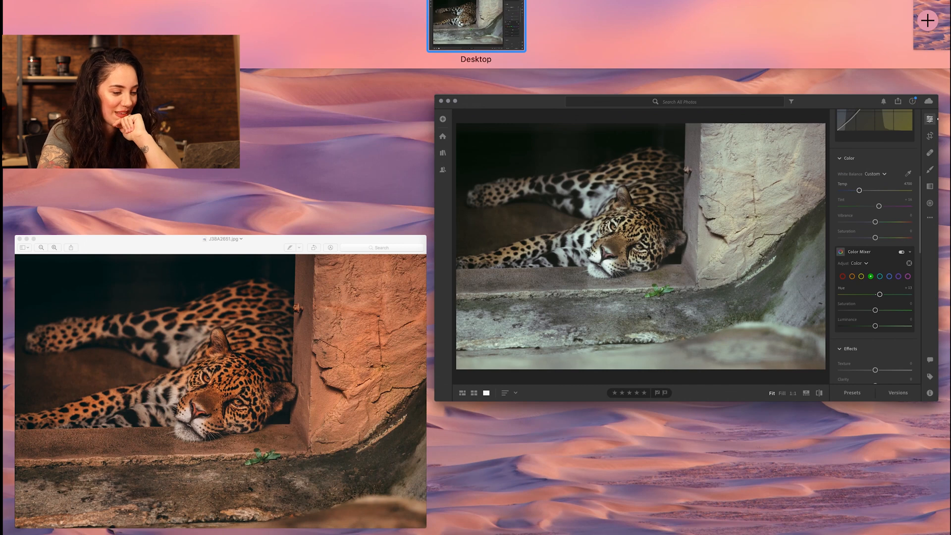
left_click(273, 438)
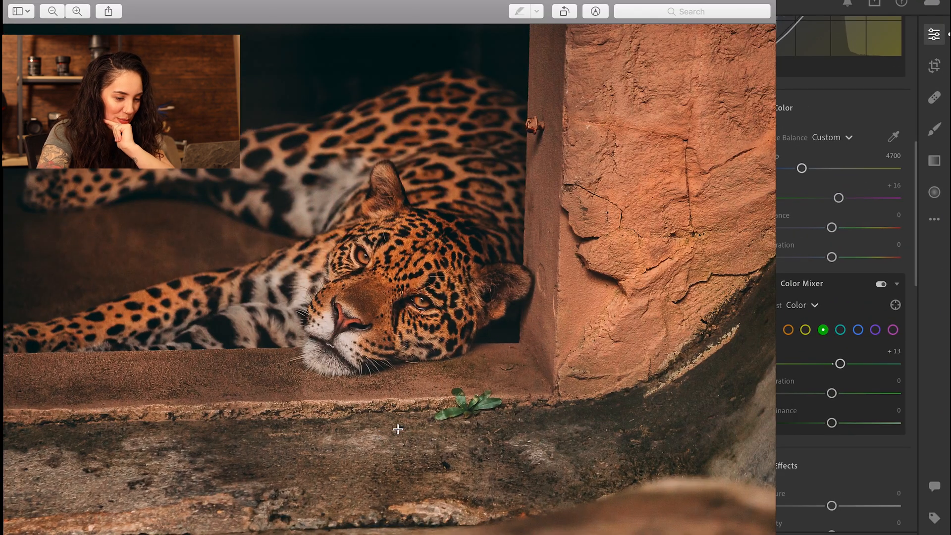
key("ctrl+Up")
left_click(783, 179)
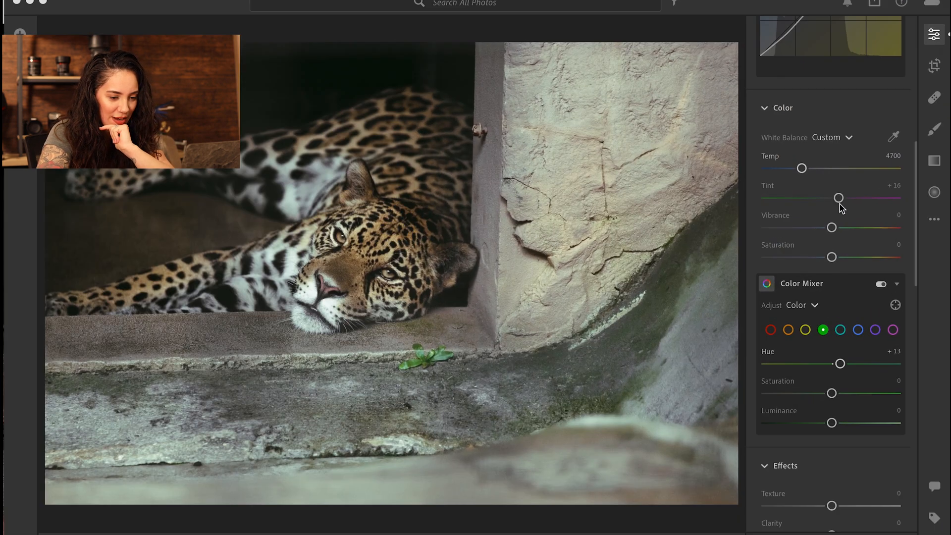
left_click_drag(831, 394, 836, 370)
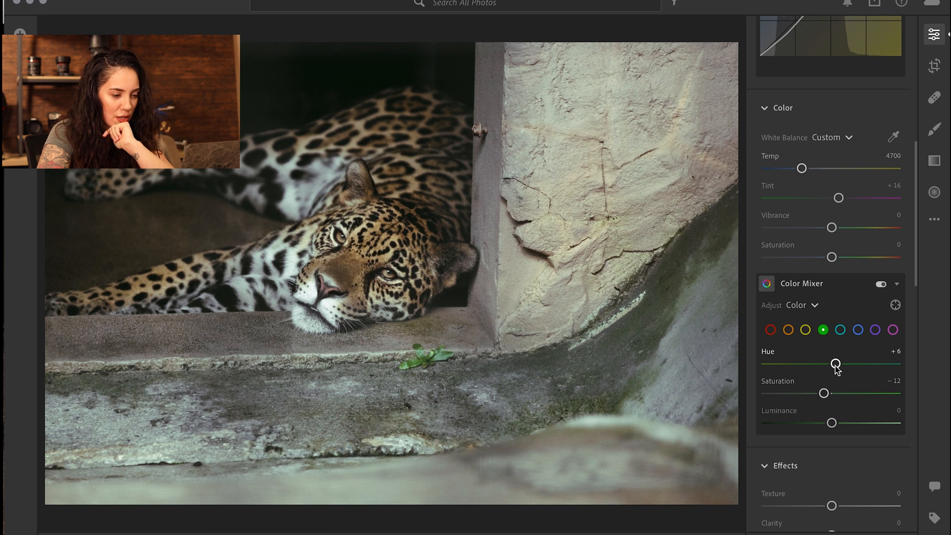
left_click_drag(832, 422, 811, 432)
key("ctrl+Up")
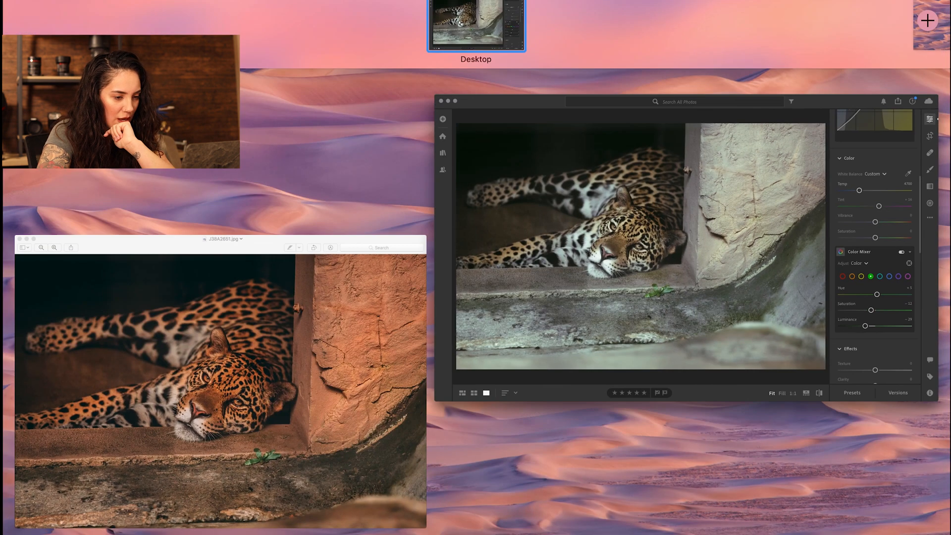
left_click(869, 289)
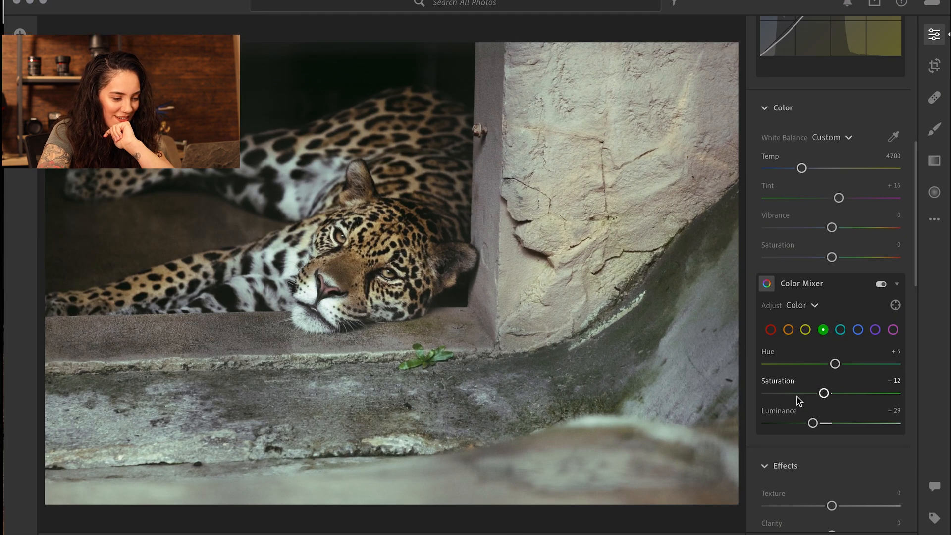
left_click_drag(813, 424, 793, 428)
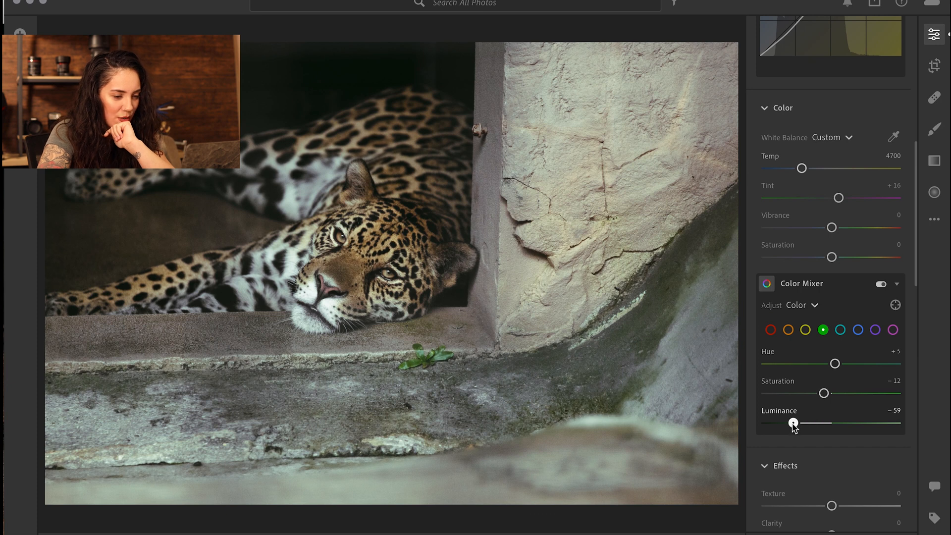
Set the yellow hue to -60 and its saturation to +98 in the Color Mixer, checking against the reference photo.
left_click(805, 329)
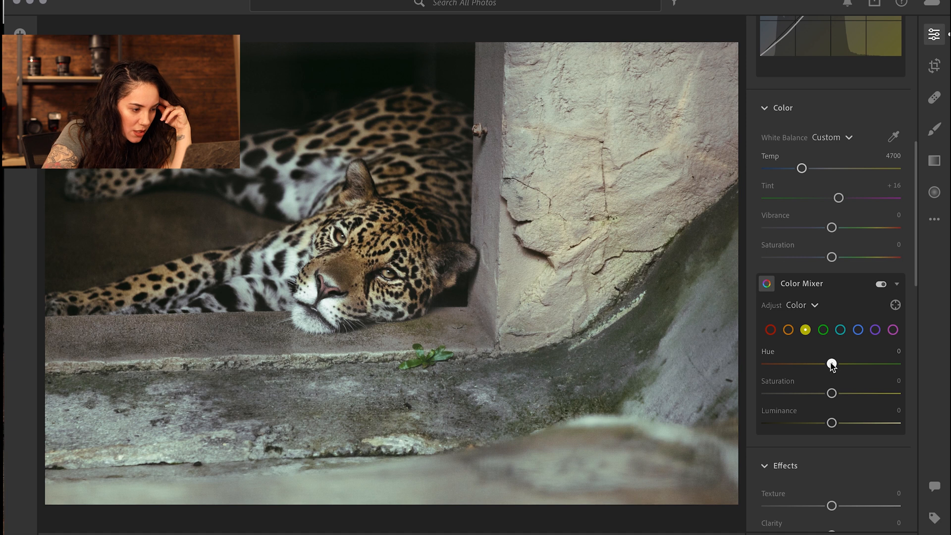
key("ctrl+Up")
left_click(870, 254)
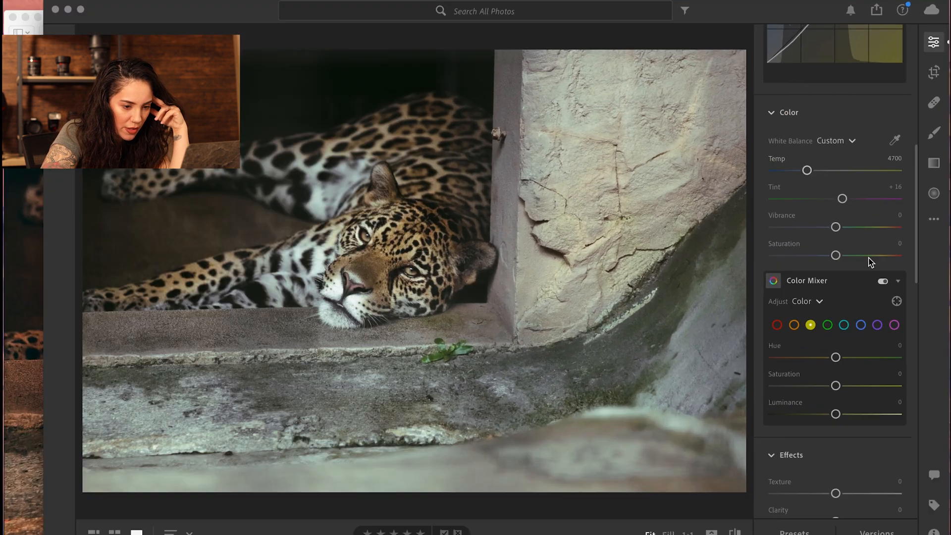
left_click_drag(832, 366, 793, 369)
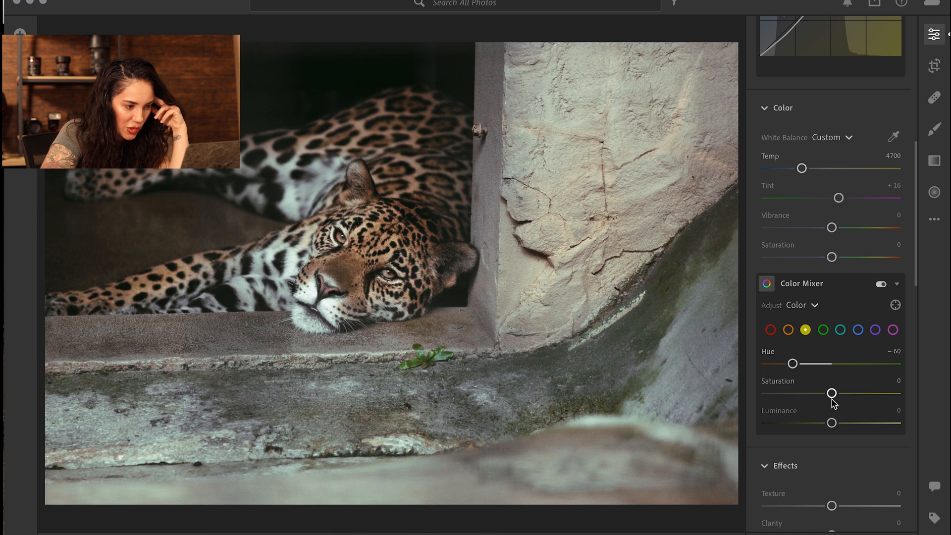
left_click_drag(832, 394, 896, 396)
key("ctrl+Up")
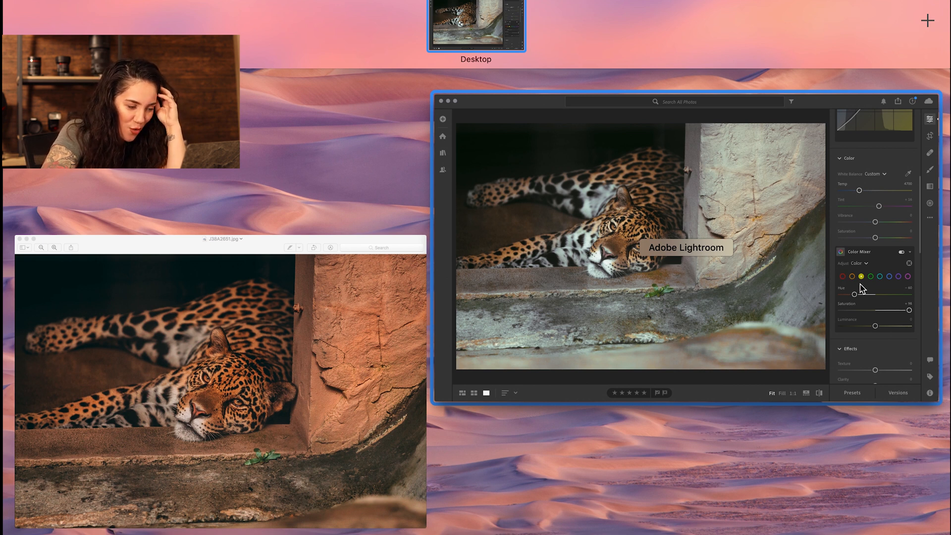
left_click(867, 307)
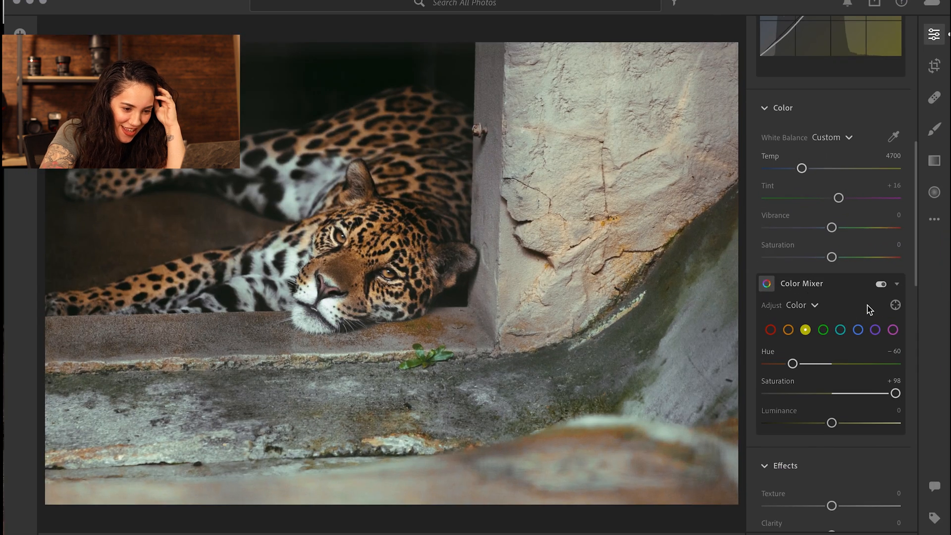
Set the orange saturation to +65, hue to -13 and luminance to +7 in the Color Mixer.
left_click(787, 330)
left_click_drag(832, 393, 875, 406)
mouse_move(833, 365)
left_mouse_down()
mouse_move(850, 366)
mouse_move(824, 370)
left_mouse_up()
mouse_move(831, 423)
left_mouse_down()
mouse_move(765, 425)
mouse_move(838, 435)
left_mouse_up()
Try the red hue at -100 against the reference photo, and set red to luminance +90, hue +9 and saturation +100.
left_click(770, 330)
left_click_drag(833, 368, 755, 384)
key("ctrl+Up")
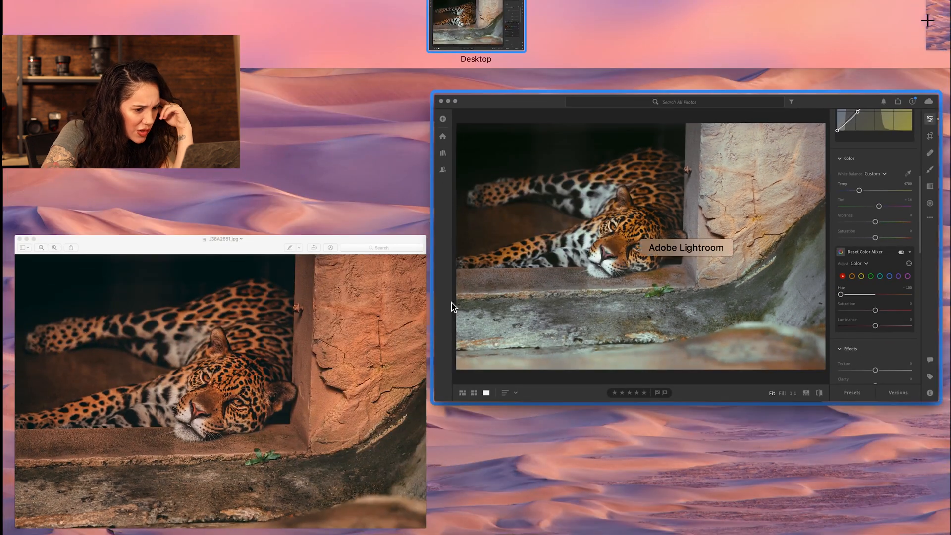
left_click(881, 304)
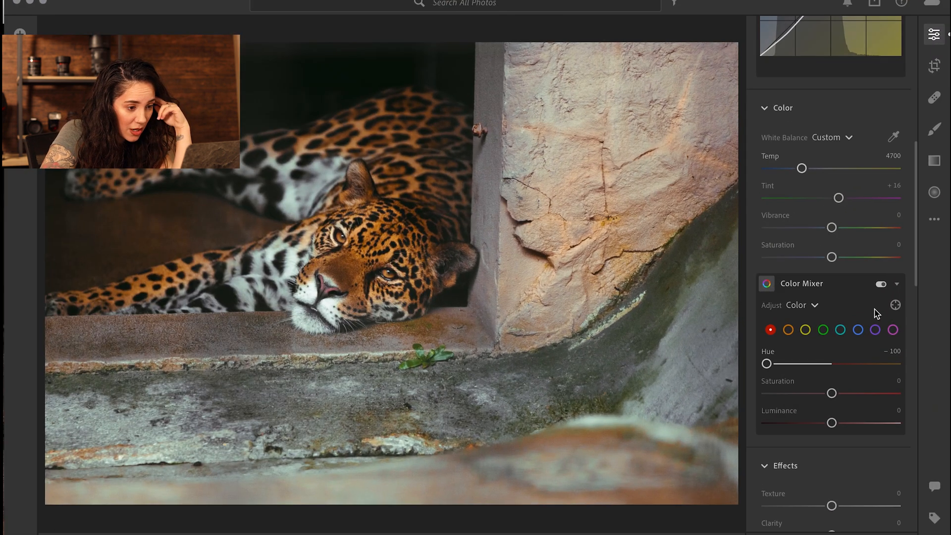
left_click_drag(849, 422, 855, 424)
double_click(855, 423)
left_click(888, 423)
left_click_drag(887, 424, 890, 423)
left_click(829, 366)
left_click_drag(829, 367, 898, 397)
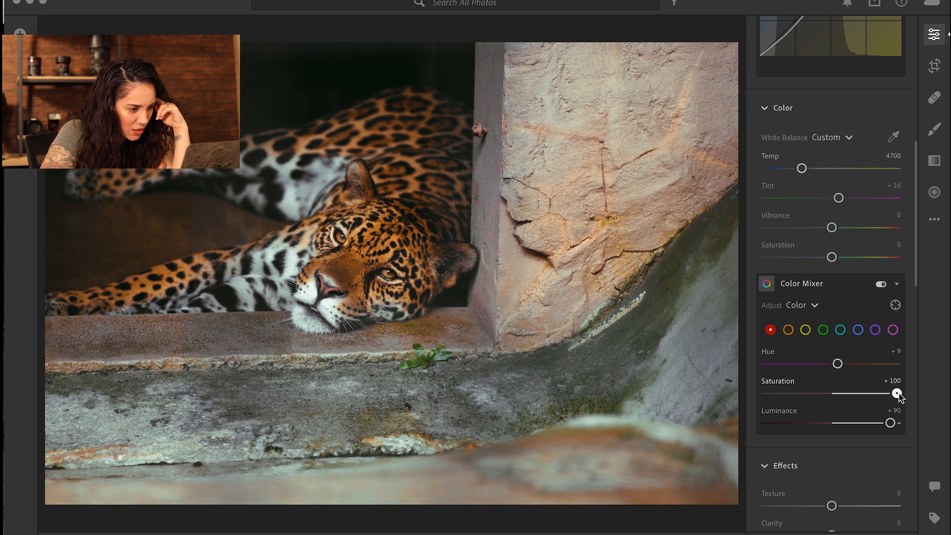
Compare with the reference photo and set the red hue to -26 in the Color Mixer.
key("ctrl+Up")
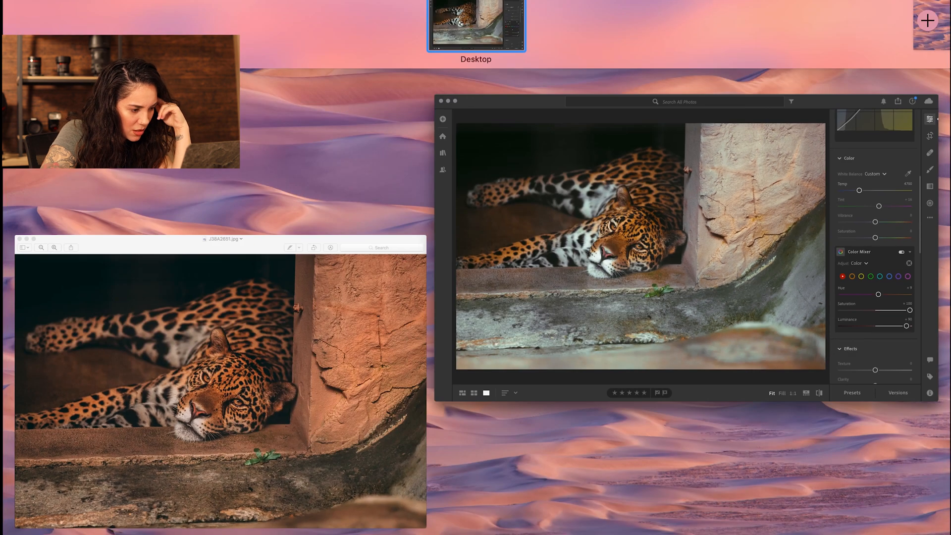
left_click(900, 239)
left_click_drag(847, 365, 825, 384)
key("ctrl+Up")
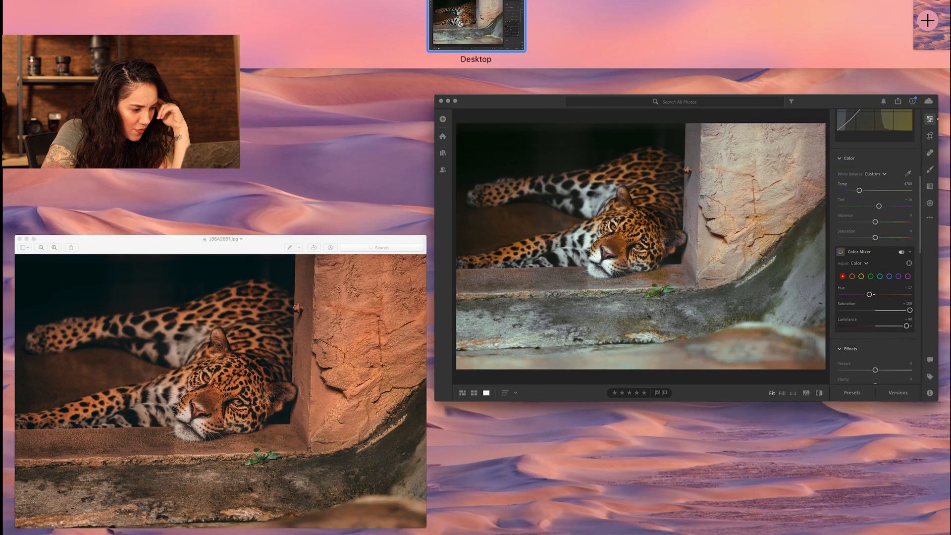
left_click(255, 387)
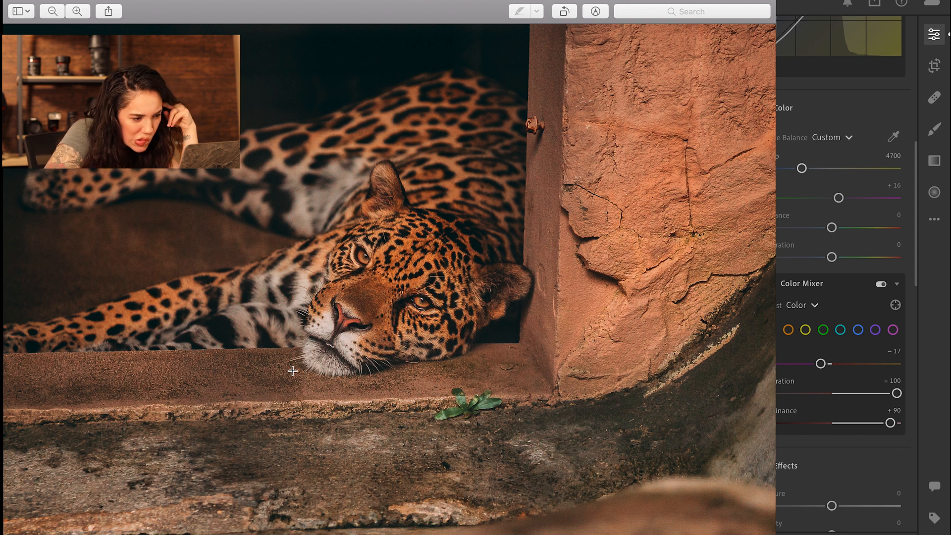
key("ctrl+Up")
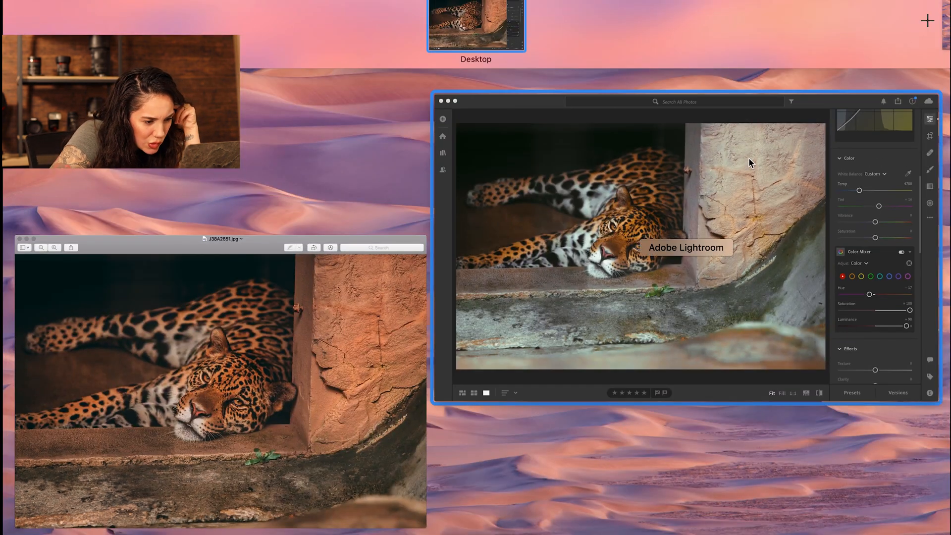
left_click(728, 180)
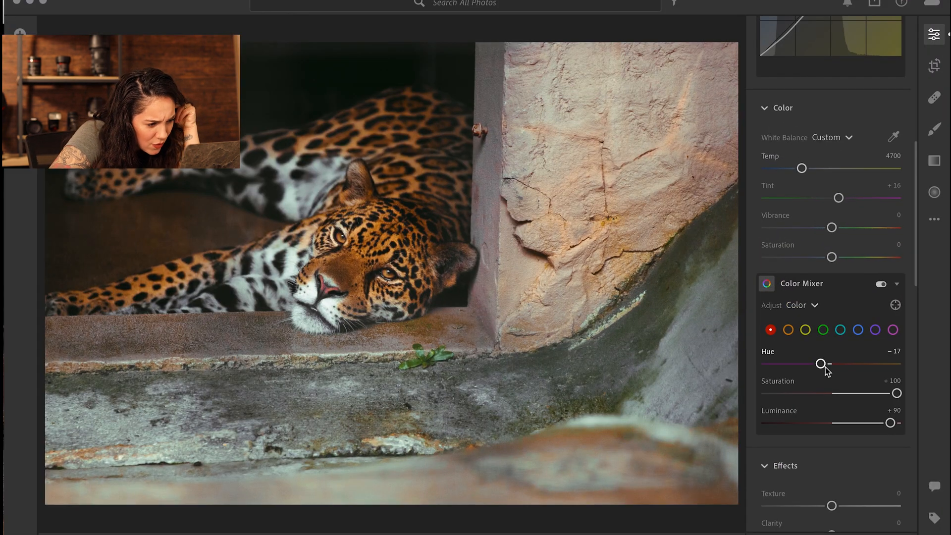
mouse_move(822, 369)
left_mouse_down()
mouse_move(850, 368)
mouse_move(817, 373)
left_mouse_up()
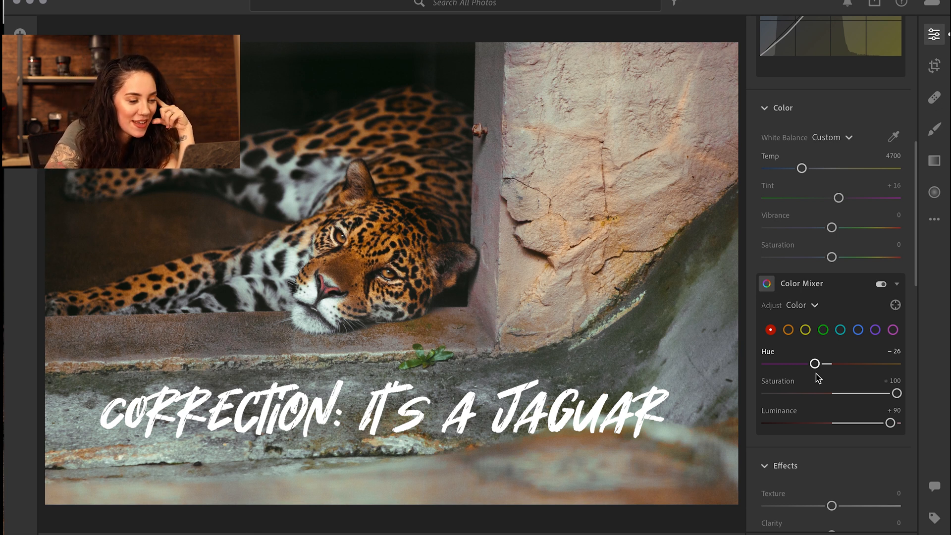
Shift the orange hue to -45 with the targeted adjustment tool on the upper stone wall and compare with the reference photo.
left_click(788, 329)
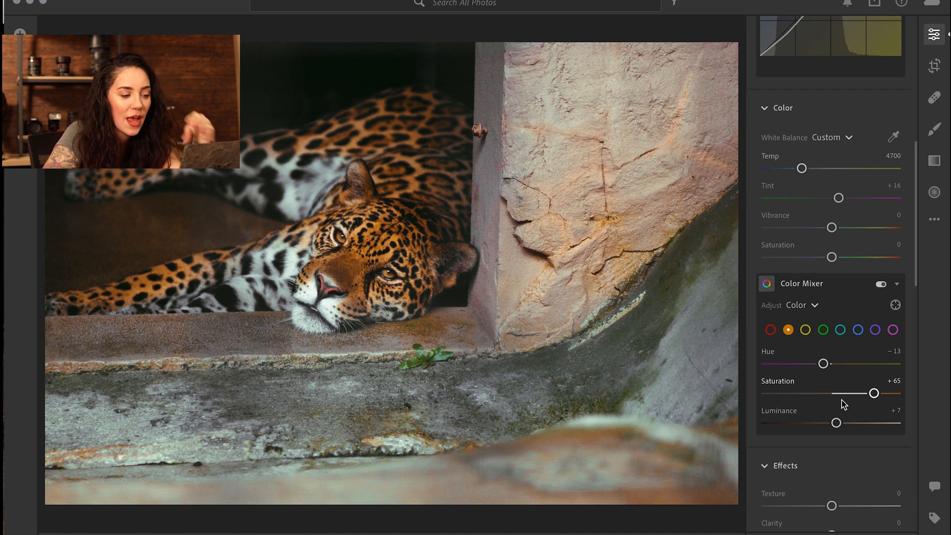
mouse_move(823, 364)
left_mouse_down()
mouse_move(762, 369)
mouse_move(819, 365)
mouse_move(765, 369)
mouse_move(840, 379)
mouse_move(823, 364)
mouse_move(832, 365)
left_mouse_up()
left_click(894, 304)
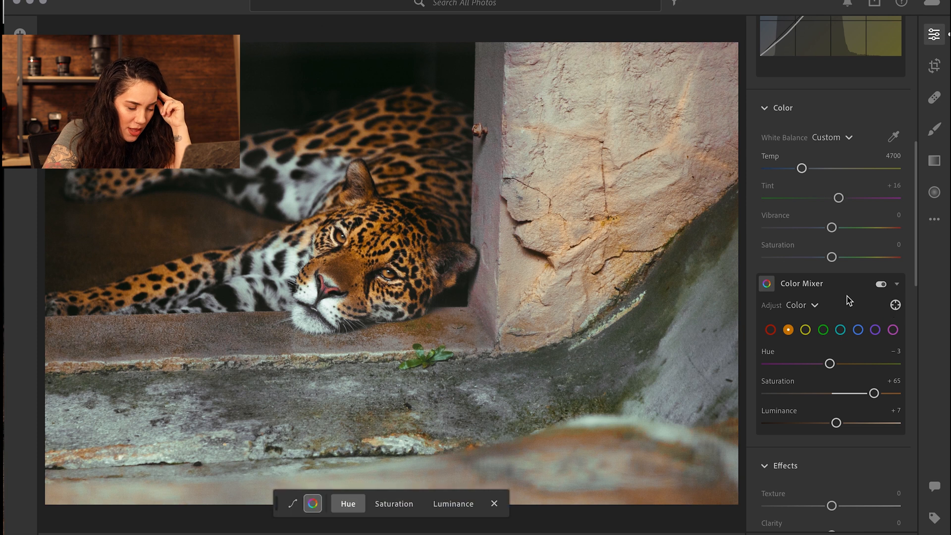
left_click_drag(617, 105, 595, 105)
left_click(642, 99)
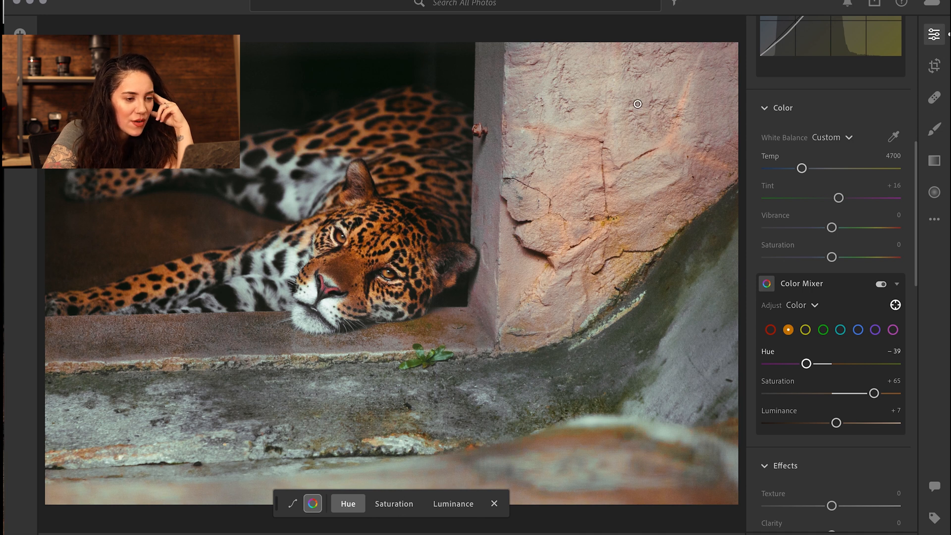
mouse_move(615, 102)
left_mouse_down()
mouse_move(603, 102)
mouse_move(628, 102)
mouse_move(612, 103)
left_mouse_up()
key("ctrl+Up")
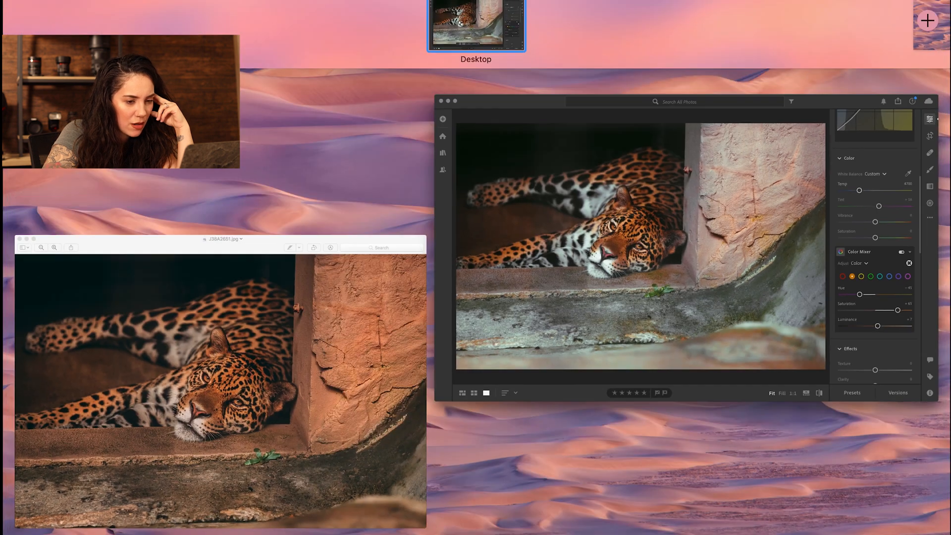
left_click(805, 190)
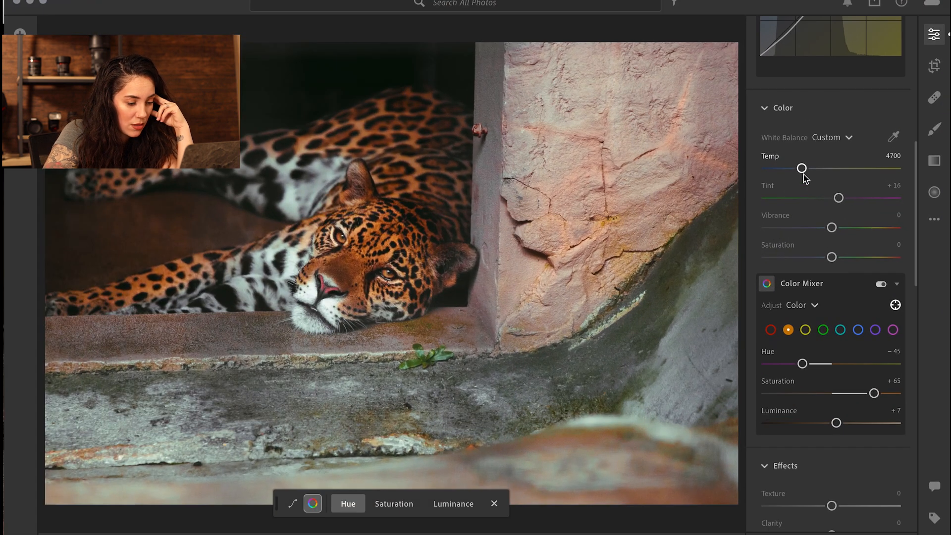
Lower the orange luminance to -100 with the targeted adjustment on the stone wall and compare with the reference photo.
left_click(453, 503)
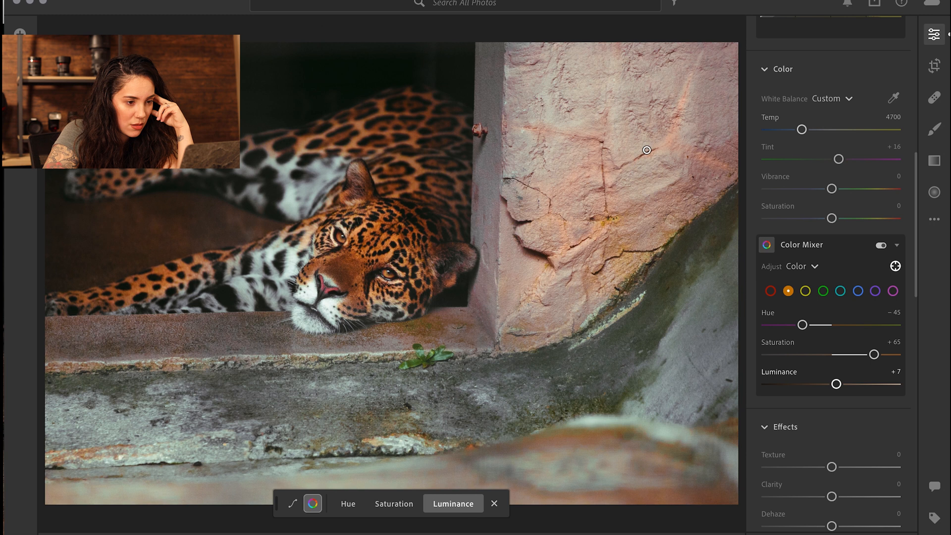
left_click_drag(649, 107, 575, 98)
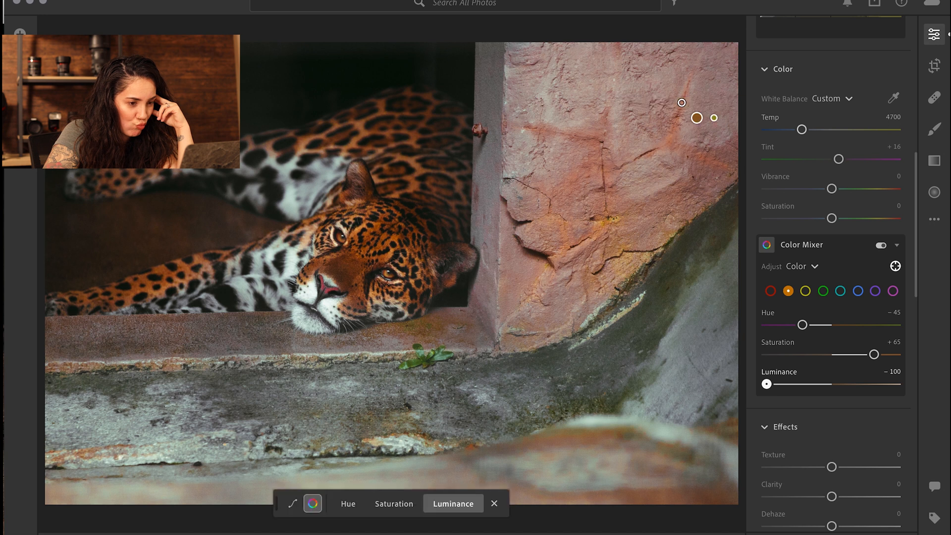
left_click_drag(681, 103, 624, 102)
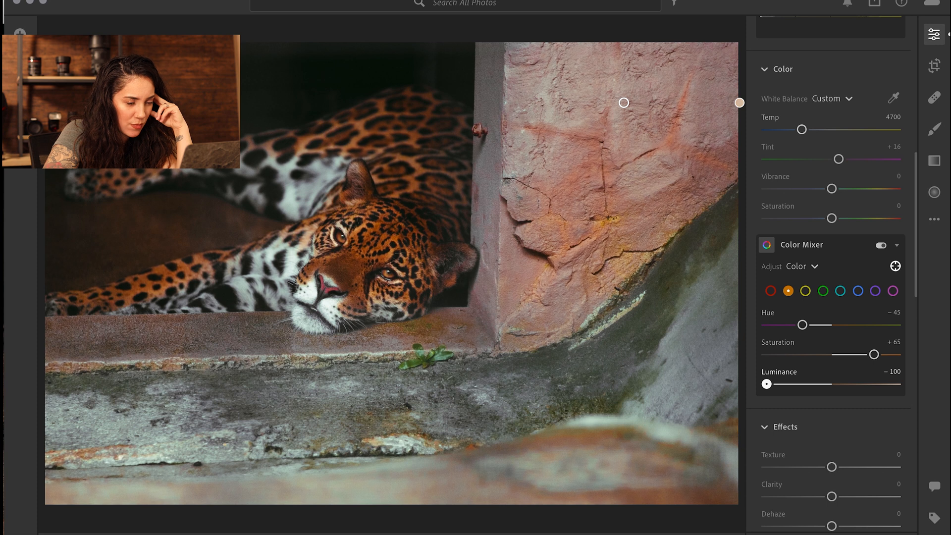
key("ctrl+Up")
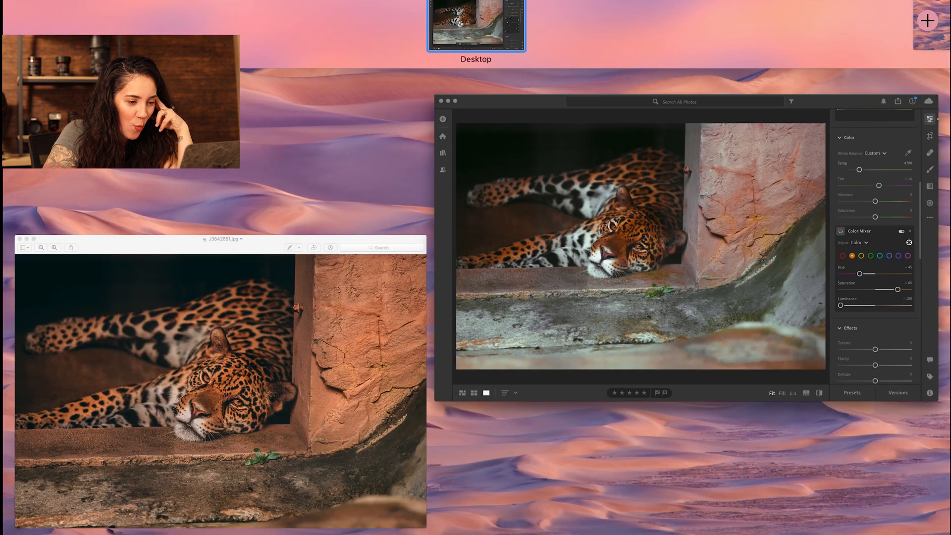
left_click(771, 203)
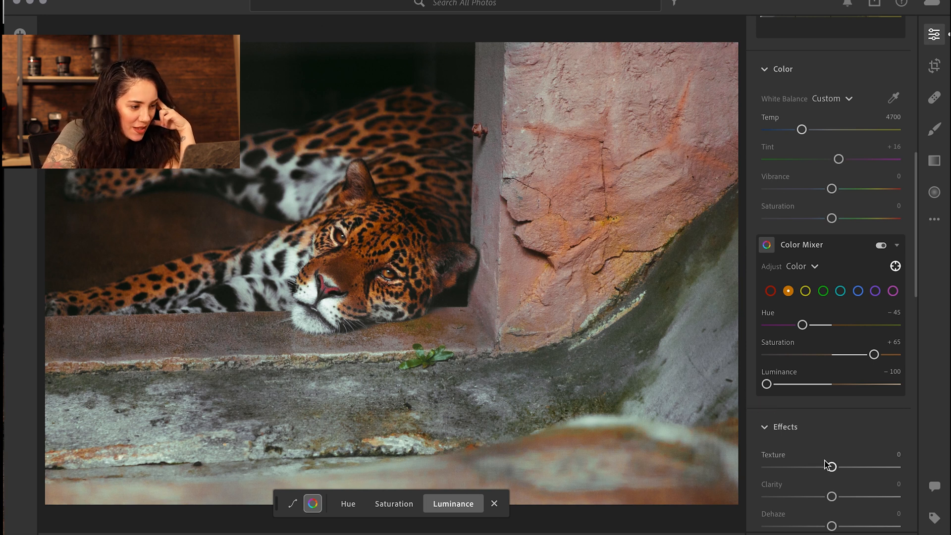
Set the texture effect to +17 and open the reference photo for comparison.
left_click_drag(831, 468, 845, 466)
key("ctrl+Up")
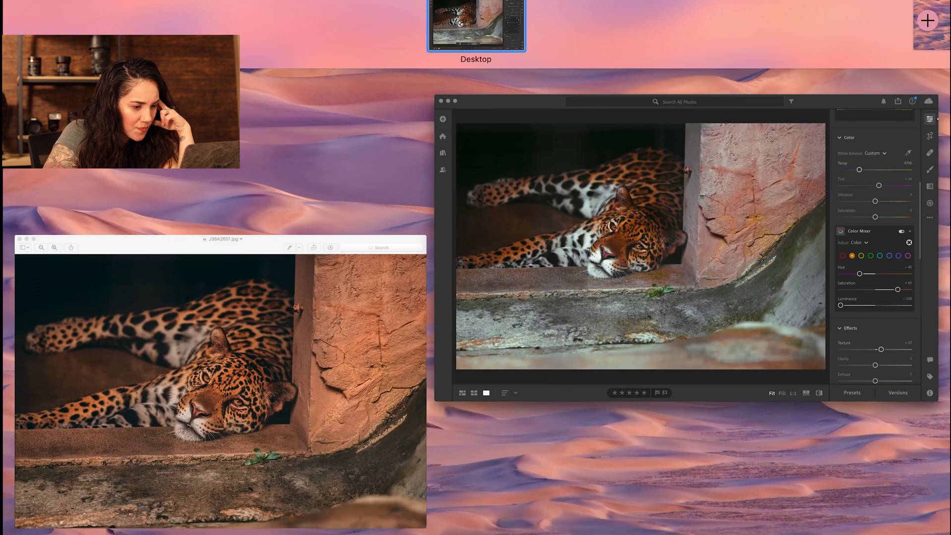
left_click(421, 329)
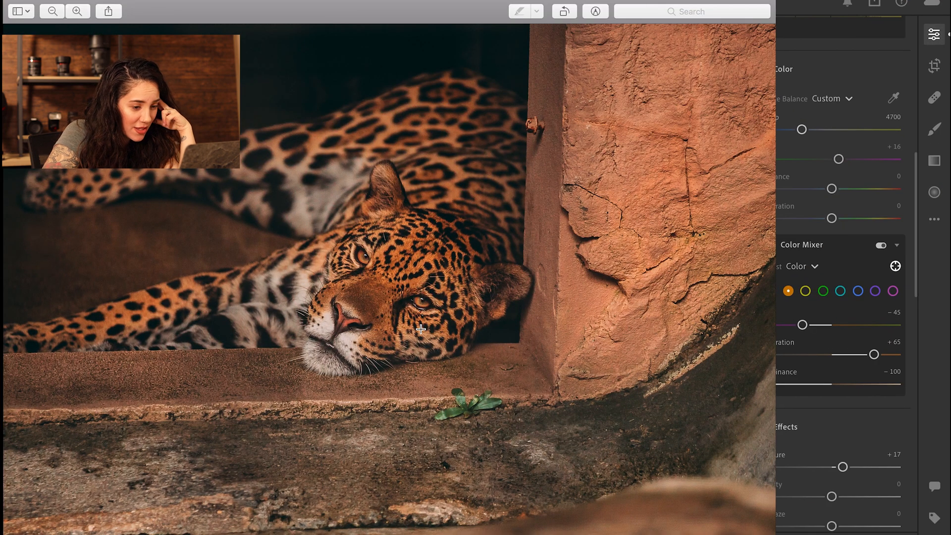
Set the texture effect to +14, clarity to +11 and dehaze to +3 on the jaguar photo.
key("ctrl+Up")
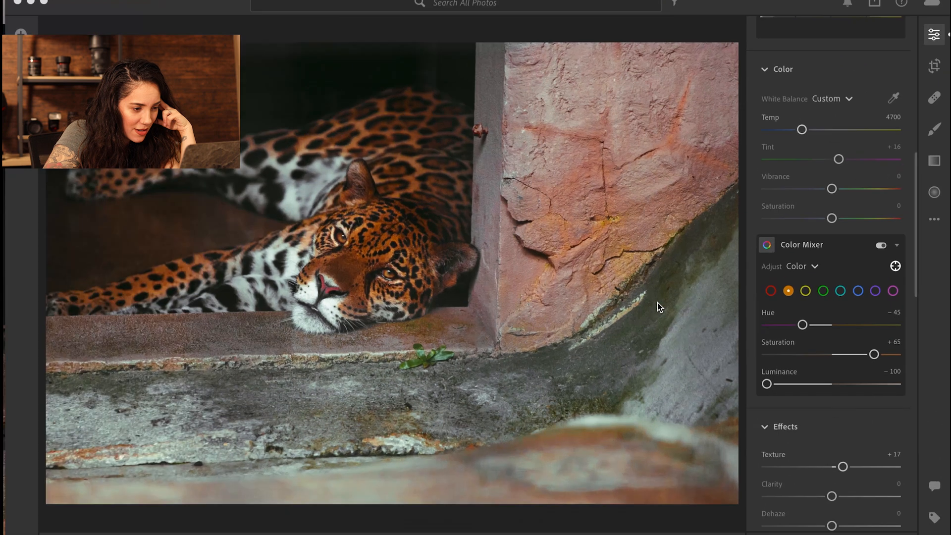
left_click_drag(837, 464, 838, 496)
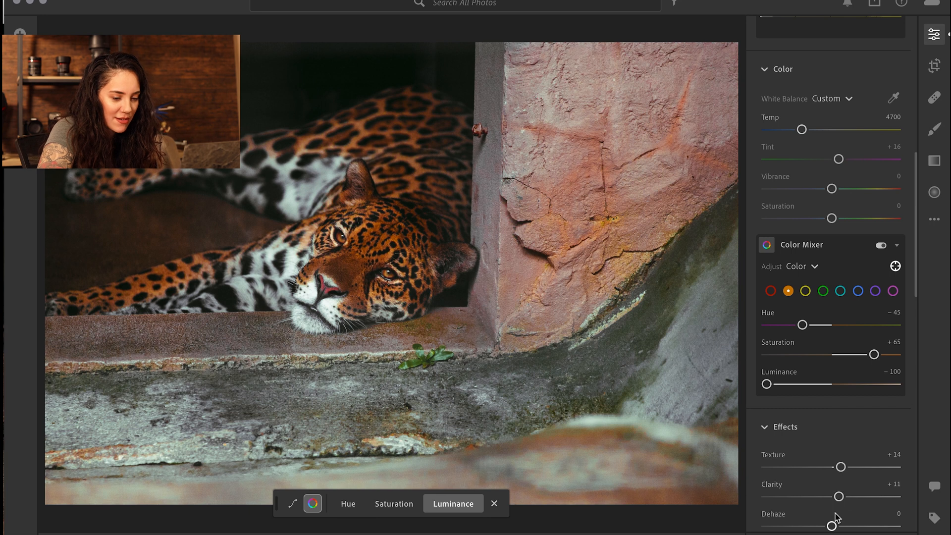
scroll(837, 517, "down", 3)
mouse_move(832, 435)
left_mouse_down()
mouse_move(814, 438)
mouse_move(841, 446)
mouse_move(834, 445)
left_mouse_up()
Set the vignette to -5, comparing the jaguar photo with the reference before and after the change.
key("ctrl+Up")
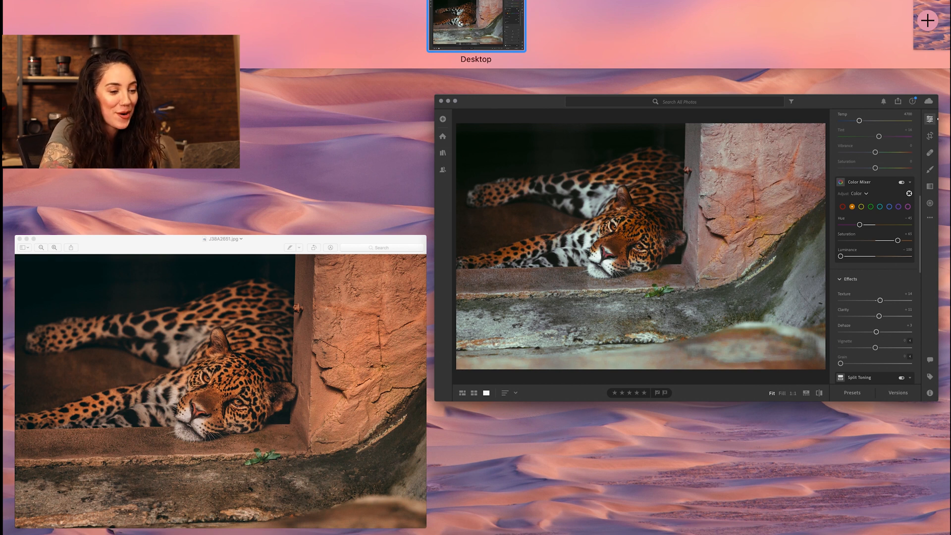
left_click(853, 292)
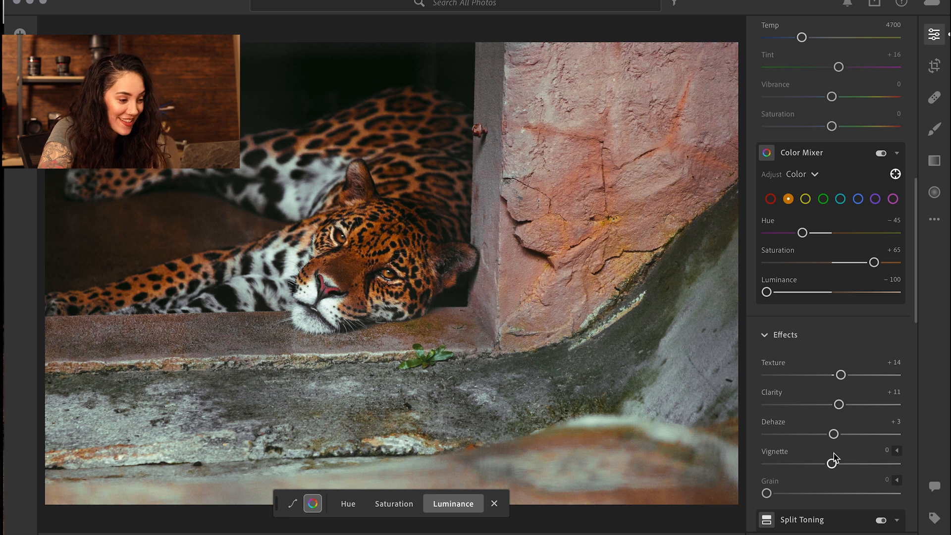
left_click_drag(832, 463, 827, 465)
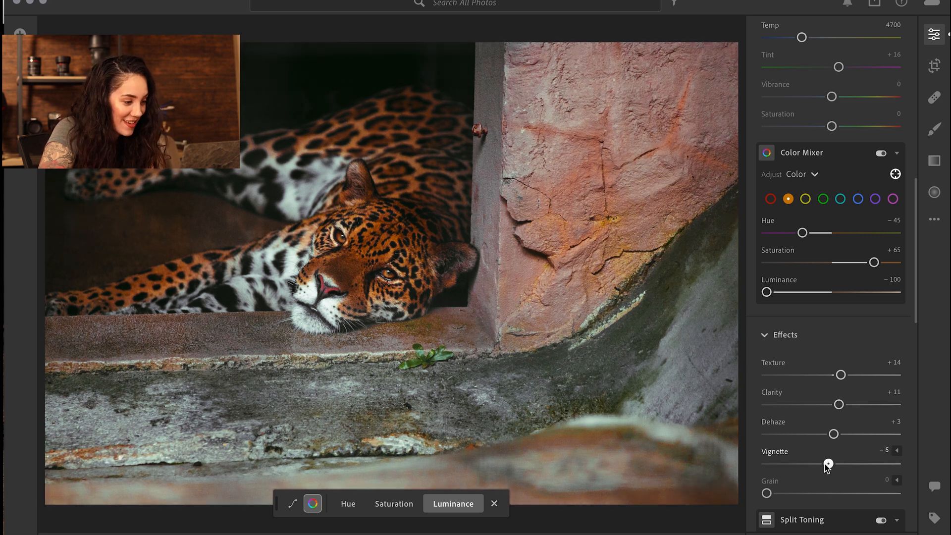
key("ctrl+Up")
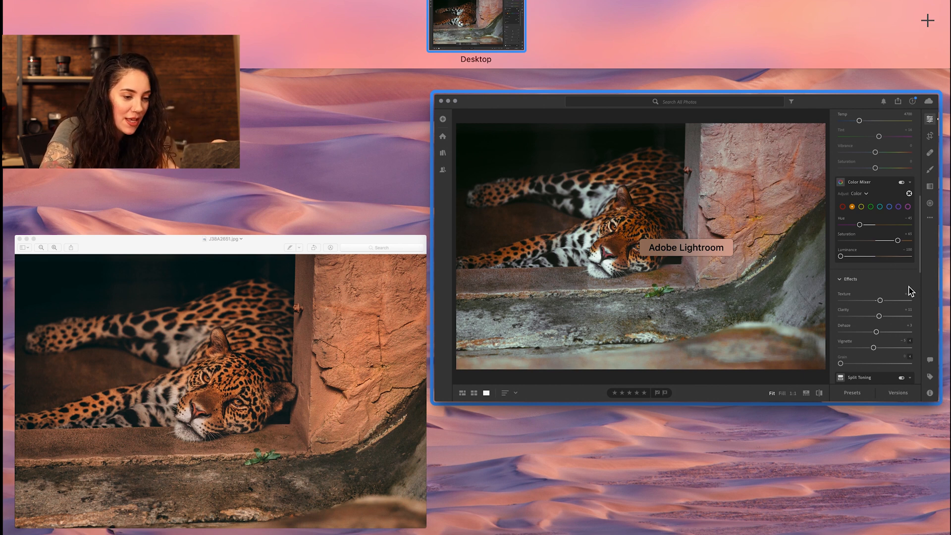
left_click(883, 276)
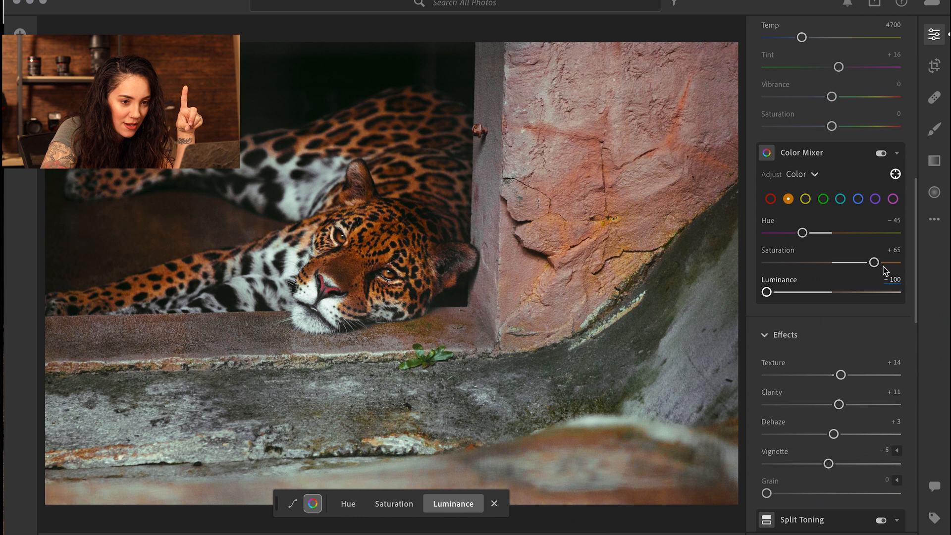
Crop the jaguar photo tighter from its lower-right corner at the original aspect ratio.
left_click(933, 68)
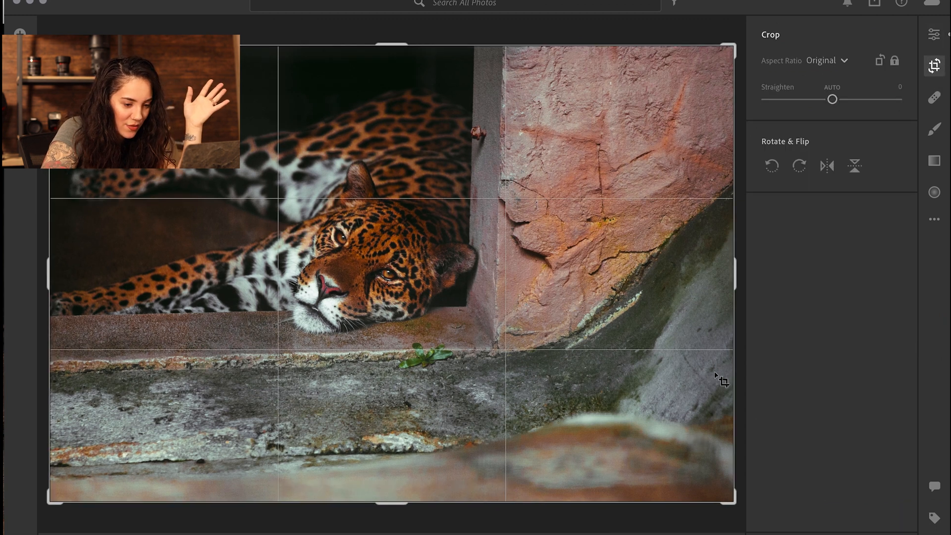
left_click_drag(732, 497, 706, 471)
key("Return")
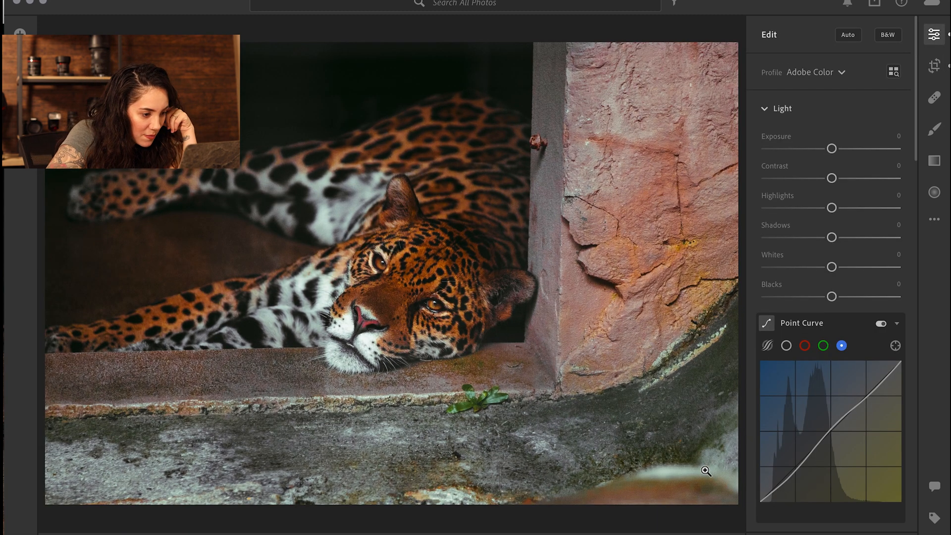
Compare the crop with the reference photo and straighten the jaguar photo by +0.55.
key("ctrl+Up")
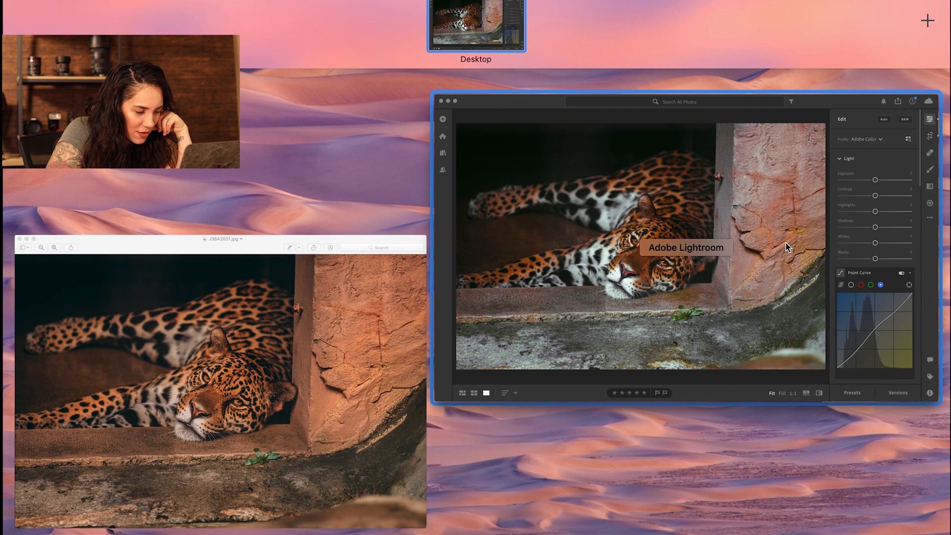
left_click(331, 492)
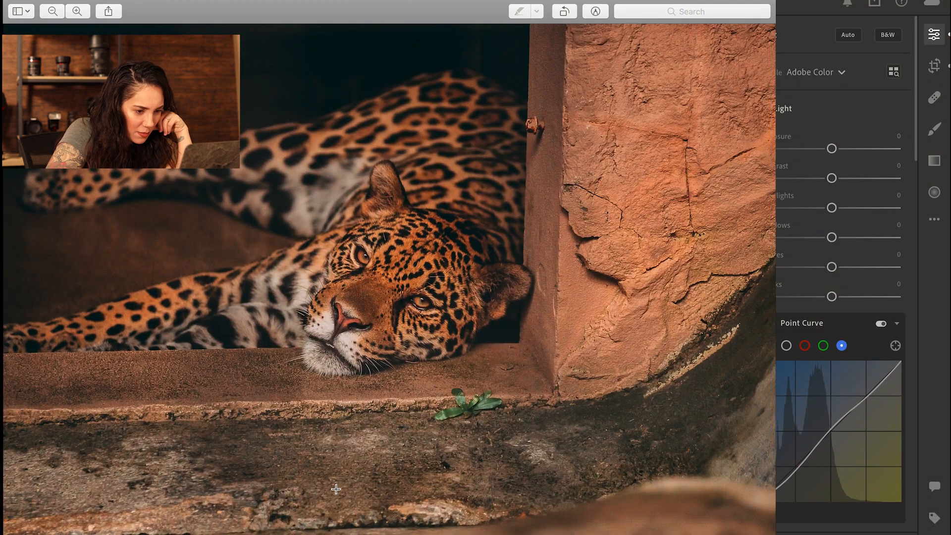
key("ctrl+Up")
left_click(799, 210)
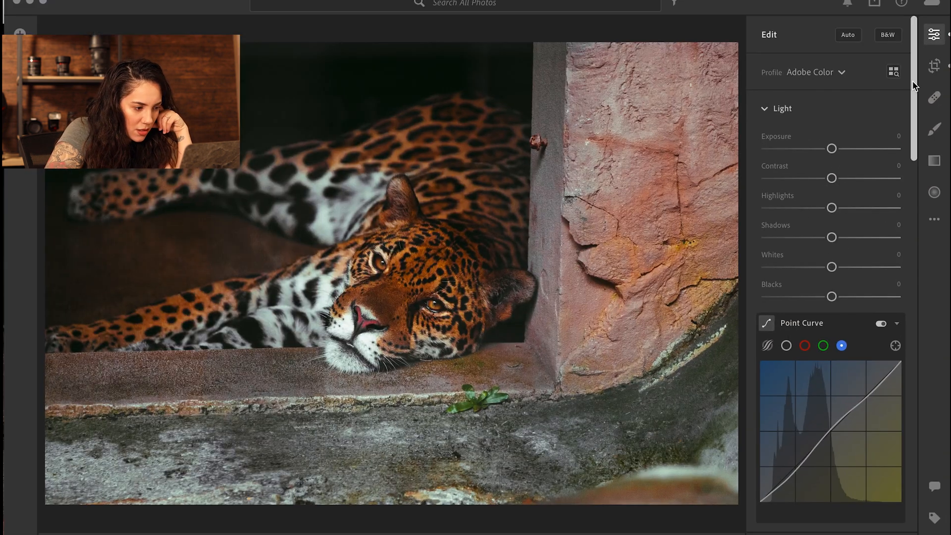
left_click(934, 66)
left_click_drag(723, 72, 726, 74)
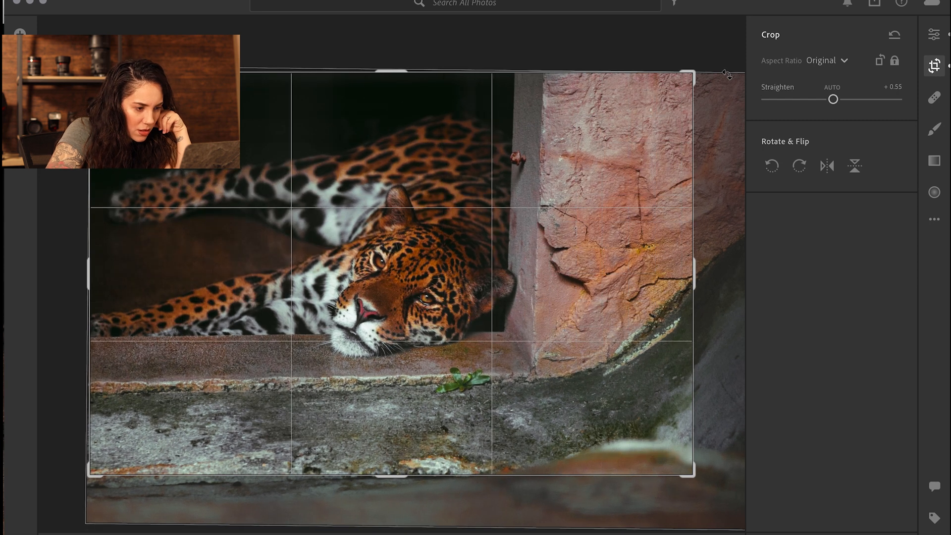
key("Return")
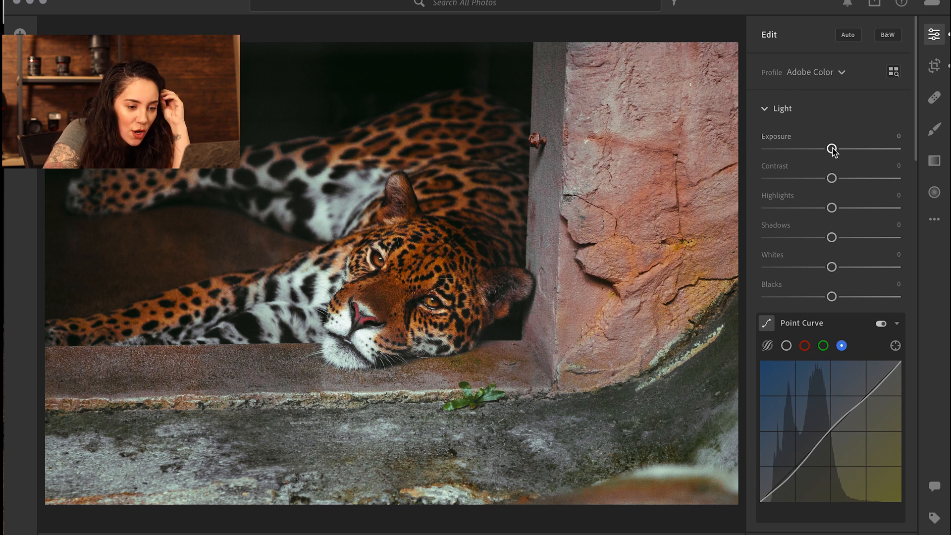
Set the shadows to +5, comparing the jaguar photo with the reference.
left_click_drag(832, 238, 854, 240)
key("ctrl+Up")
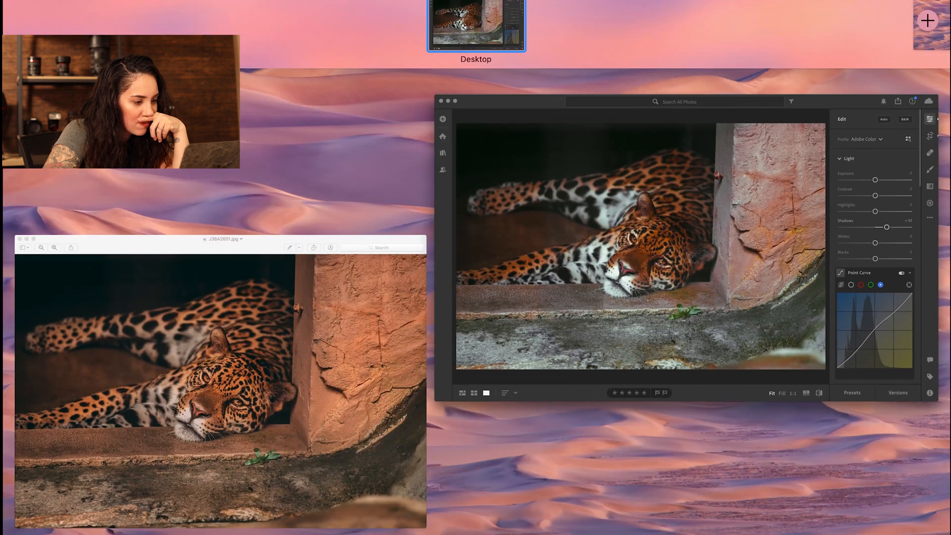
left_click(885, 233)
left_click_drag(853, 238, 836, 238)
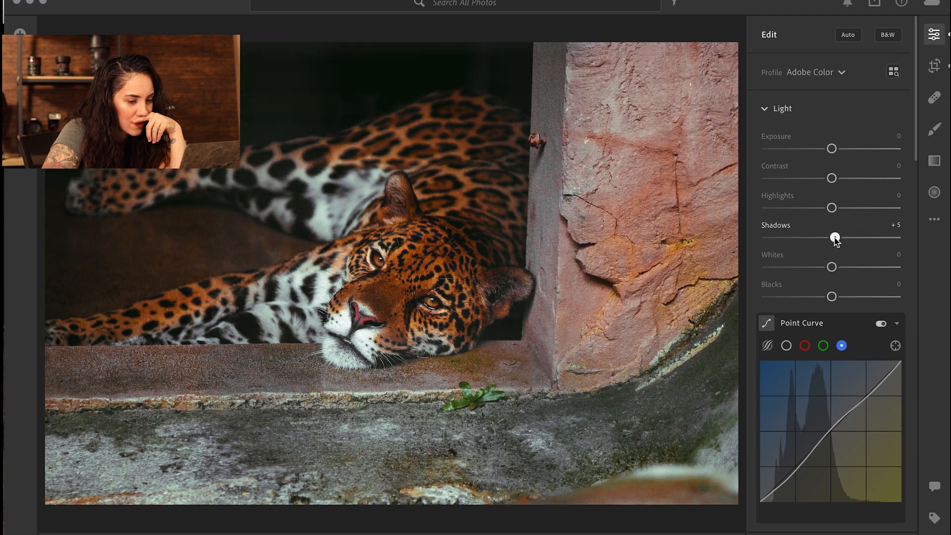
Set the whites to -32 and the highlights to -26, comparing each with the reference photo.
key("ctrl+Up")
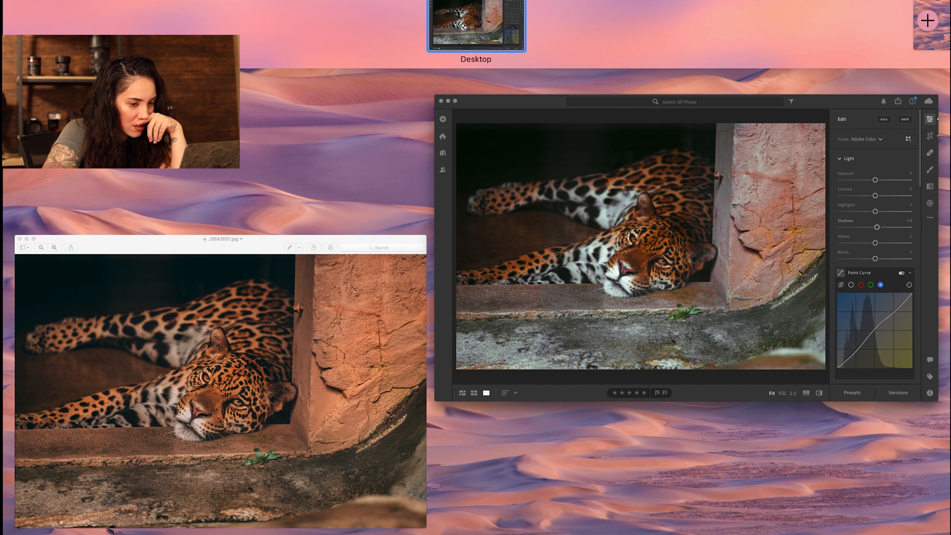
left_click(876, 253)
left_click_drag(831, 268, 810, 267)
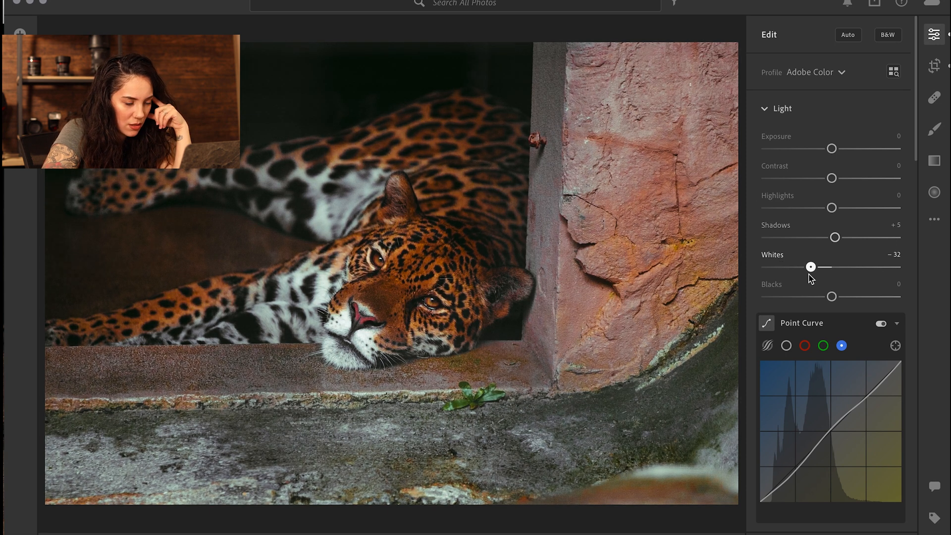
key("ctrl+Up")
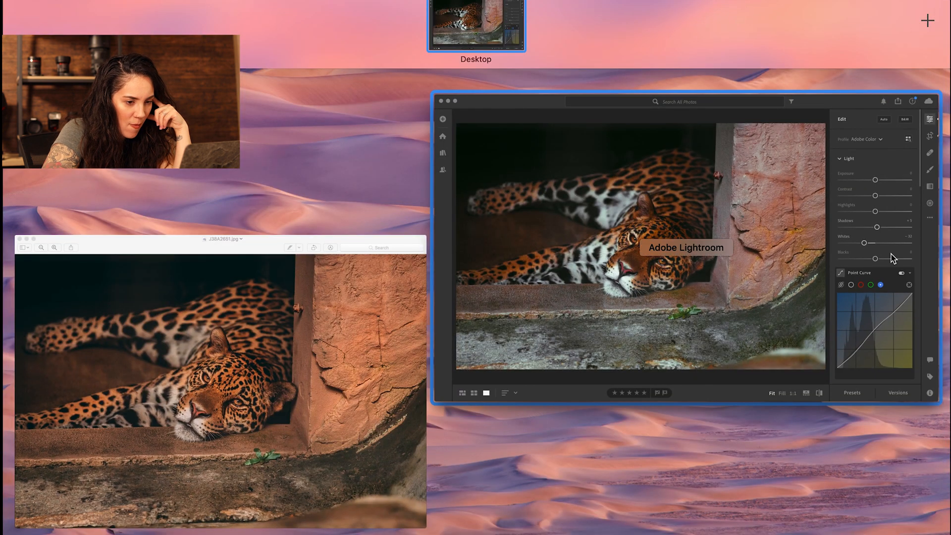
left_click(808, 174)
left_click_drag(832, 208, 815, 210)
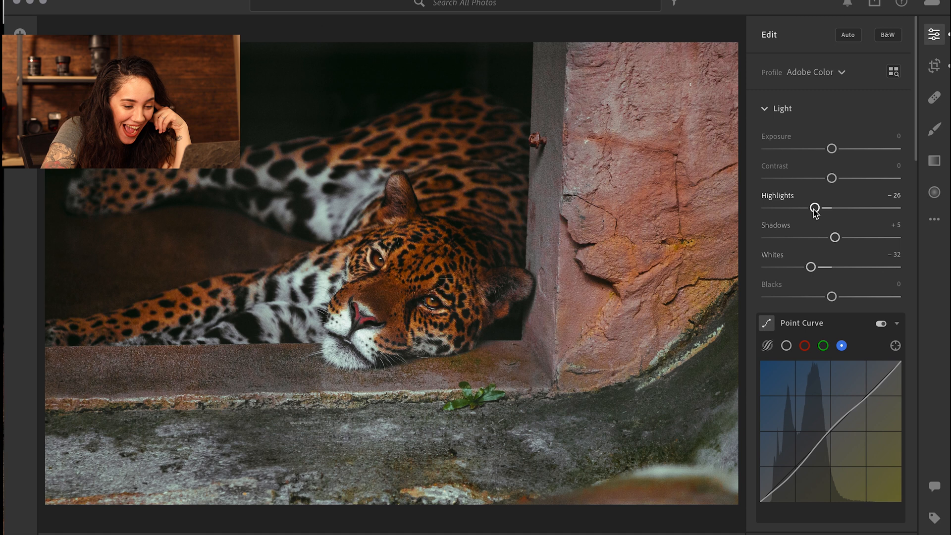
Warm the jaguar photo's white balance to a temperature of 4883.
scroll(813, 324, "down", 2)
scroll(813, 324, "down", 8)
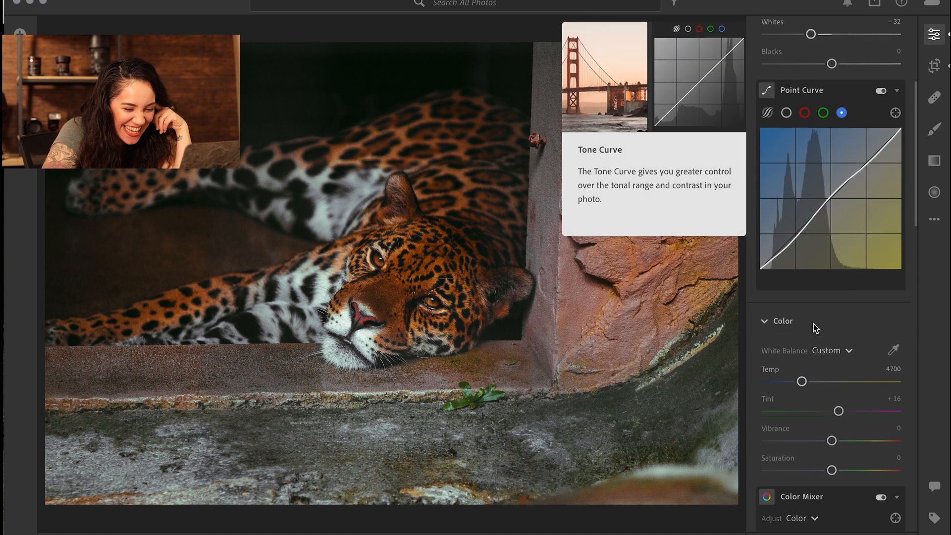
mouse_move(801, 365)
left_mouse_down()
mouse_move(818, 365)
mouse_move(803, 365)
left_mouse_up()
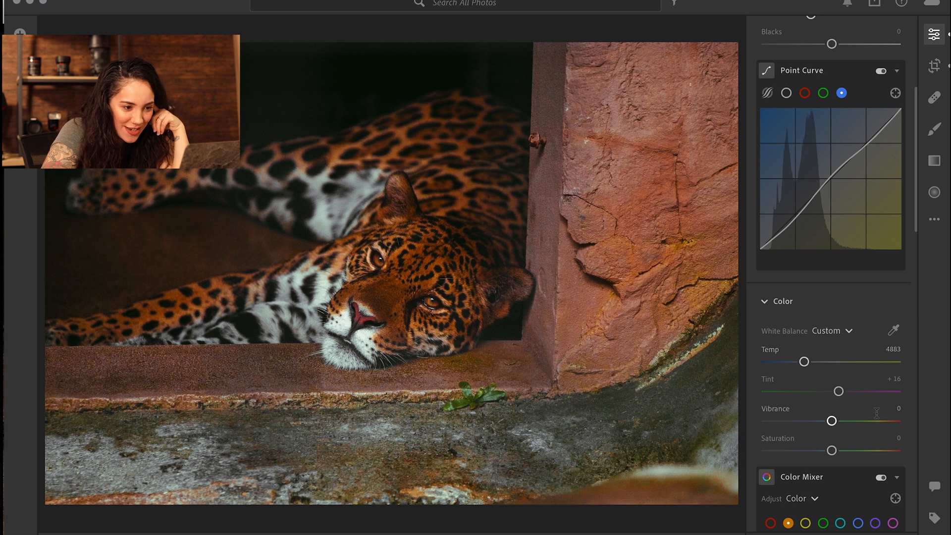
Raise the orange luminance using the targeted adjustment on the stone wall, and fine-tune it in the Color Mixer.
left_click(895, 498)
left_click_drag(646, 171, 588, 170)
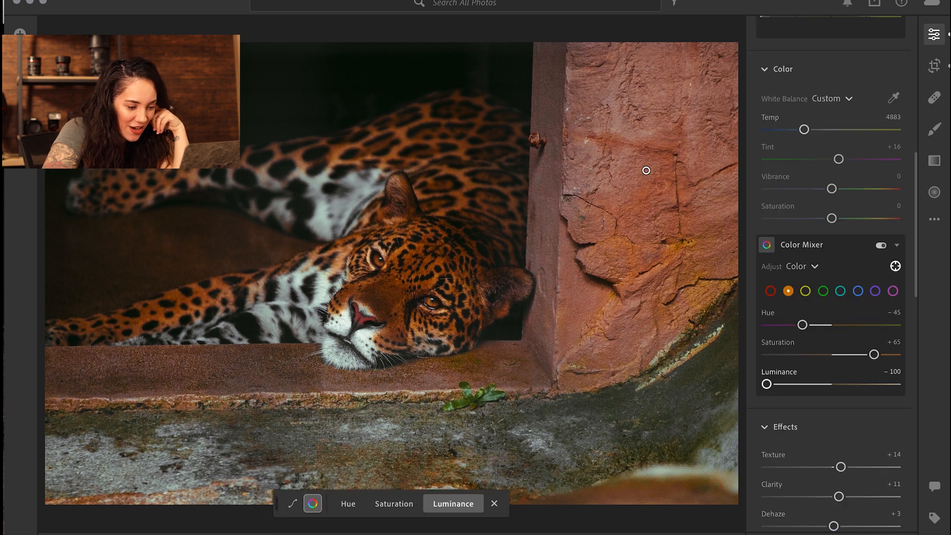
left_click_drag(639, 190, 605, 190)
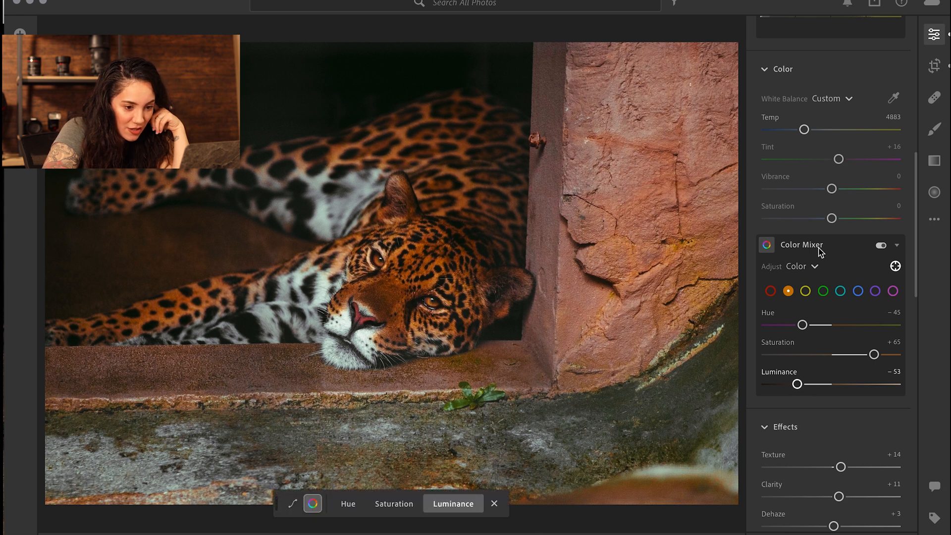
left_click_drag(798, 387, 812, 388)
Set the yellow luminance to -8 and saturation to +78 in the Color Mixer, and compare with the reference photo.
left_click(805, 291)
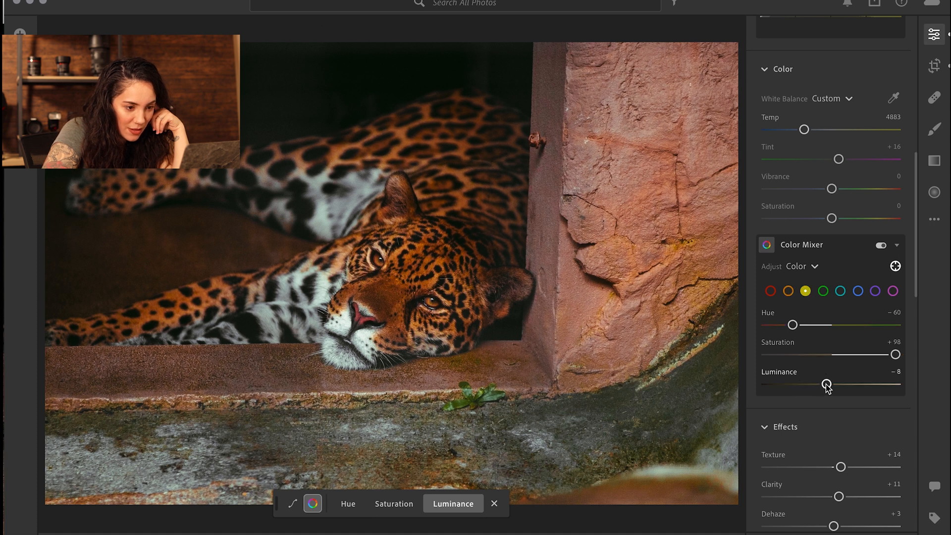
left_click(833, 355)
left_click_drag(833, 358, 883, 361)
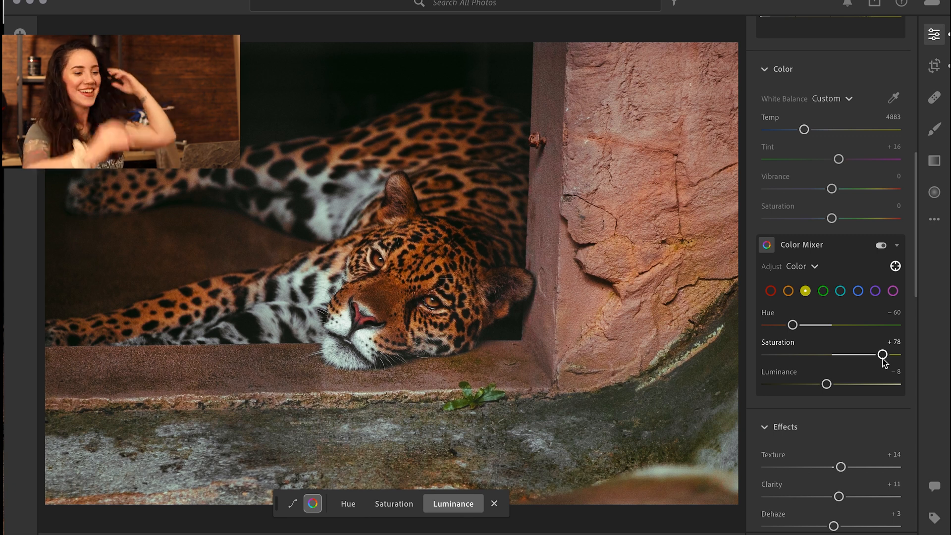
key("ctrl+Up")
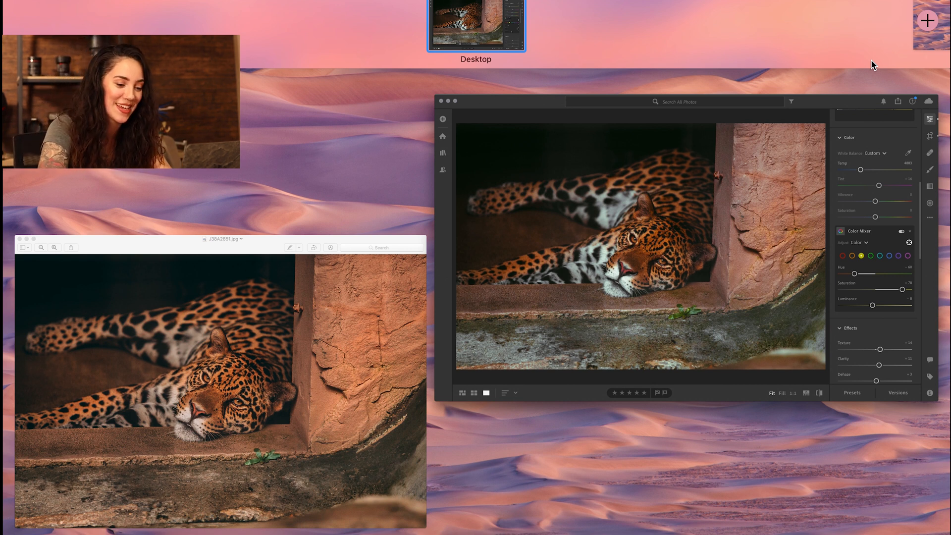
left_click(726, 306)
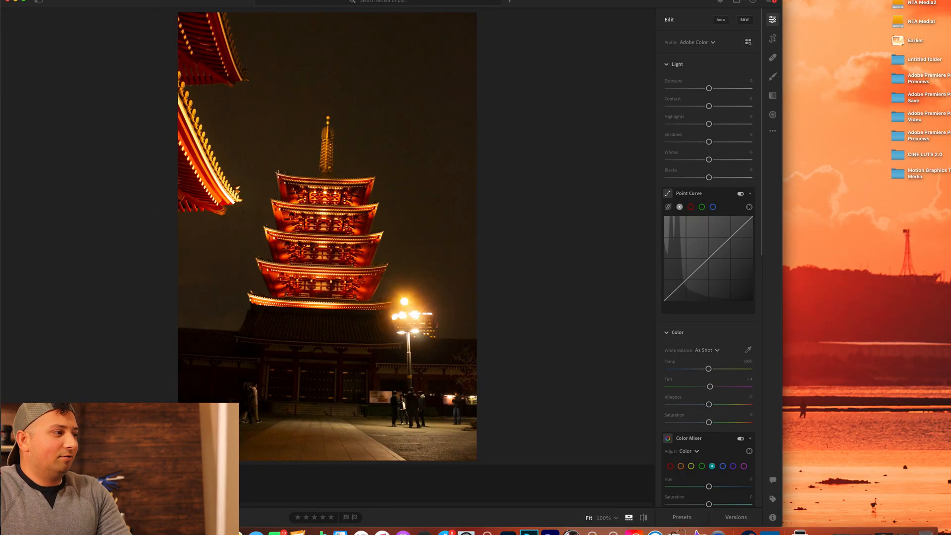
Compare the warm pagoda photo with its teal reference version and cool its white balance temperature to 3013.
key("Left")
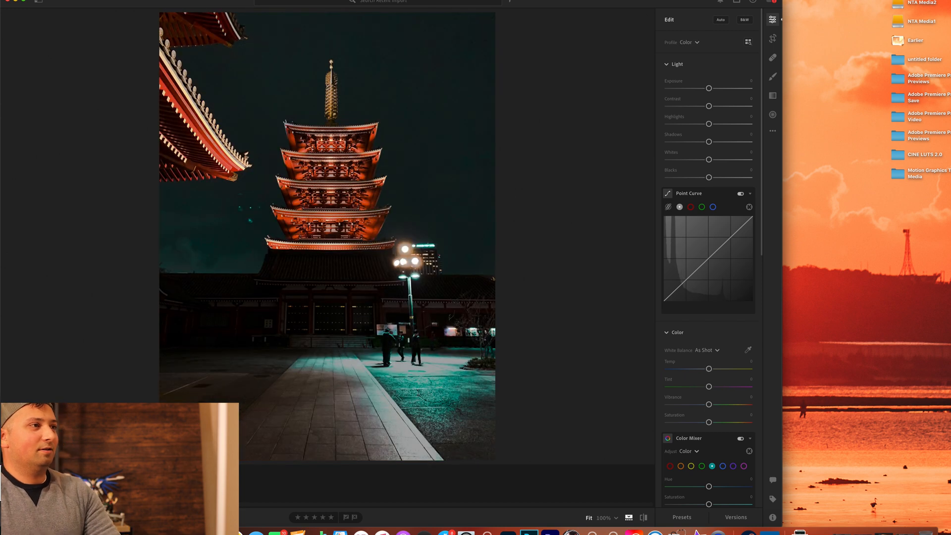
key("Right")
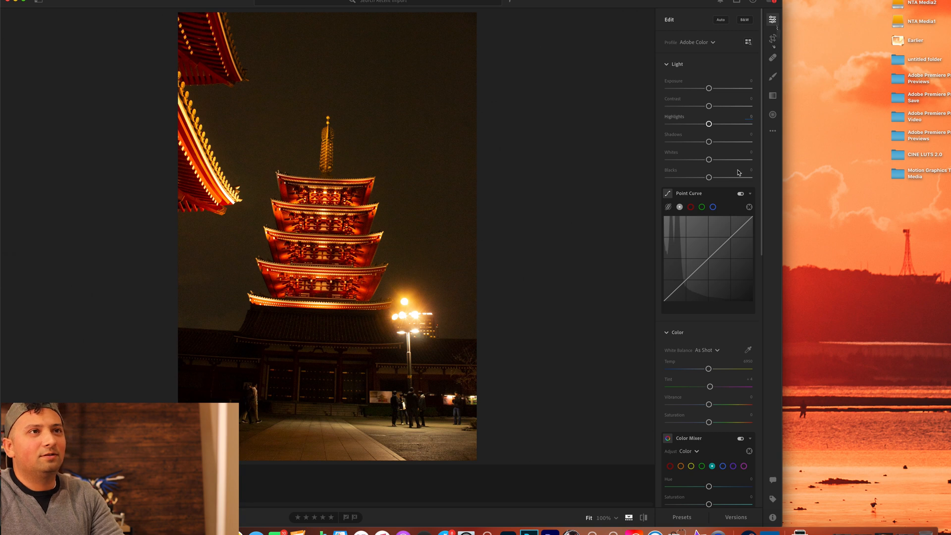
left_click_drag(709, 370, 677, 372)
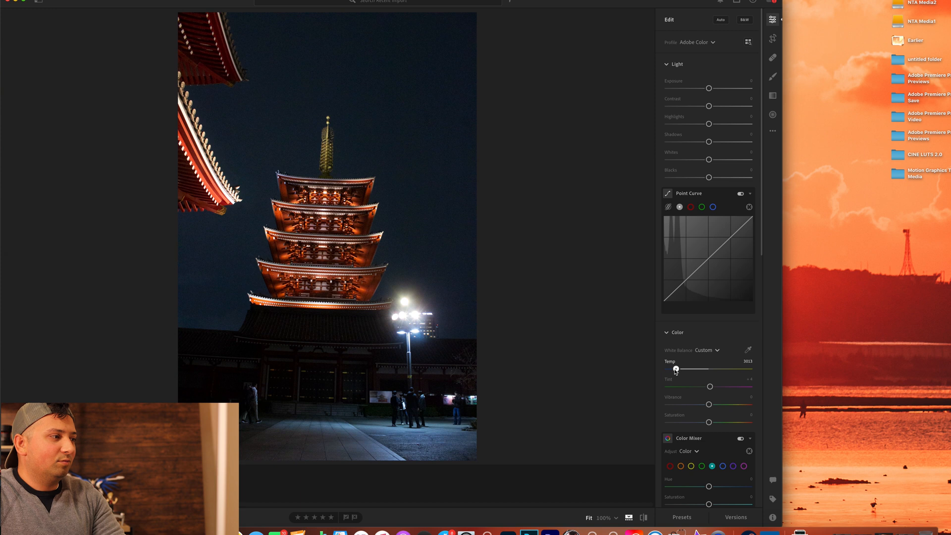
Shift the aqua hue toward blue on the teal reference pagoda photo and return to the unedited-crop pagoda photo.
key("Right")
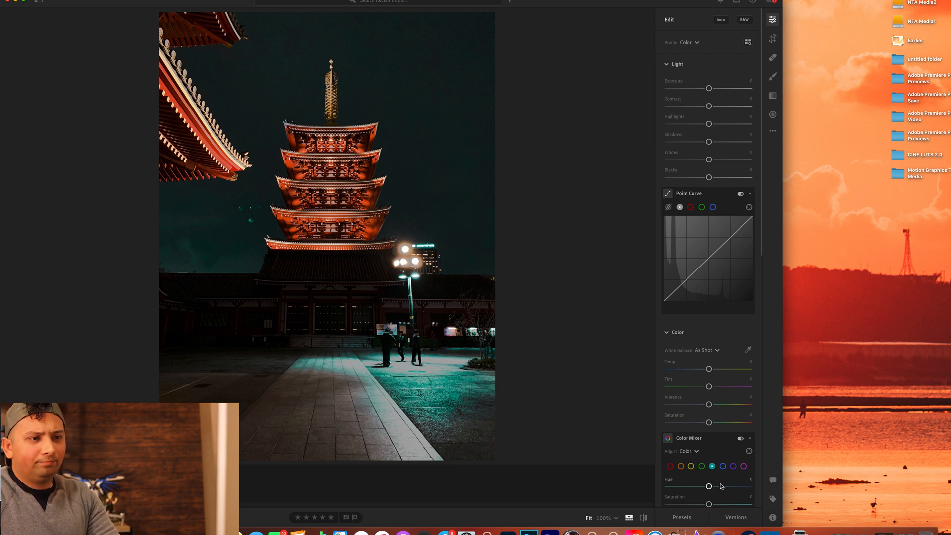
left_click(723, 466)
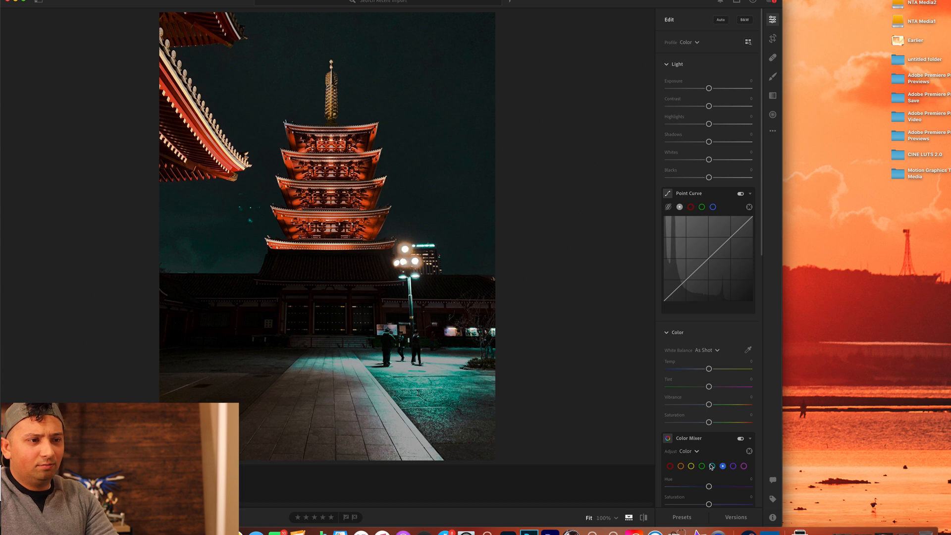
left_click(713, 466)
left_click_drag(709, 487, 727, 489)
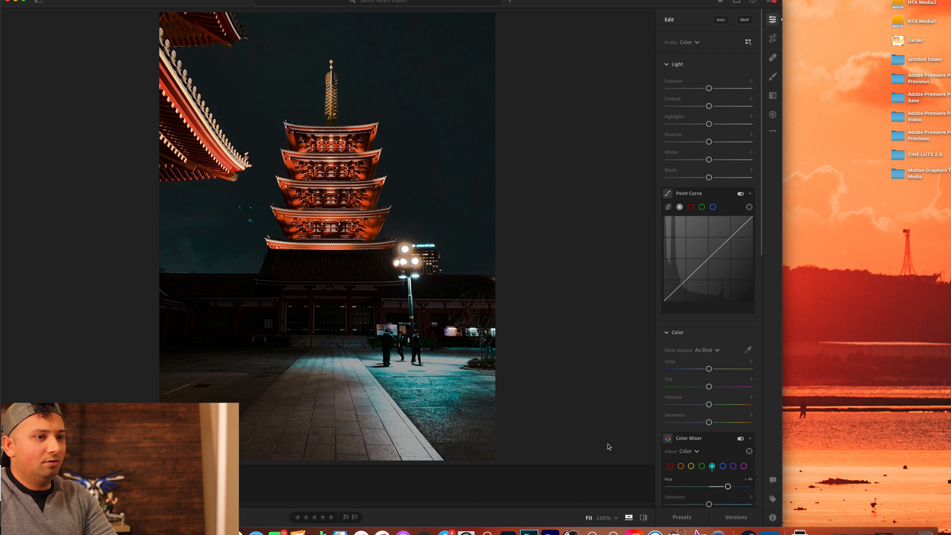
key("Right")
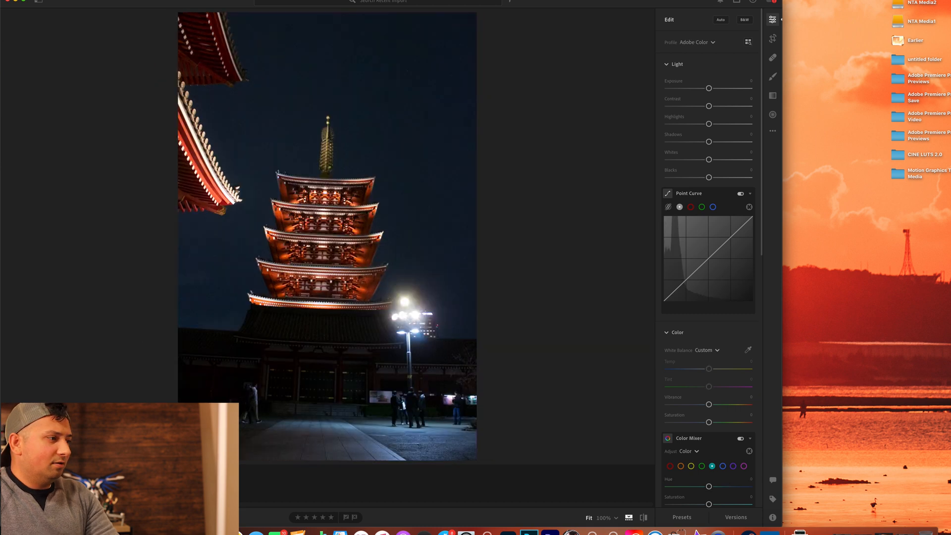
Reset the aqua hue to its default on the teal reference pagoda photo.
key("Left")
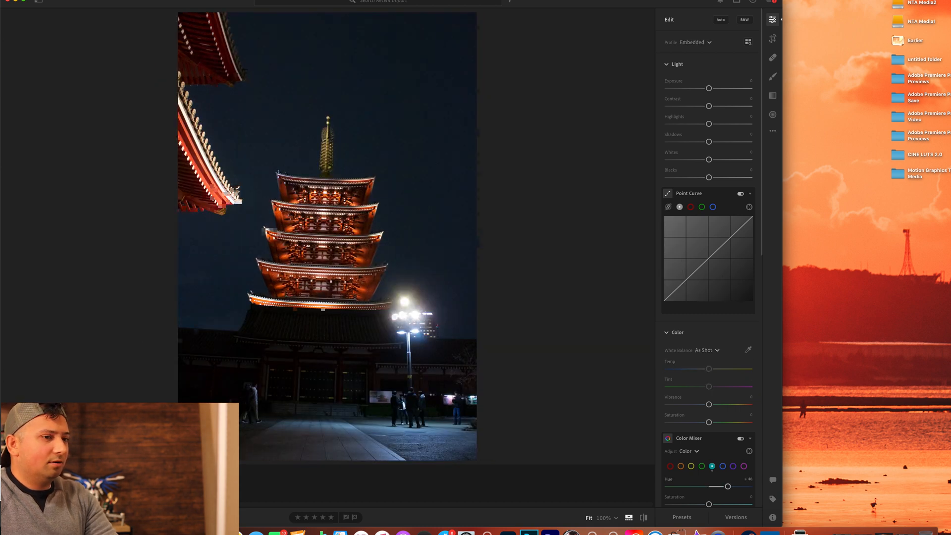
key("Right")
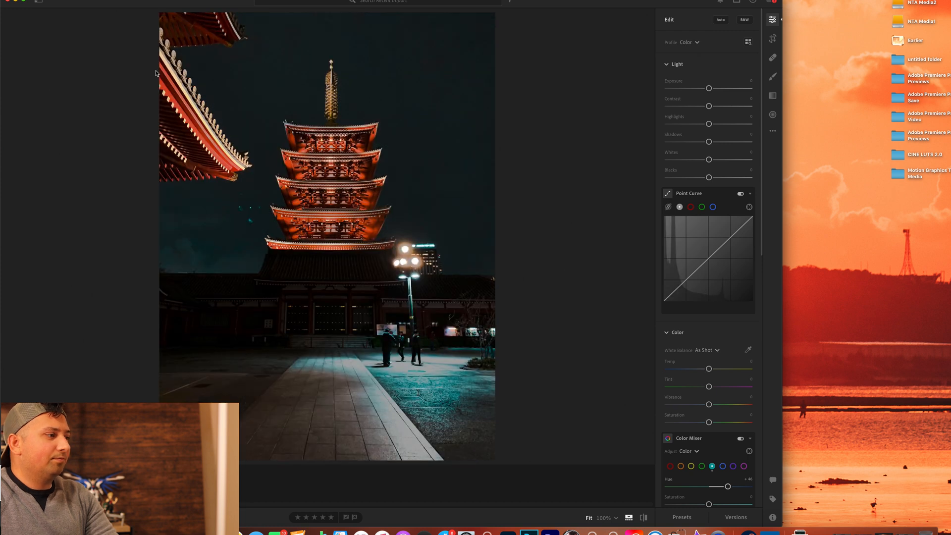
left_click(74, 4)
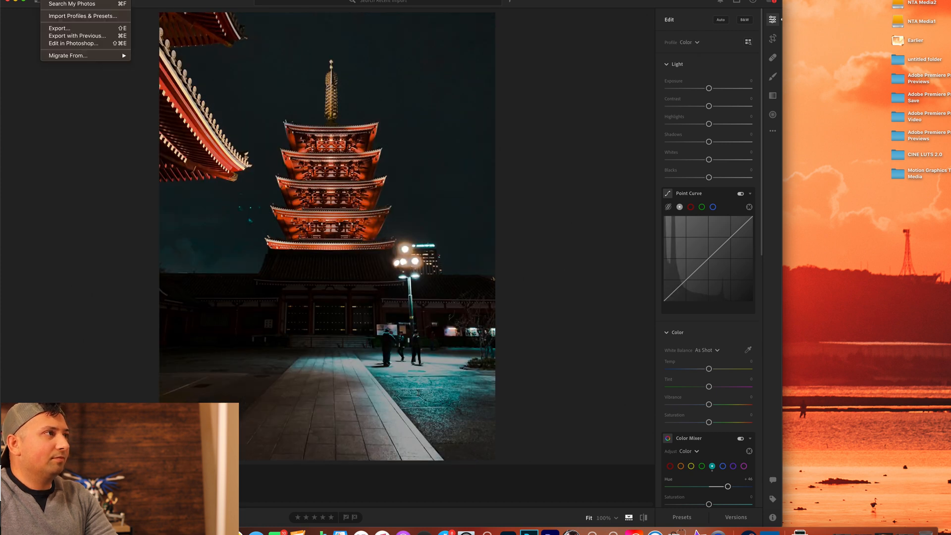
key("Escape")
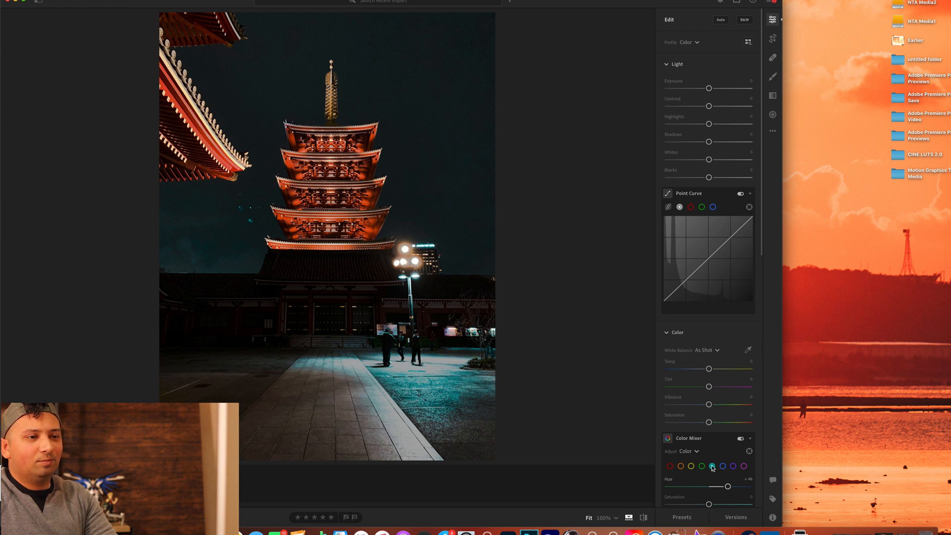
double_click(665, 479)
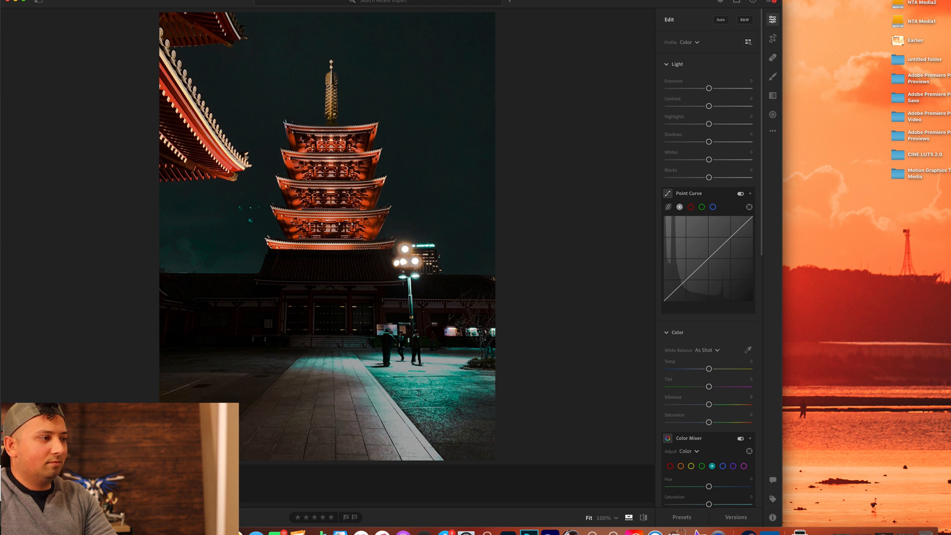
Set the aqua hue to -100 on the pagoda photo being graded, straighten it to -1.87 and crop in its sides.
key("Right")
left_click_drag(709, 486, 668, 491)
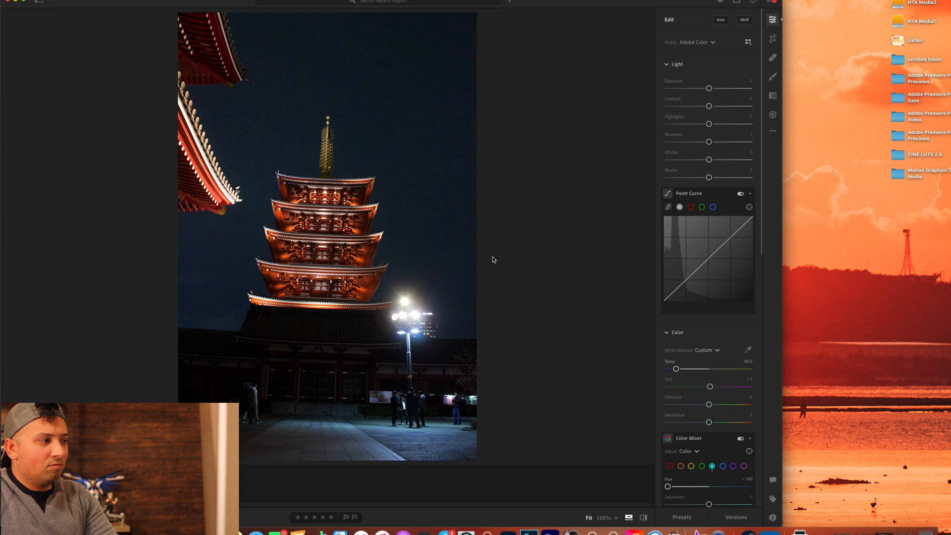
left_click(773, 40)
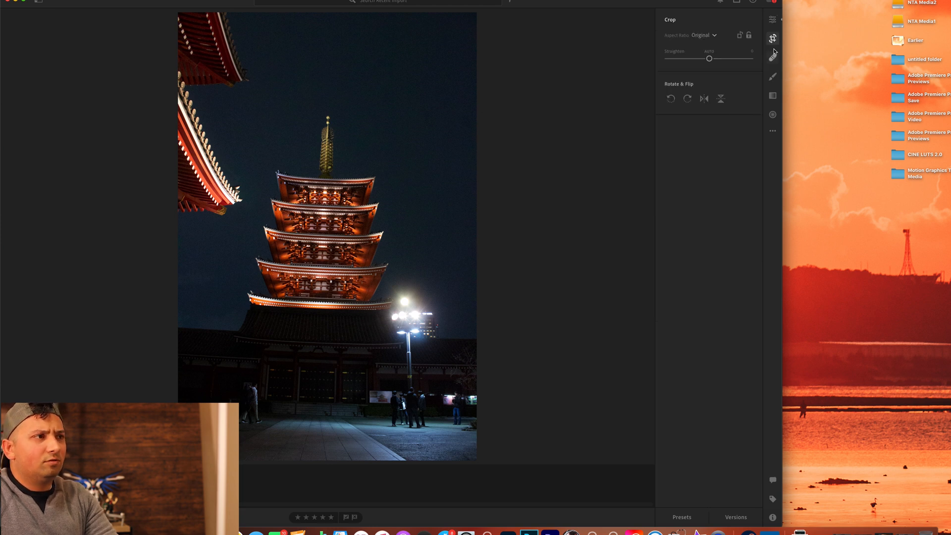
left_click_drag(517, 241, 467, 240)
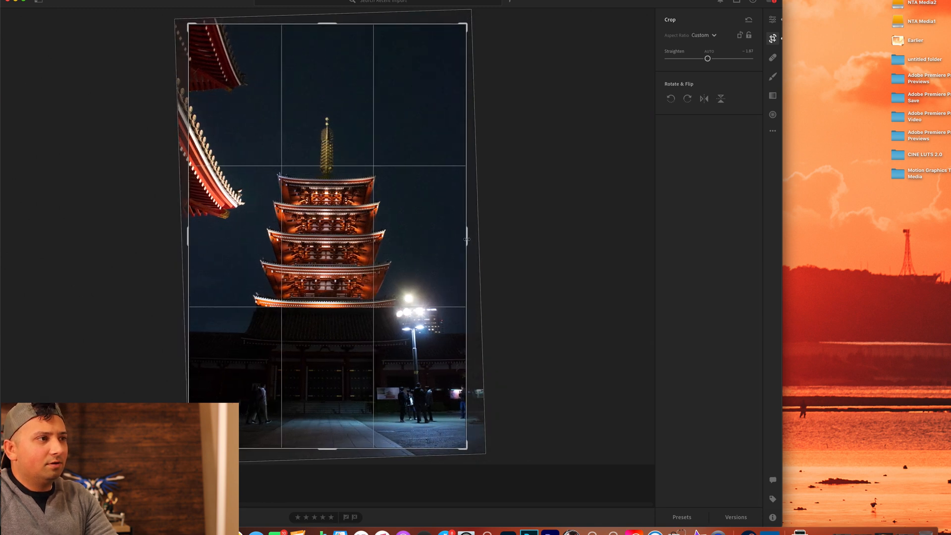
left_click(772, 20)
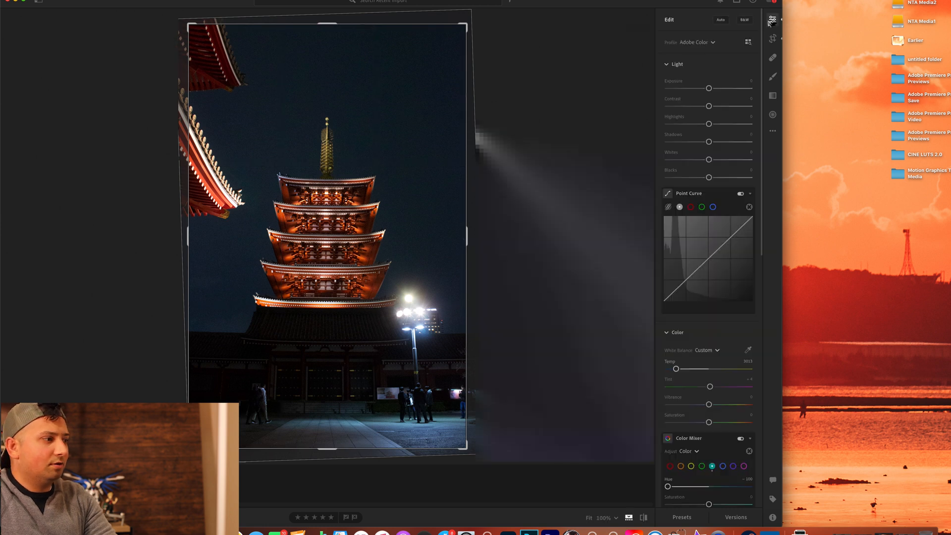
Compare the cropped pagoda photo with the teal reference, focusing on the blue and aqua tones.
key("Right")
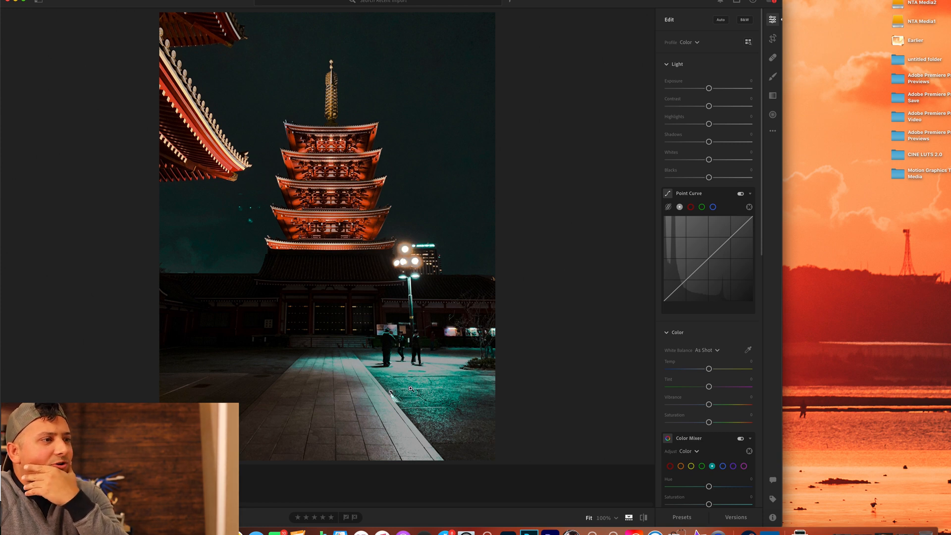
scroll(695, 478, "down", 1)
scroll(696, 478, "down", 2)
left_click(723, 438)
left_click(713, 438)
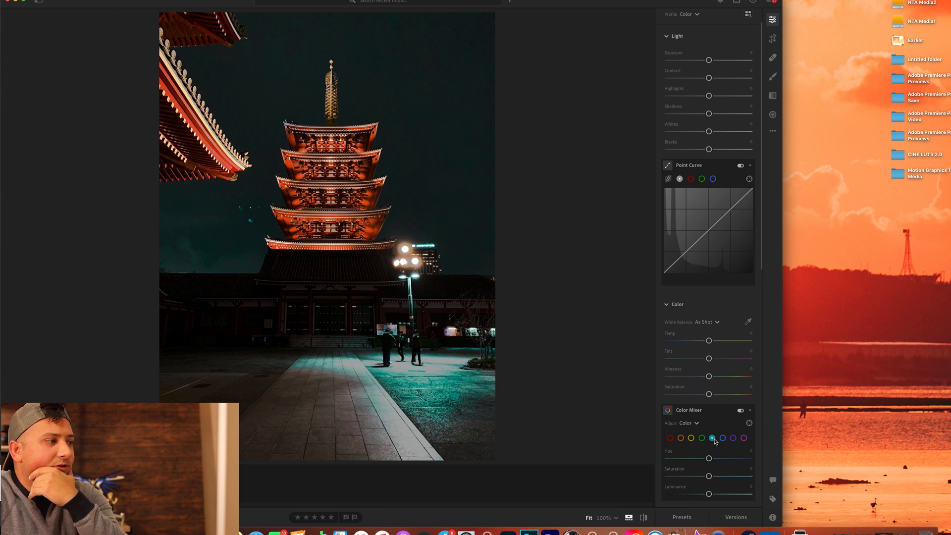
key("Right")
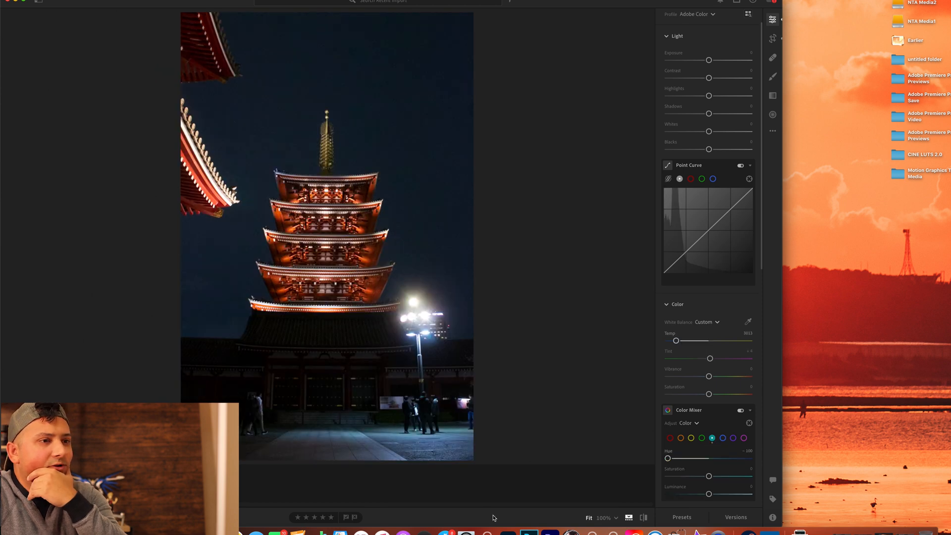
Try an aqua adjustment and reset it, and cool the white balance temperature to 2781, checking against the teal reference.
left_click(723, 438)
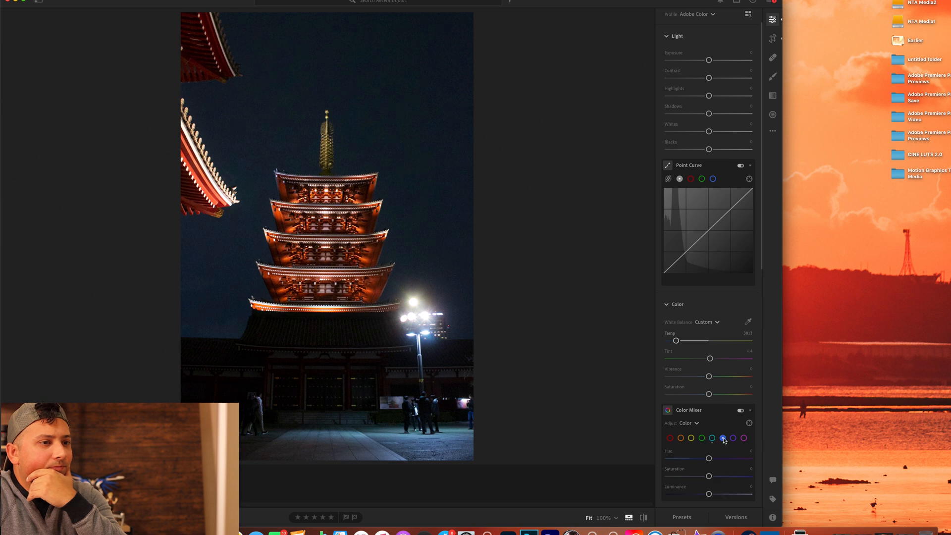
left_click(714, 439)
left_click_drag(709, 476, 716, 495)
double_click(681, 490)
mouse_move(676, 342)
left_mouse_down()
mouse_move(685, 342)
mouse_move(675, 344)
left_mouse_up()
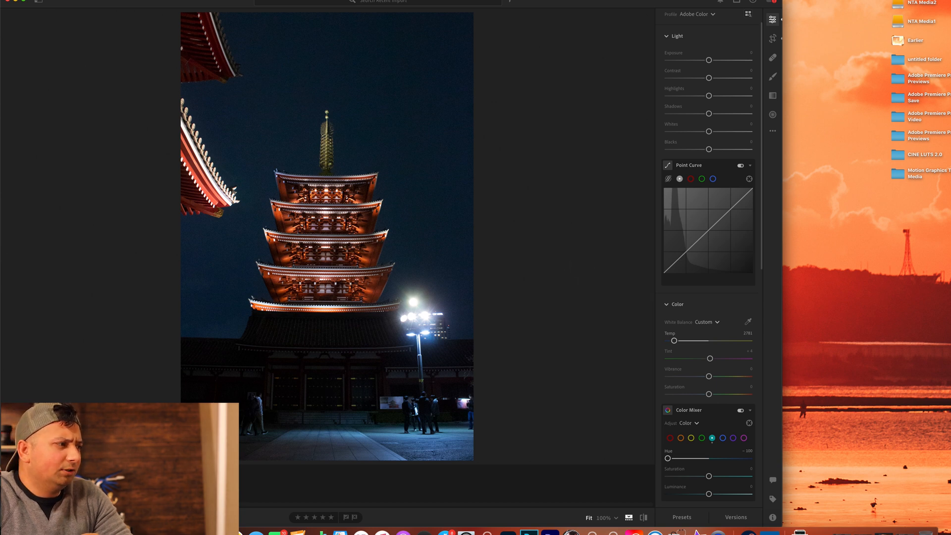
key("Right")
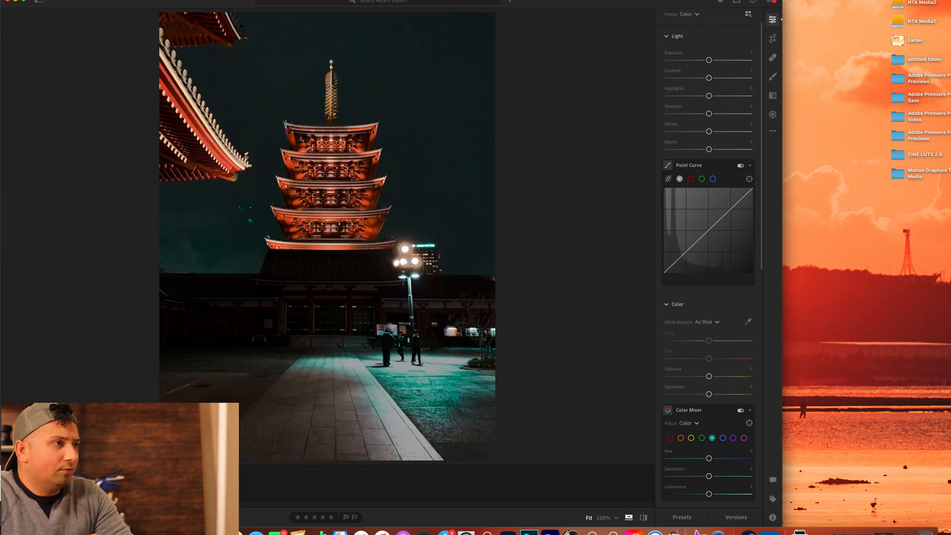
key("Right")
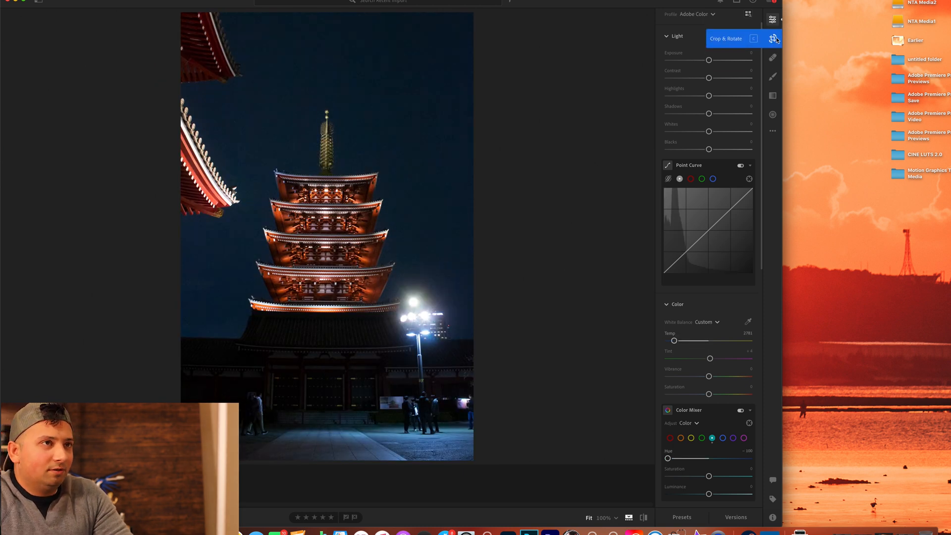
Soften the pagoda photo by setting texture to -39, clarity to -24 and dehaze to -4.
scroll(724, 398, "down", 6)
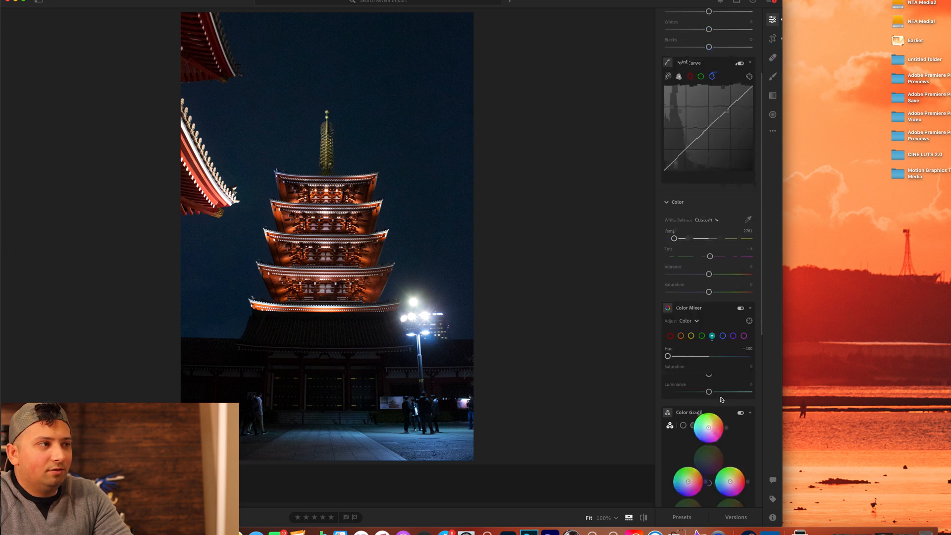
scroll(724, 398, "down", 3)
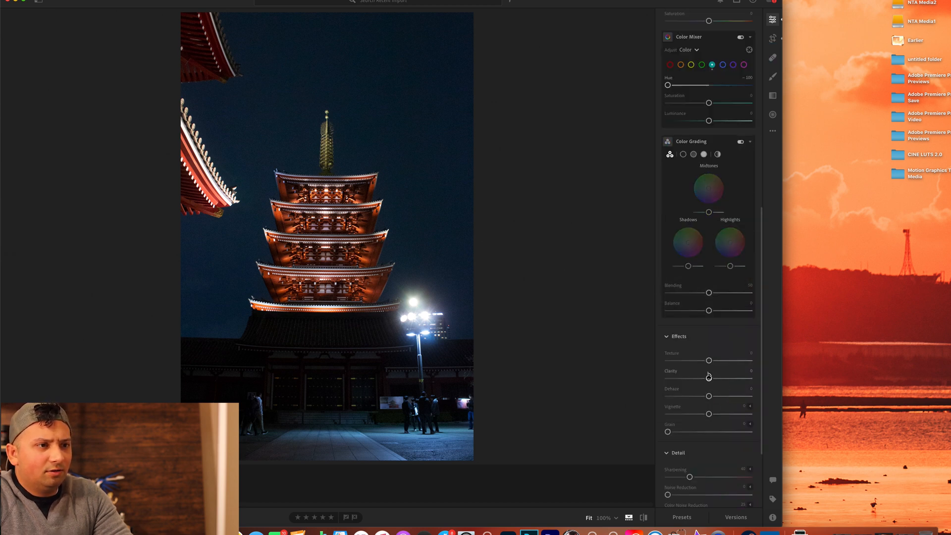
left_click_drag(709, 360, 693, 362)
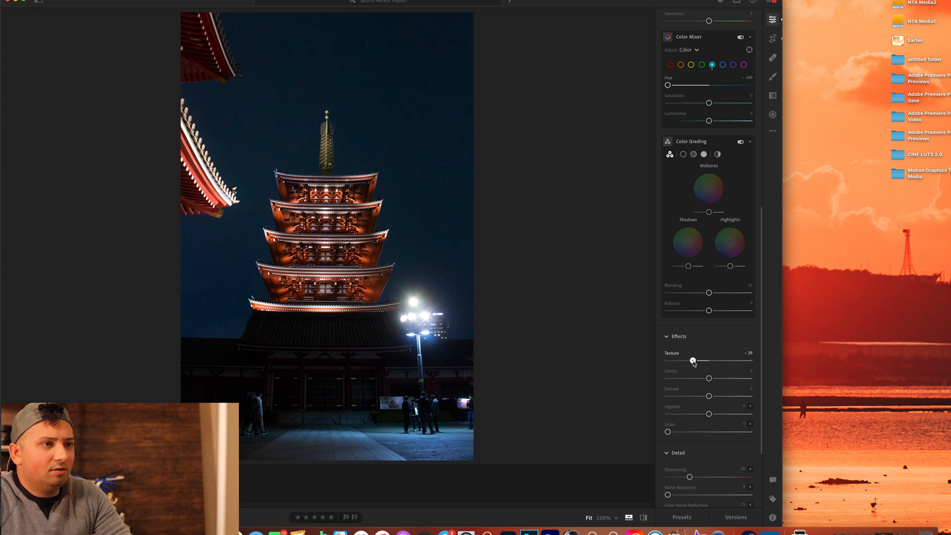
mouse_move(708, 379)
left_mouse_down()
mouse_move(733, 381)
mouse_move(700, 382)
left_mouse_up()
left_click_drag(709, 397, 707, 397)
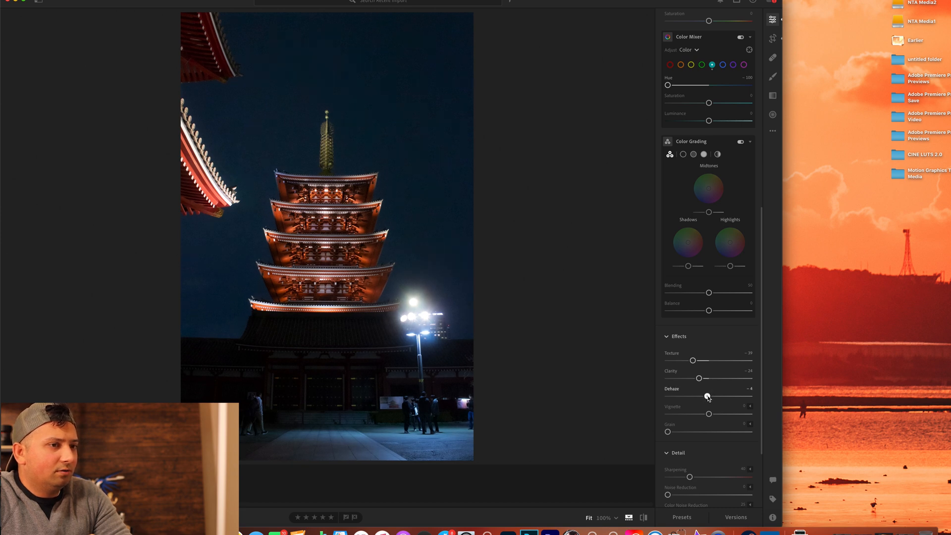
Test the blue saturation and luminance in the Color Mixer, reset both, and set the blue hue to -30.
scroll(708, 397, "up", 5)
mouse_move(710, 240)
left_mouse_down()
mouse_move(738, 241)
mouse_move(675, 241)
mouse_move(728, 240)
mouse_move(717, 240)
left_mouse_up()
left_click_drag(708, 255, 730, 257)
double_click(676, 250)
double_click(674, 231)
left_click_drag(718, 219, 703, 221)
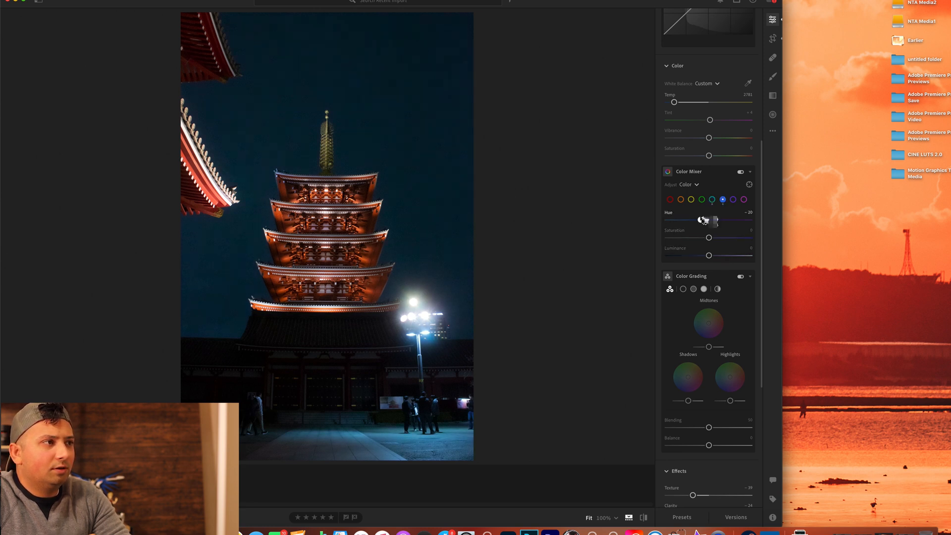
left_click_drag(701, 221, 697, 222)
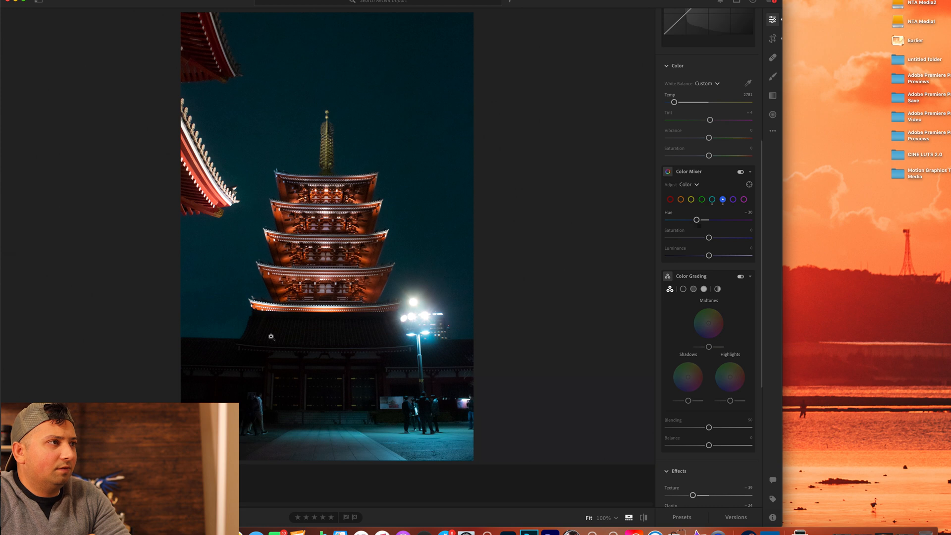
Compare the pagoda photo with the teal reference and set its blue saturation to +7.
left_click(199, 484)
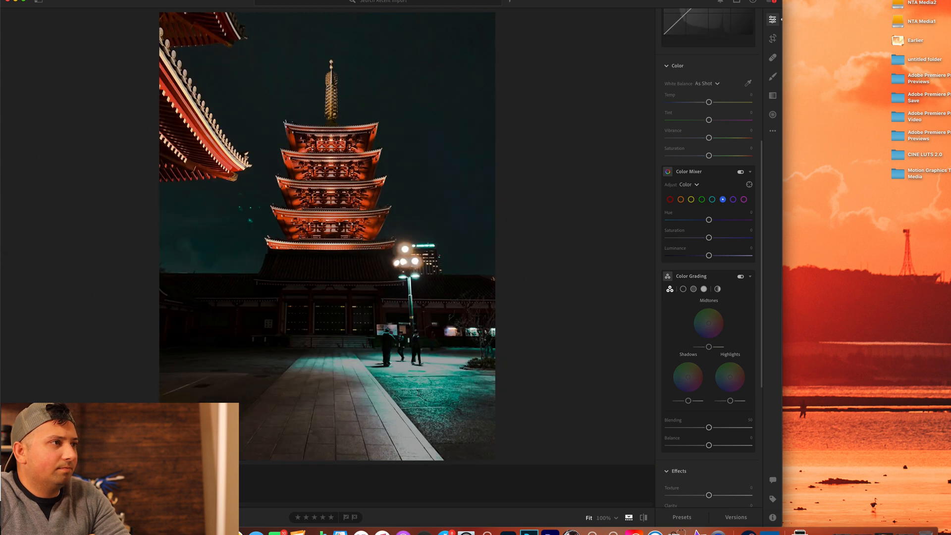
left_click(173, 484)
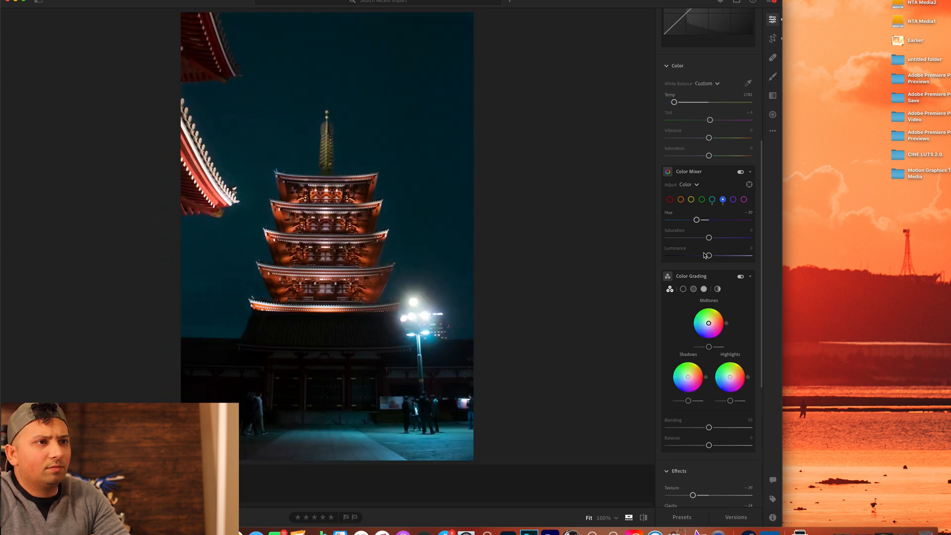
mouse_move(709, 238)
left_mouse_down()
mouse_move(676, 239)
mouse_move(714, 245)
left_mouse_up()
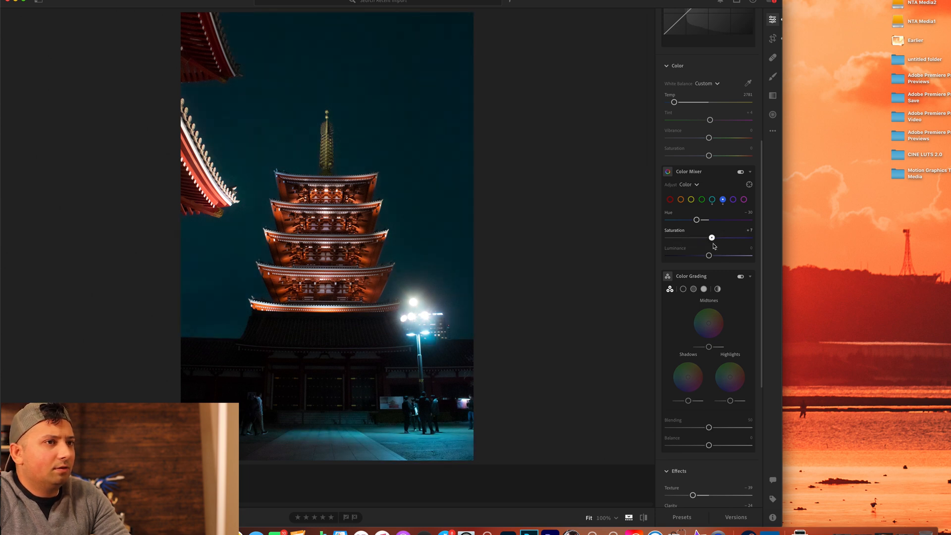
Check the grade against the unedited original and lower the pagoda photo's exposure to -0.28.
scroll(714, 247, "up", 5)
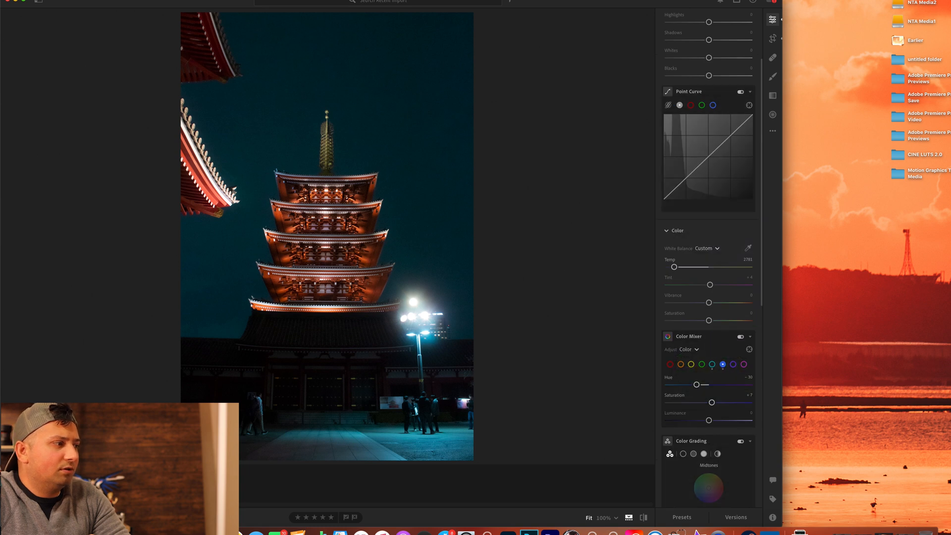
key("backslash")
key("backslash")
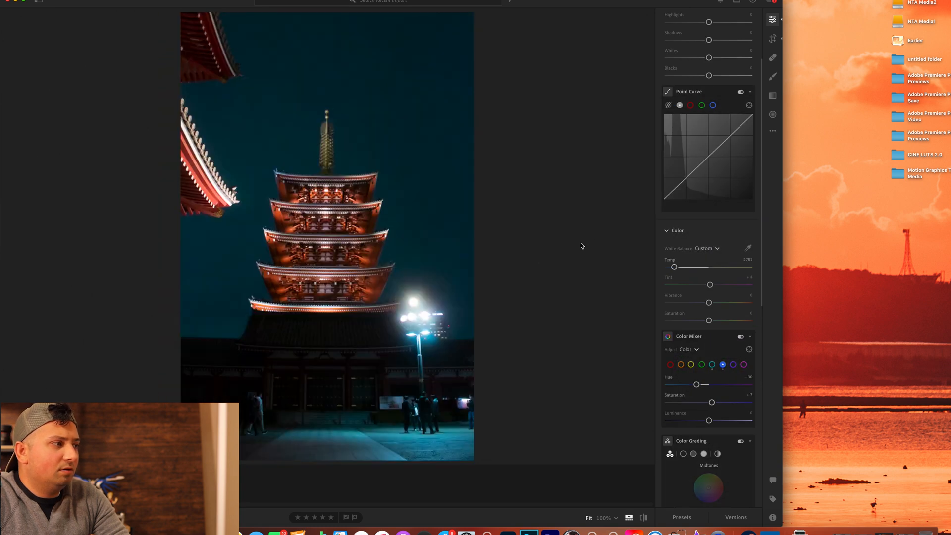
scroll(700, 189, "up", 3)
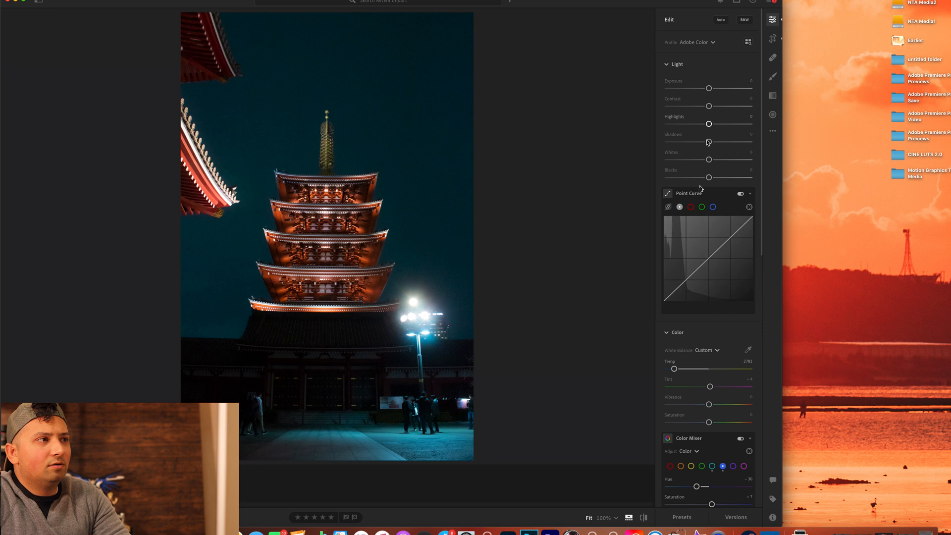
left_click_drag(709, 88, 707, 90)
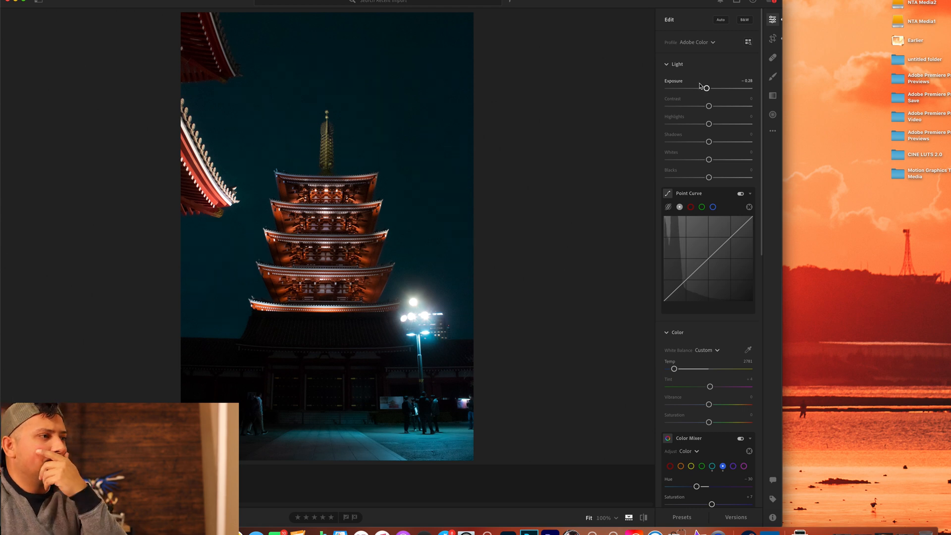
Tighten the pagoda photo's crop slightly at its right edge.
left_click(772, 40)
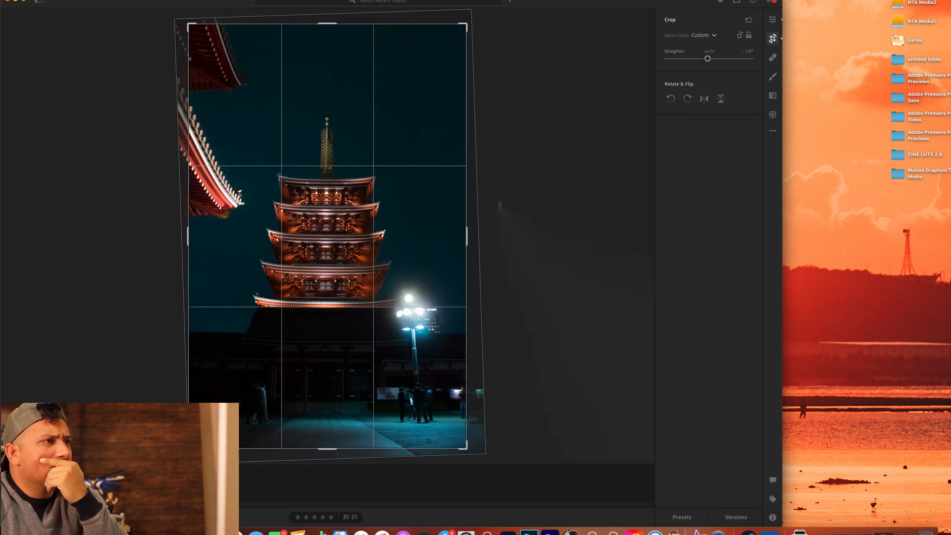
left_click_drag(466, 216, 465, 216)
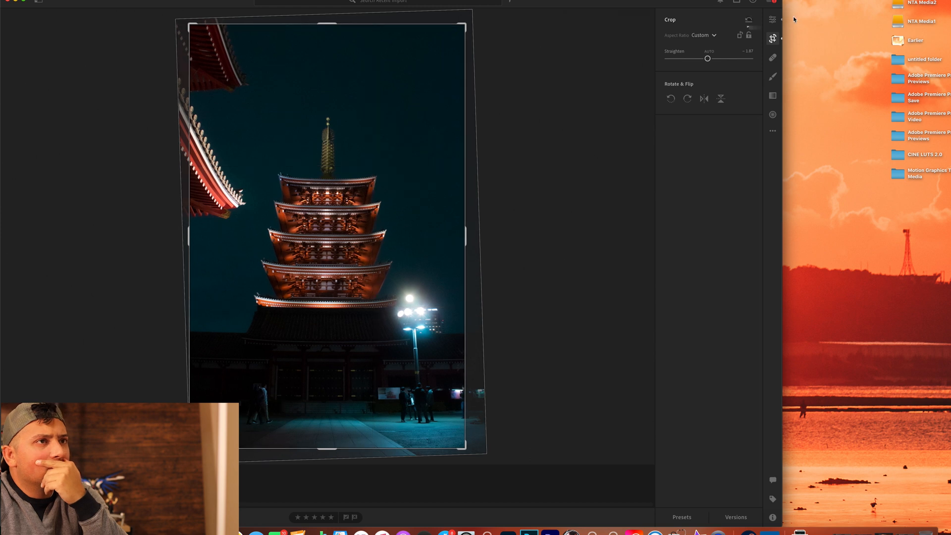
left_click(773, 20)
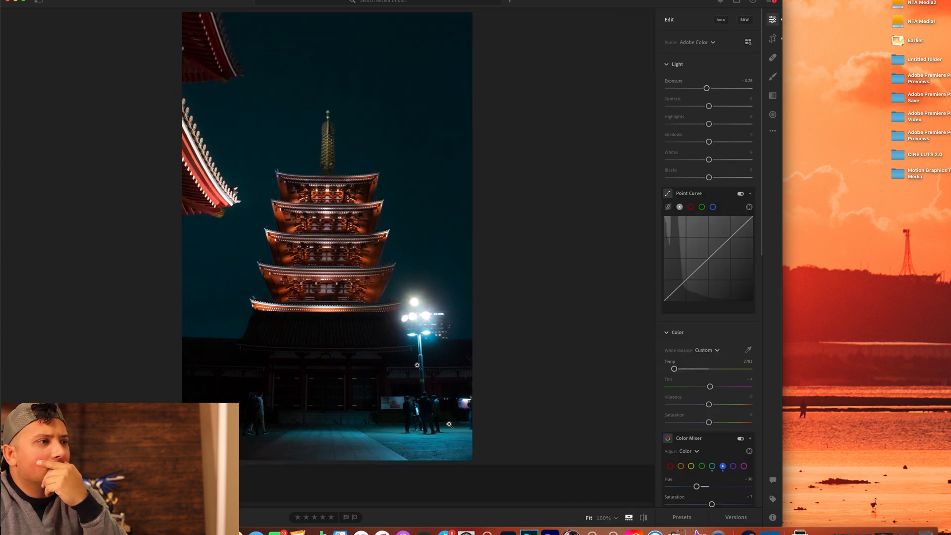
Compare the pagoda photo with the teal reference again and shift its white balance tint toward green to -14.
key("Right")
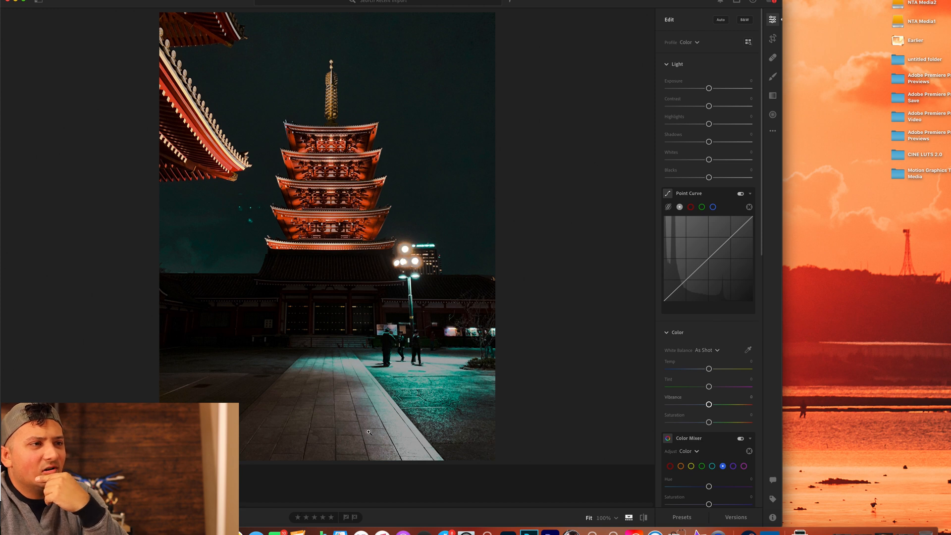
key("Right")
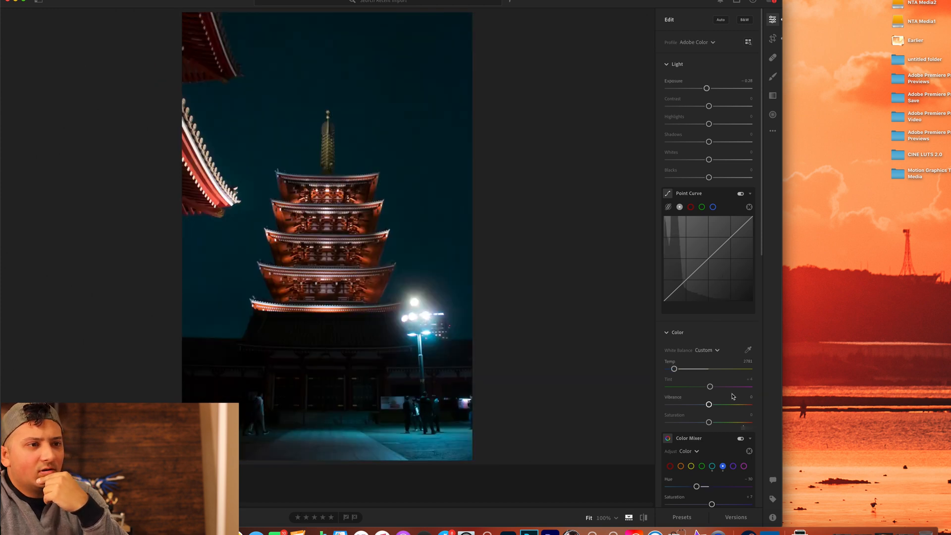
left_click_drag(714, 389, 710, 389)
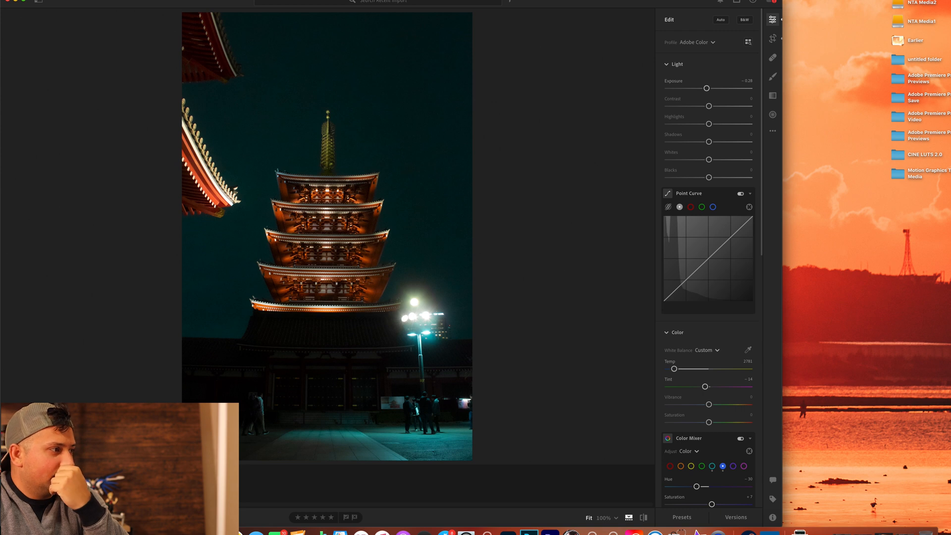
Compare the pagoda photo with the teal reference and set its white balance tint to -16.
key("Right")
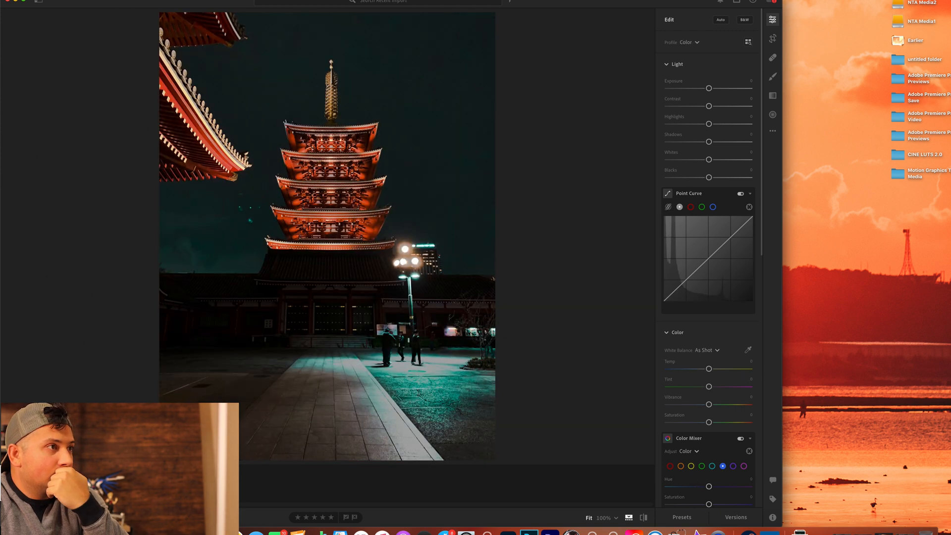
key("Left")
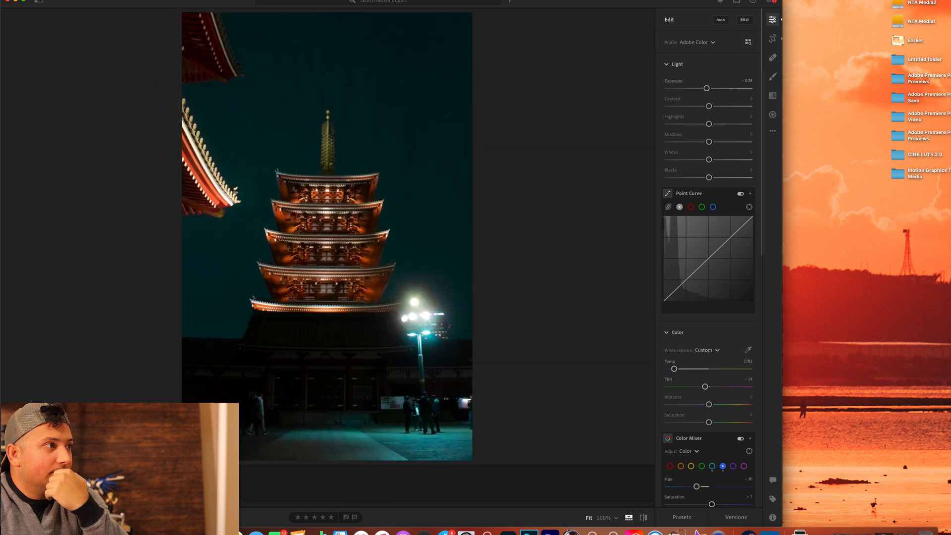
key("Right")
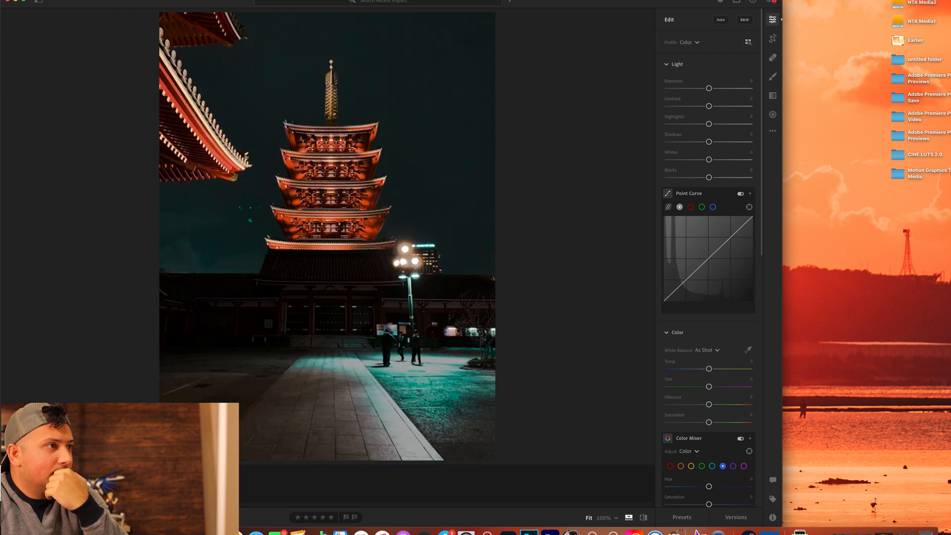
key("Left")
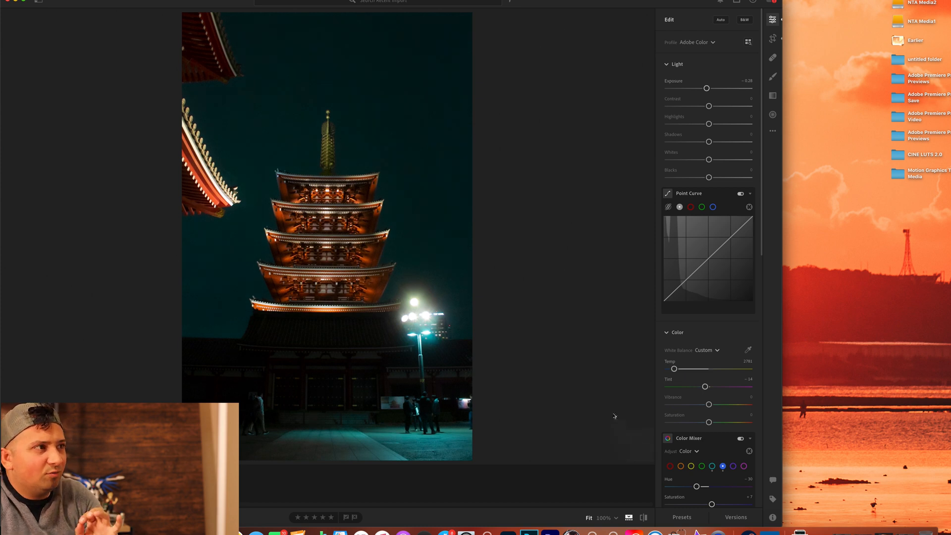
left_click_drag(705, 387, 703, 388)
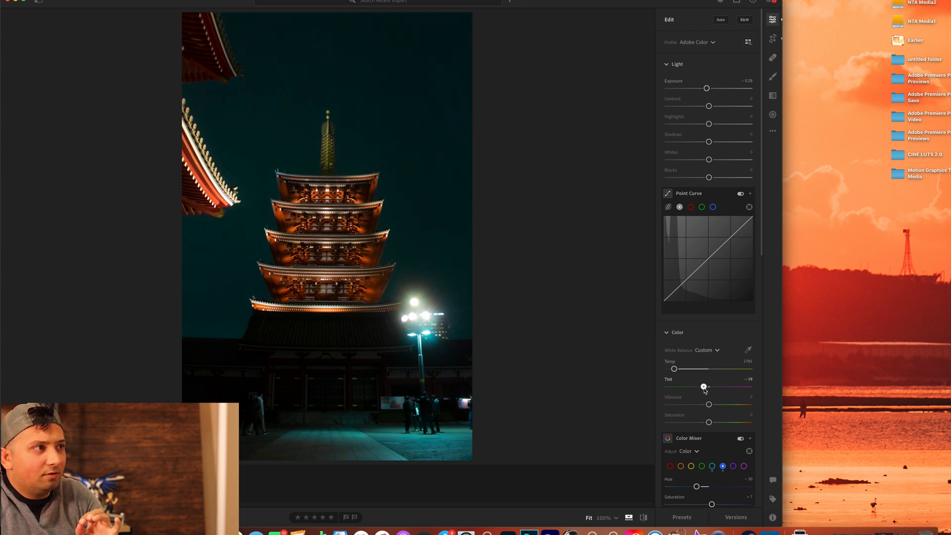
left_click_drag(704, 387, 704, 387)
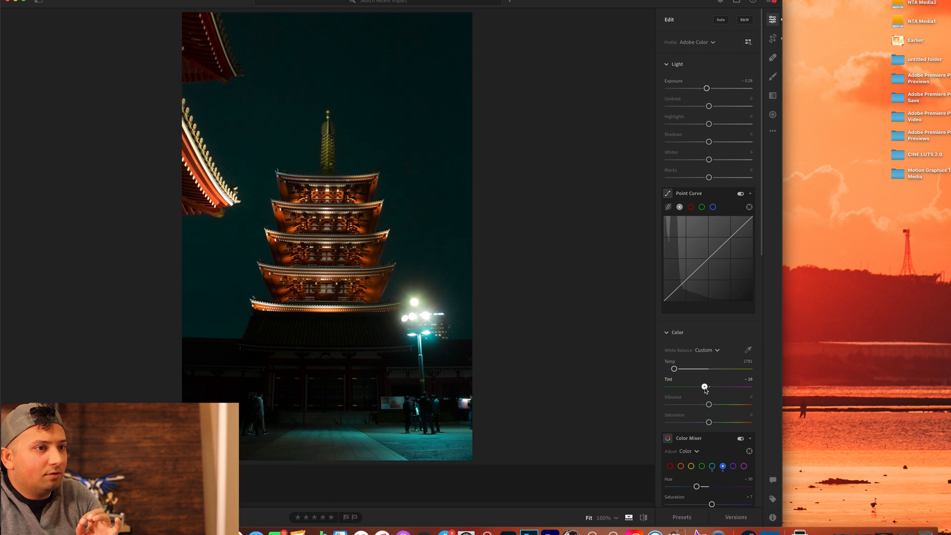
Raise the pagoda photo's whites to +58, checking it against the teal reference before and after.
key("Right")
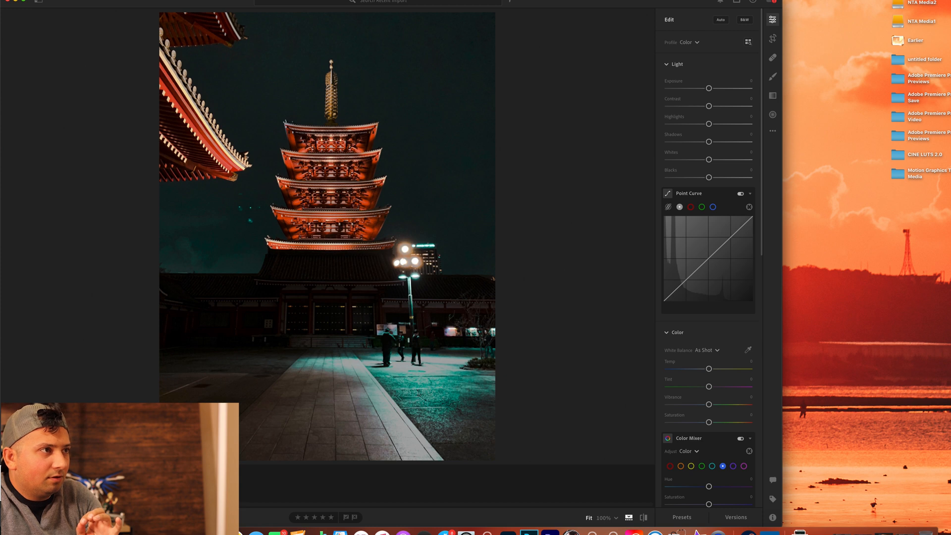
key("Right")
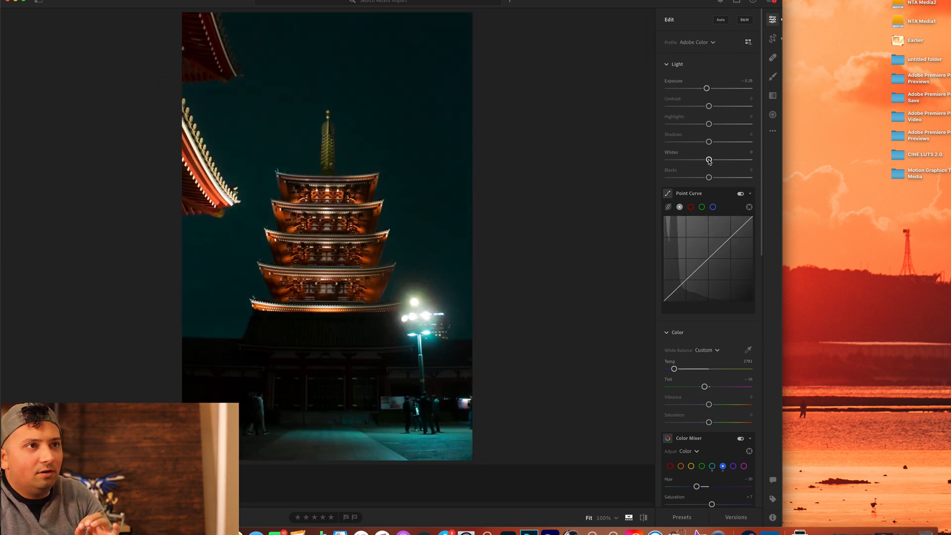
left_click_drag(708, 159, 734, 165)
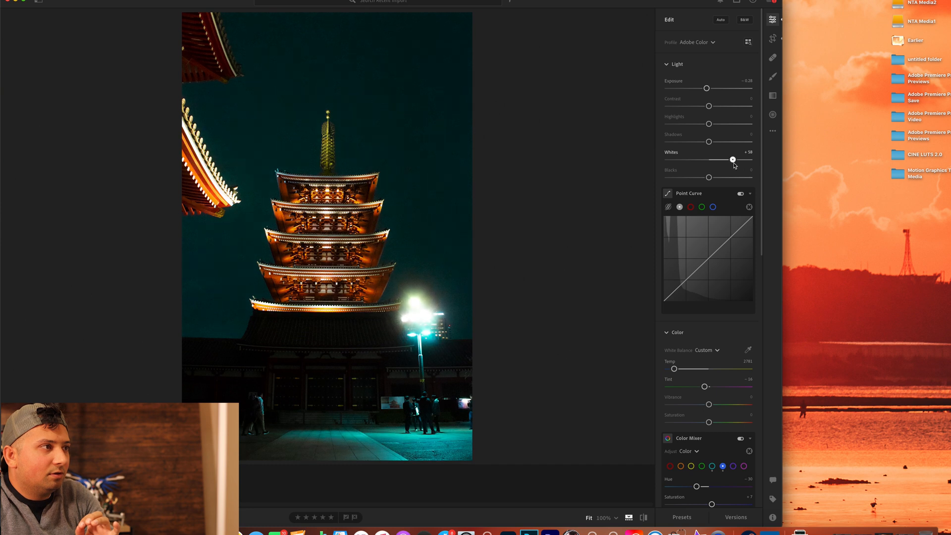
key("Right")
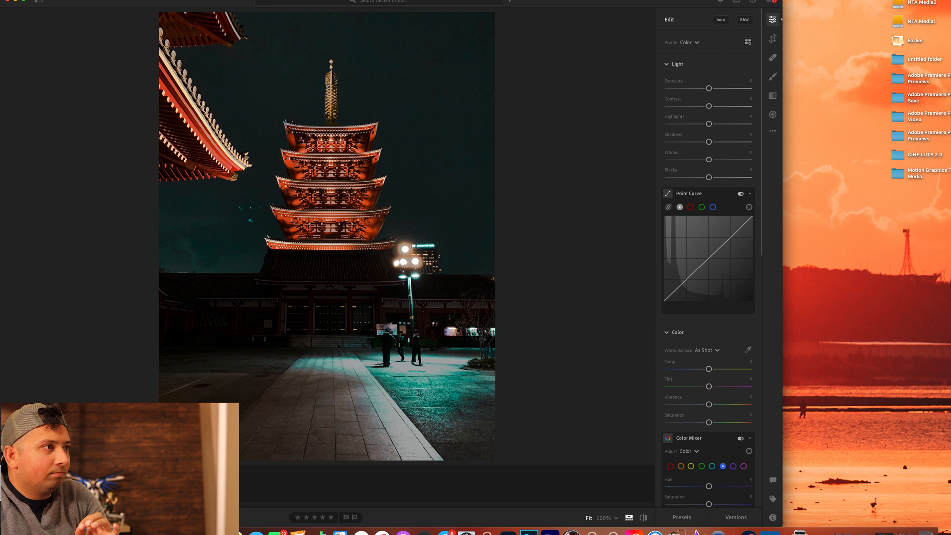
key("super+v")
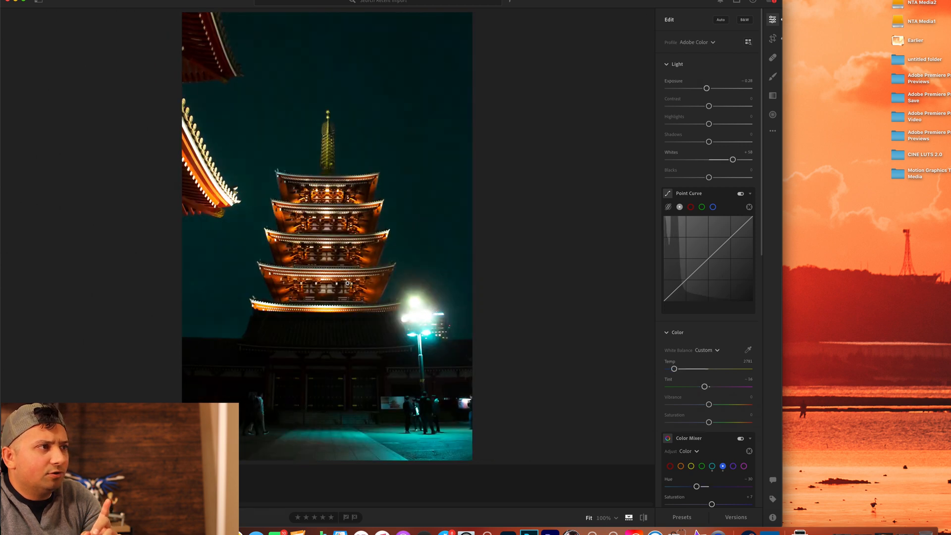
key("super+z")
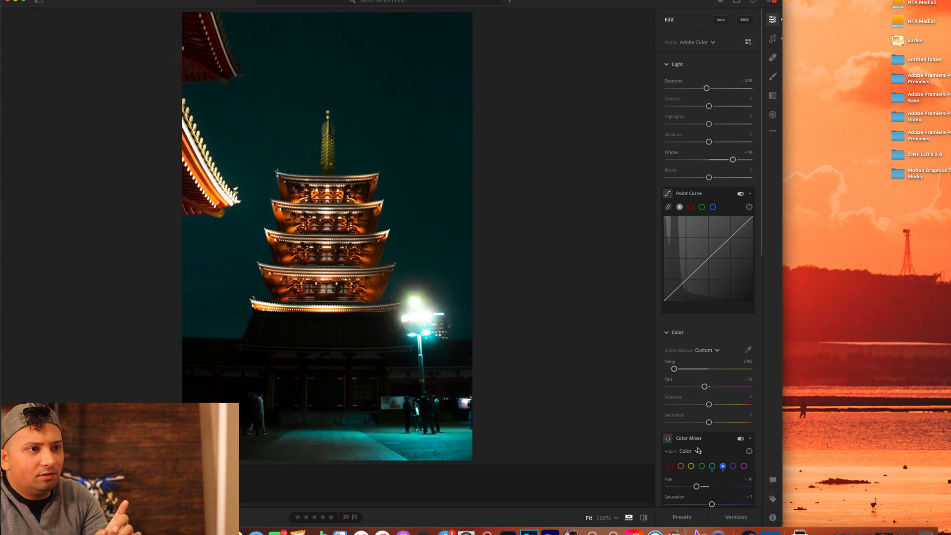
Set the red channel in the Color Mixer to hue -79, saturation -27 and luminance +73.
scroll(685, 411, "down", 3)
left_click(670, 371)
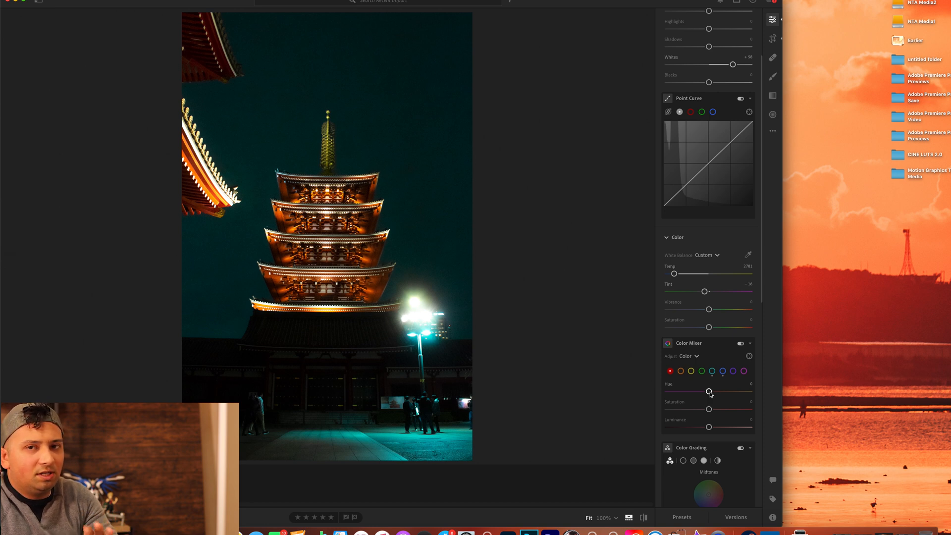
left_click_drag(709, 393, 678, 392)
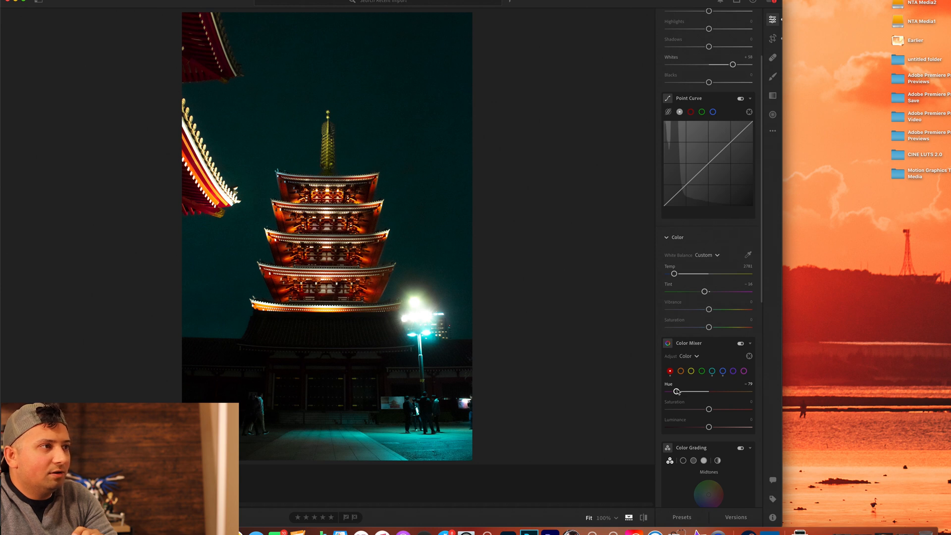
left_click_drag(709, 409, 755, 432)
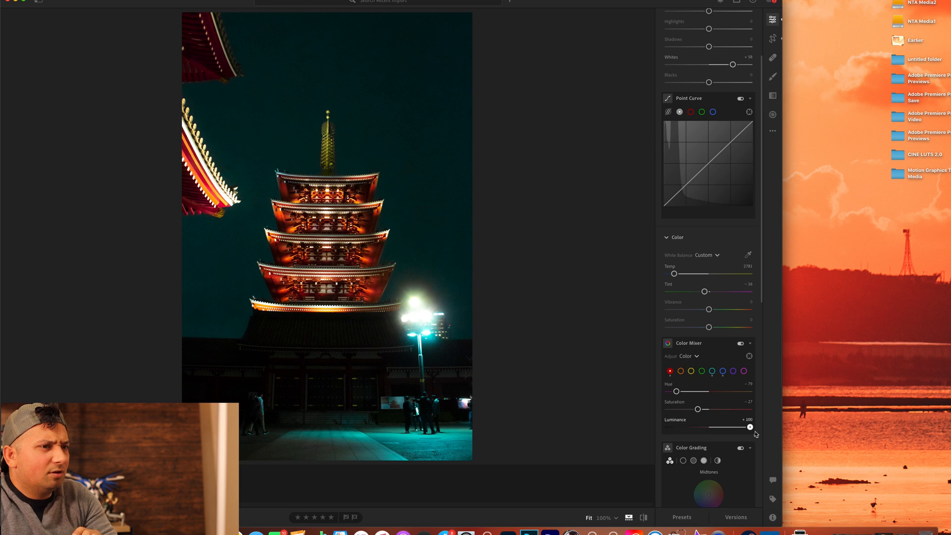
Set the orange channel in the Color Mixer to hue -10 and saturation -8.
left_click(681, 371)
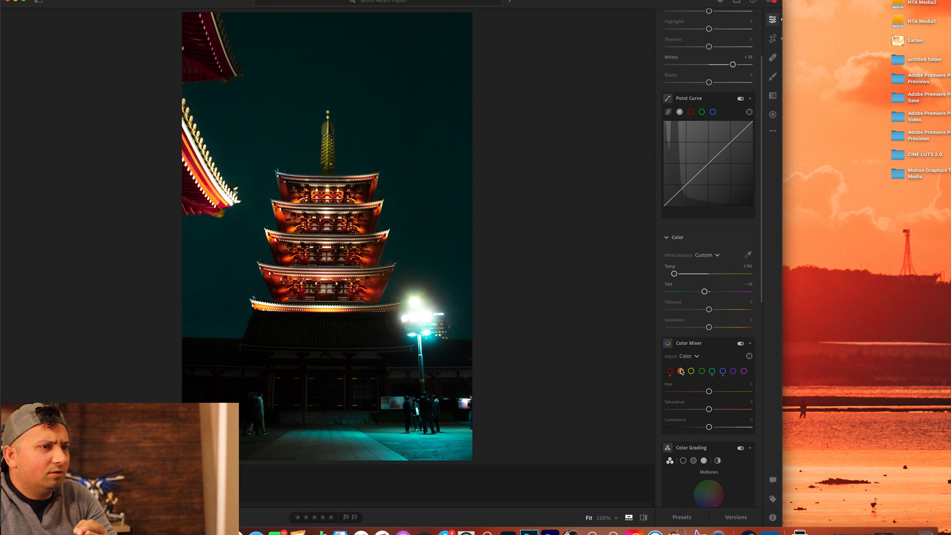
mouse_move(709, 392)
left_mouse_down()
mouse_move(724, 393)
mouse_move(693, 397)
mouse_move(705, 397)
left_mouse_up()
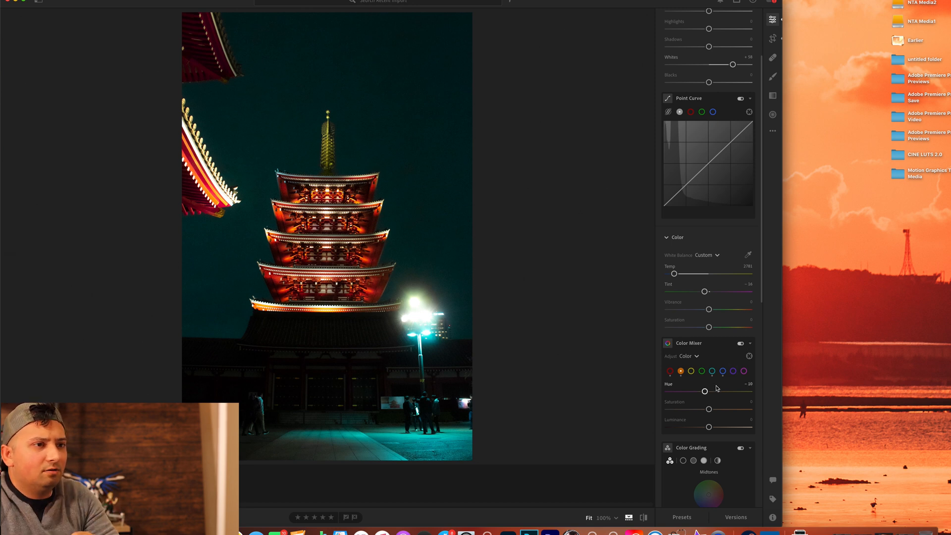
mouse_move(709, 409)
left_mouse_down()
mouse_move(698, 410)
mouse_move(707, 411)
left_mouse_up()
Compare the pagoda reds and oranges with the reference and lower the orange saturation to -19.
key("Right")
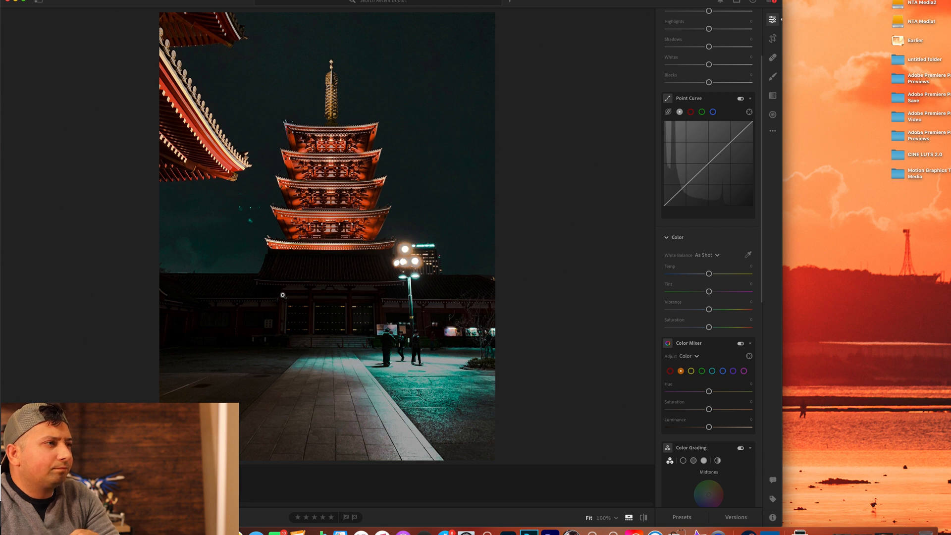
key("Right")
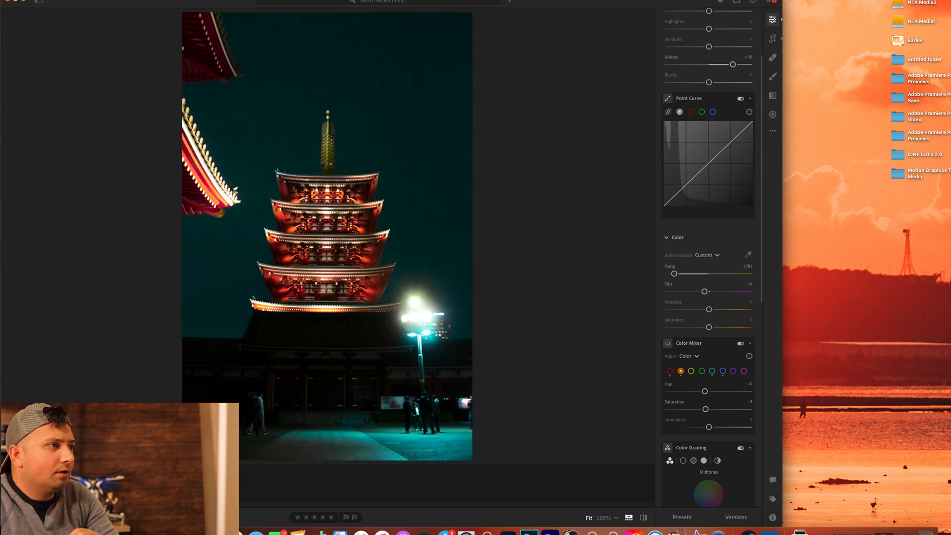
key("Left")
key("Right")
left_click_drag(706, 410, 702, 412)
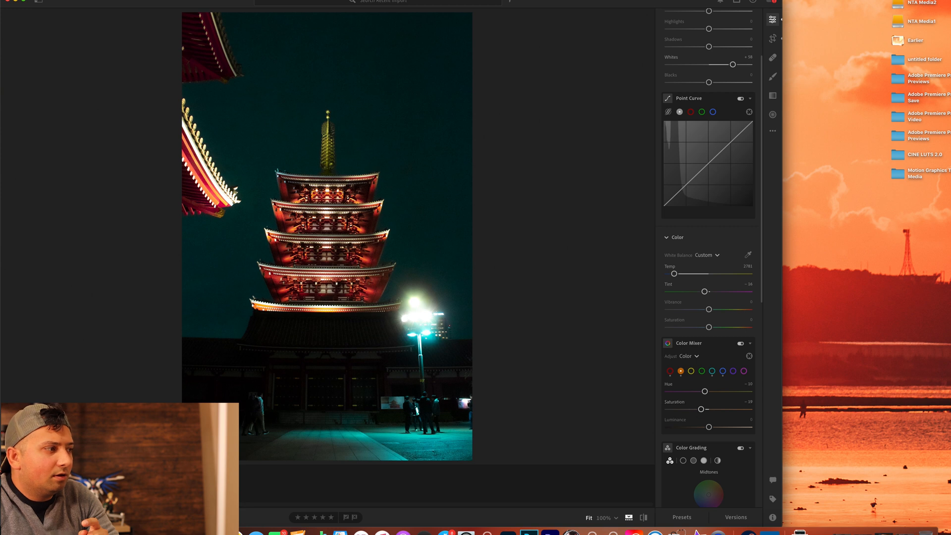
Reduce the pagoda photo's whites to +38, flipping to the reference before and after to compare the highlights.
key("Right")
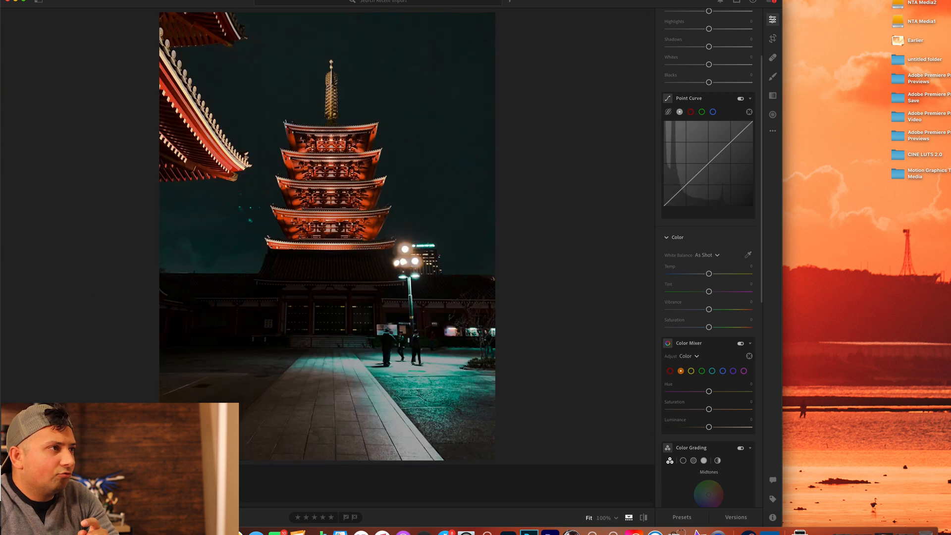
key("Left")
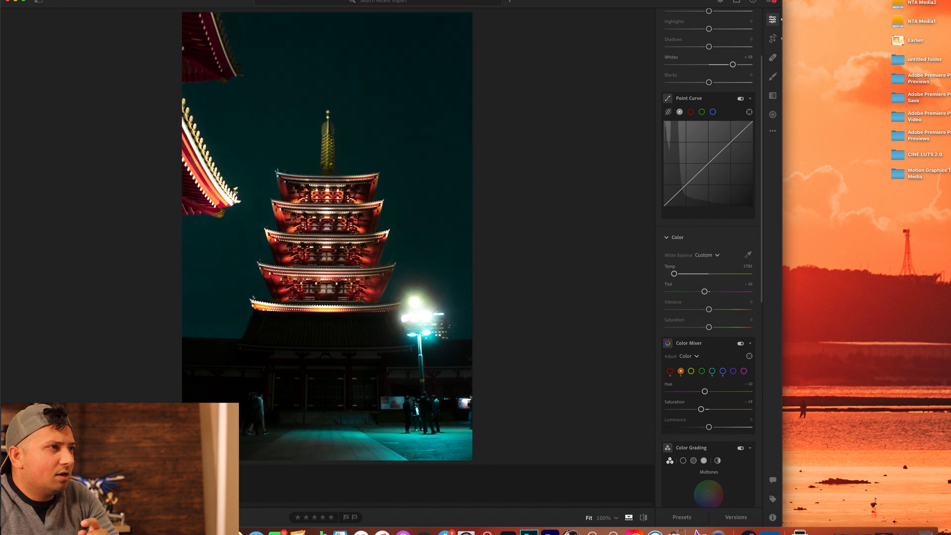
scroll(681, 396, "up", 3)
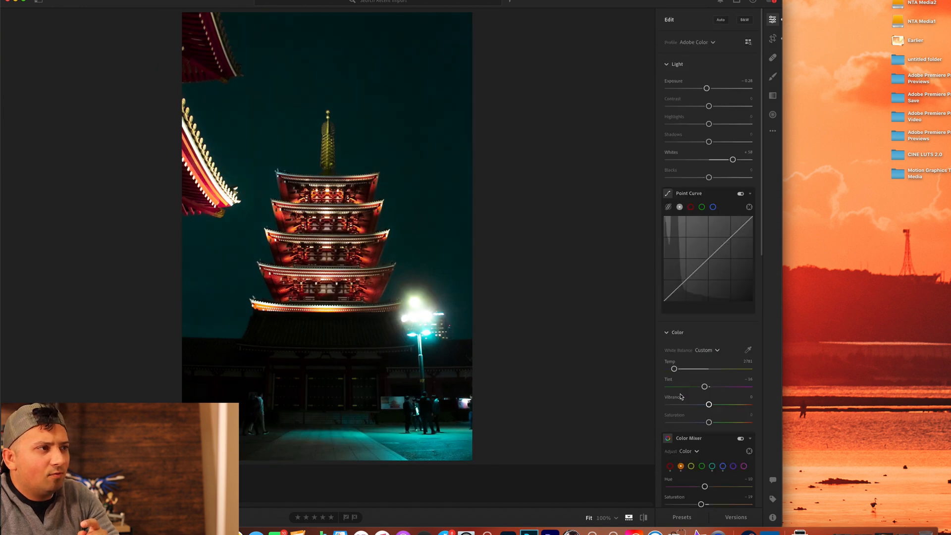
left_click_drag(732, 159, 724, 159)
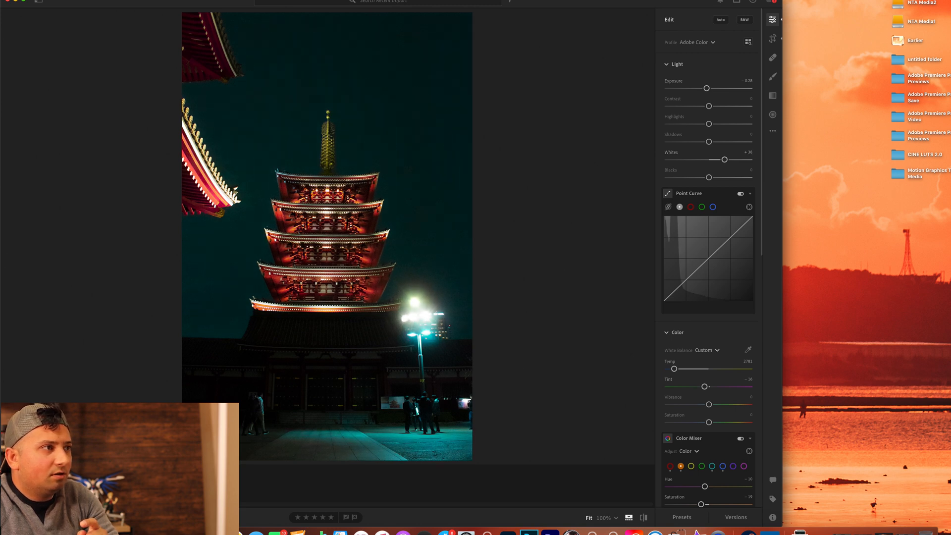
key("Right")
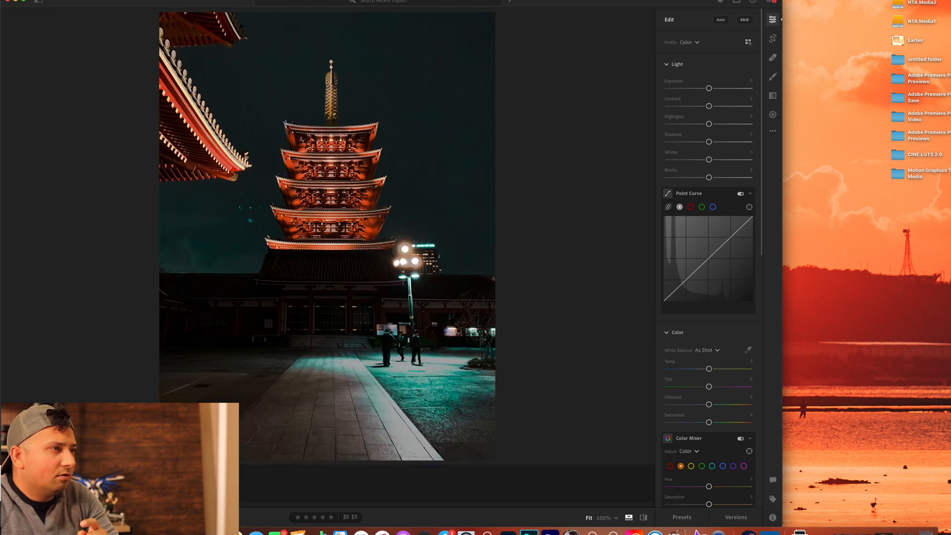
key("Left")
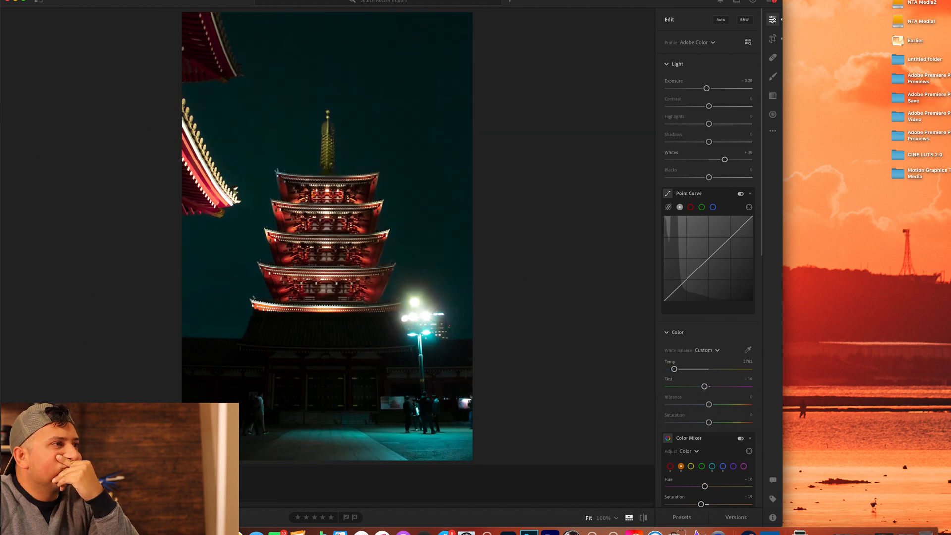
key("Right")
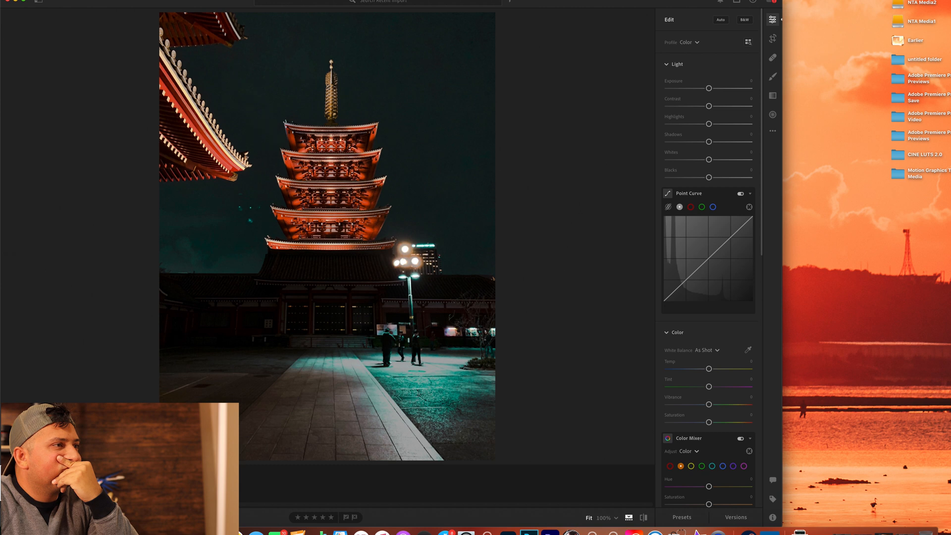
key("Right")
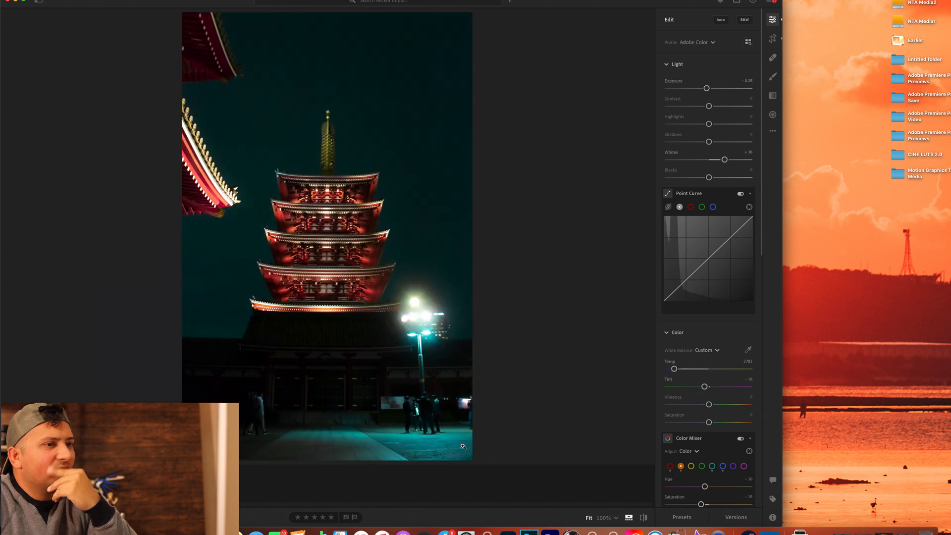
Refine the red channel in the Color Mixer to luminance +49 and hue -61.
left_click(670, 466)
scroll(677, 473, "down", 1)
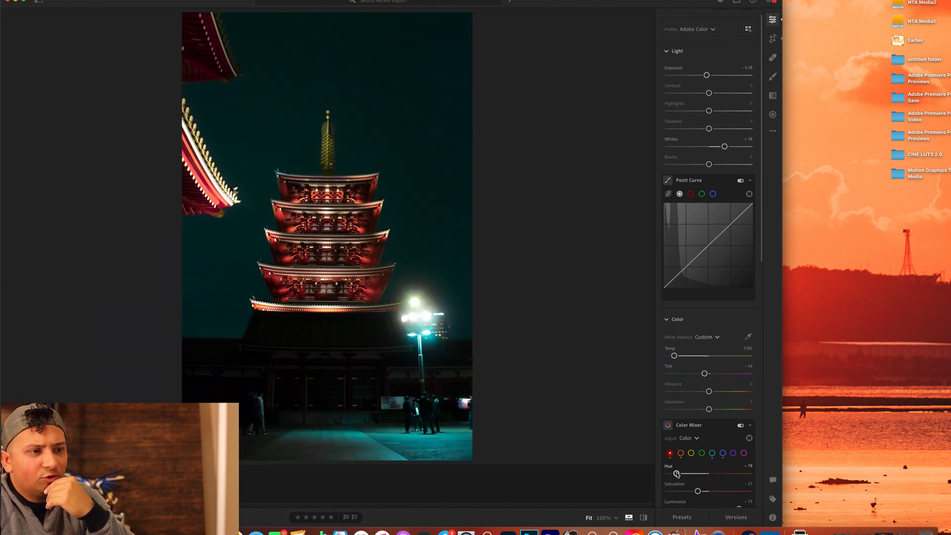
scroll(676, 473, "down", 3)
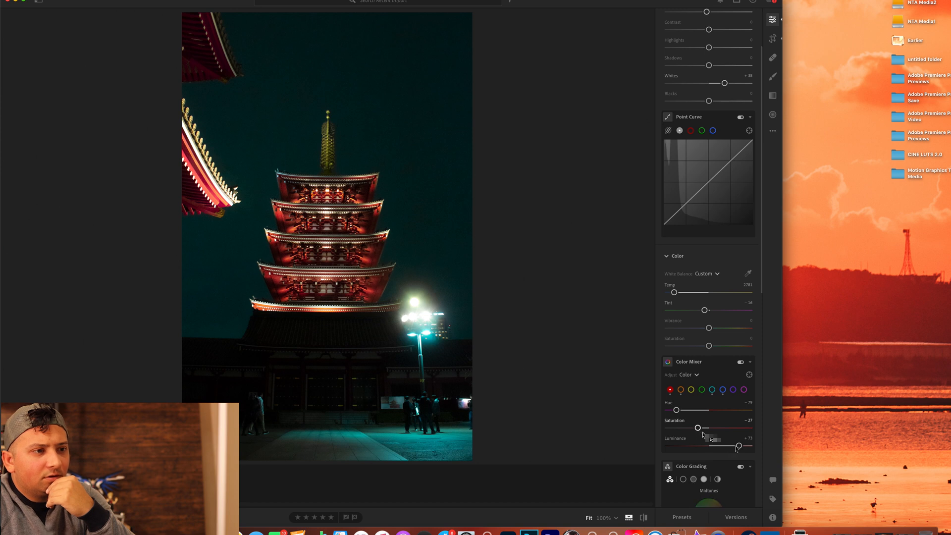
left_click_drag(737, 445, 729, 449)
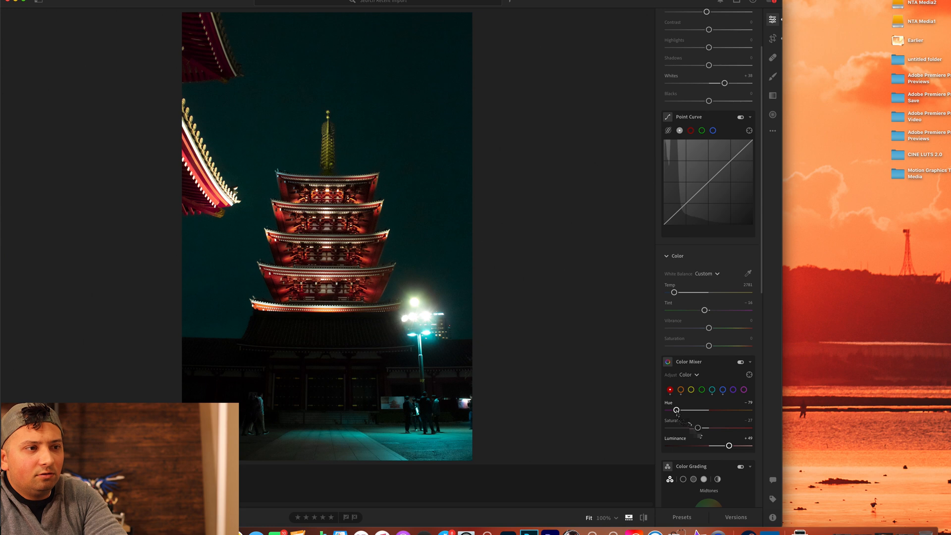
left_click_drag(676, 410, 684, 416)
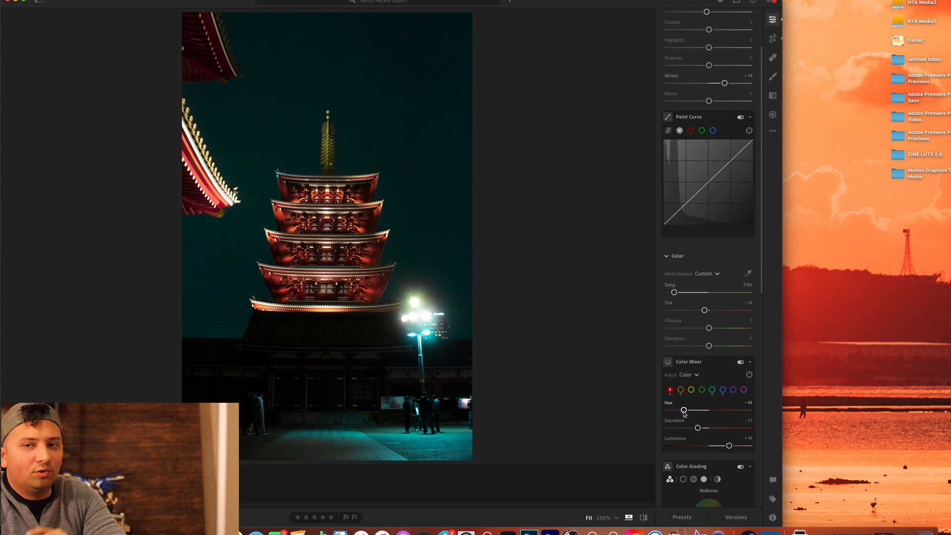
Compare the pagoda with the reference and set the orange channel in the Color Mixer to hue -15 and saturation -12.
key("Right")
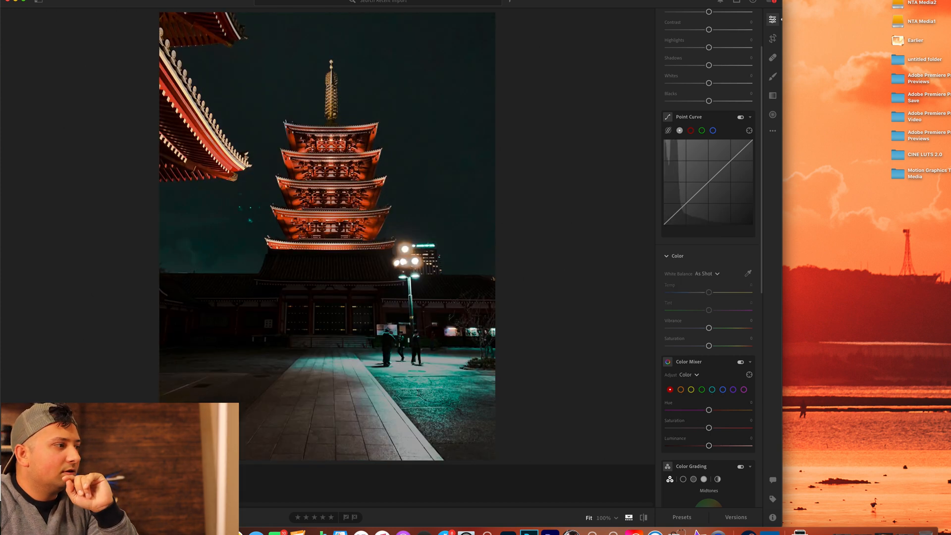
key("Left")
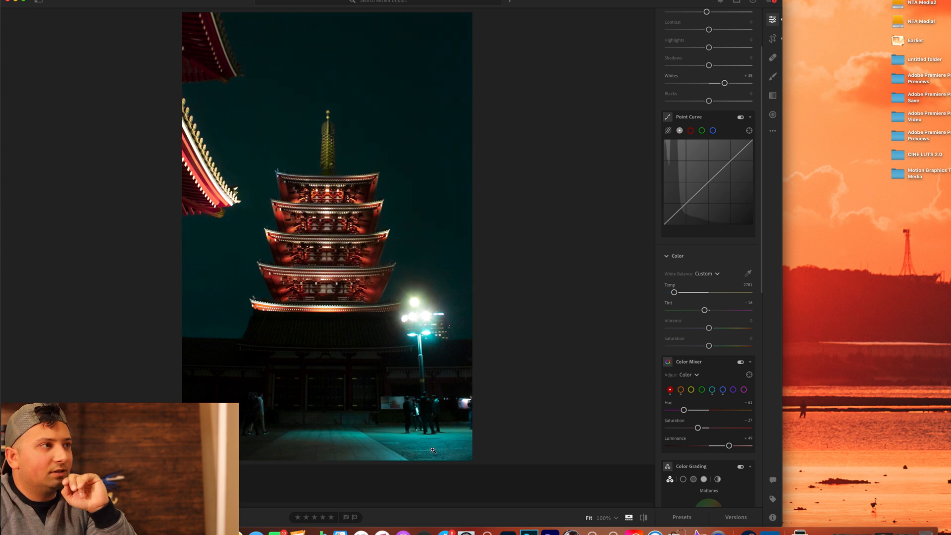
left_click(682, 390)
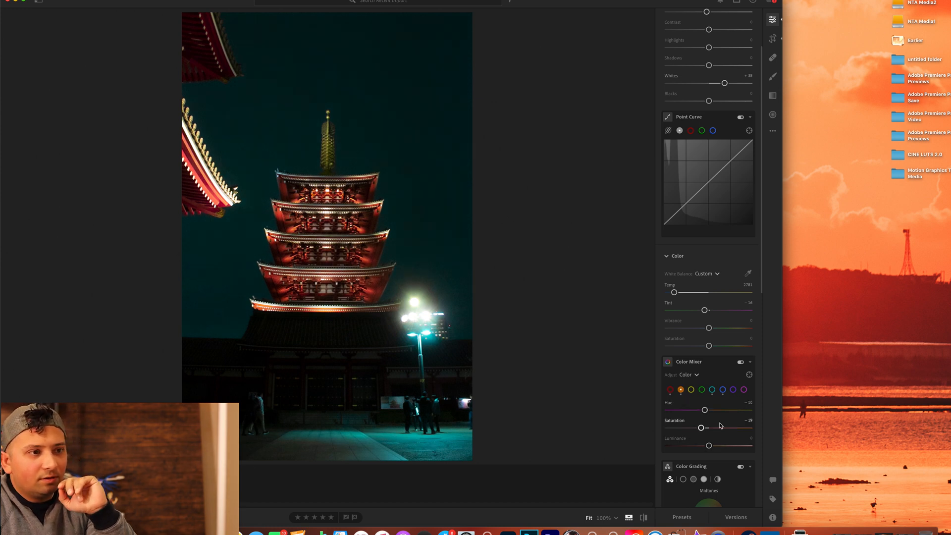
left_click_drag(705, 410, 707, 430)
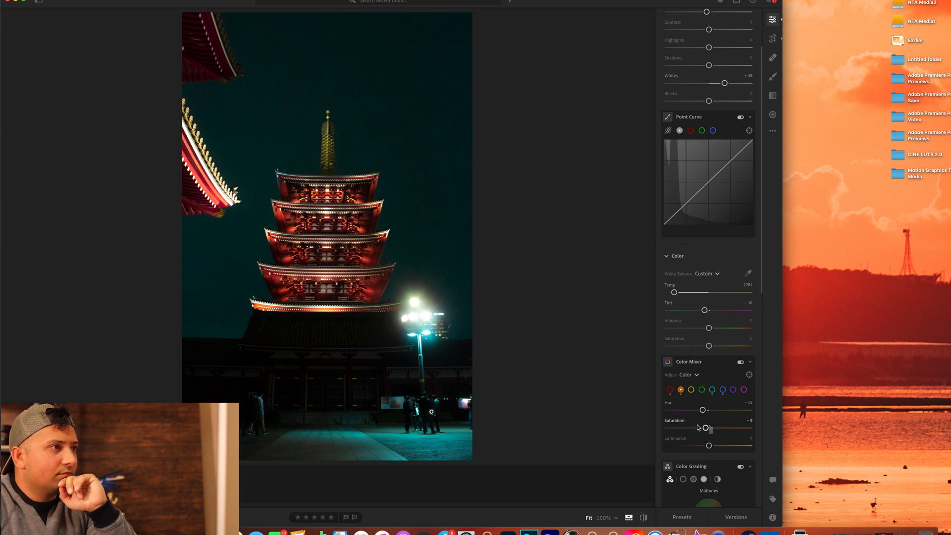
left_click_drag(705, 429, 704, 428)
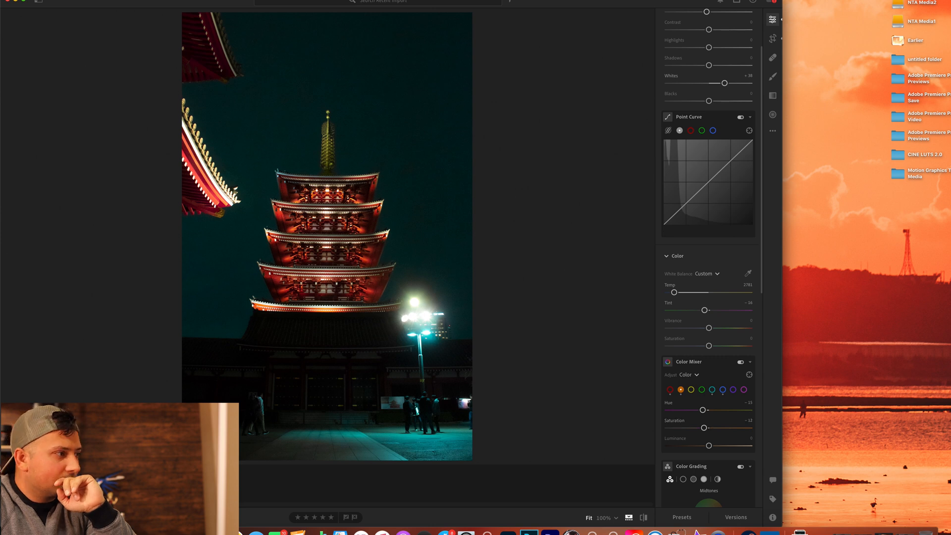
left_click(148, 480)
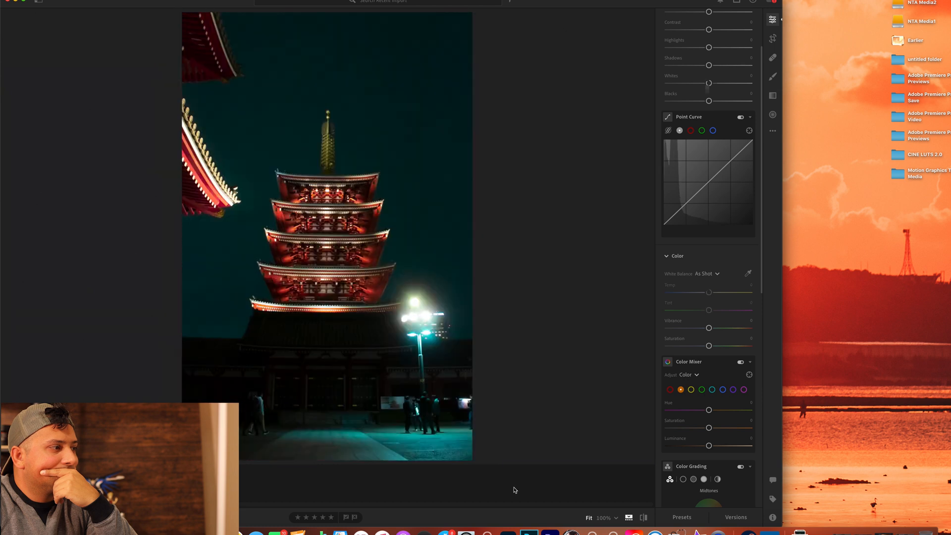
Lower the red channel's saturation in the Color Mixer to -30 and flip between the pagoda photo and the reference.
left_click(670, 389)
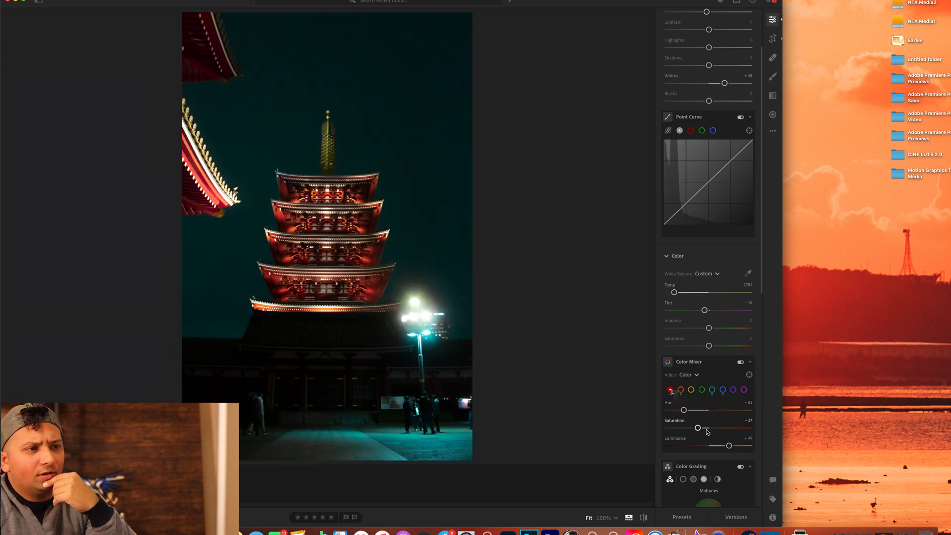
left_click_drag(697, 428, 698, 429)
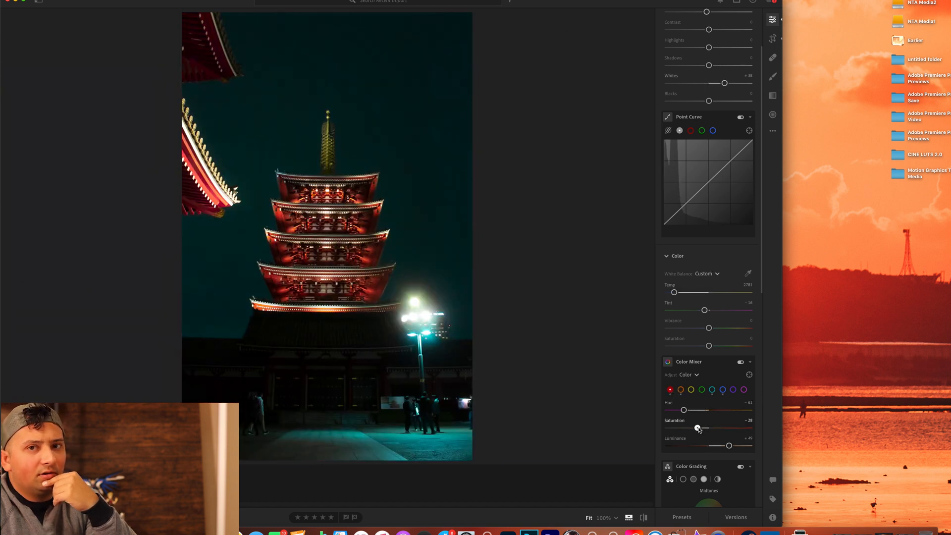
left_click_drag(698, 429, 698, 428)
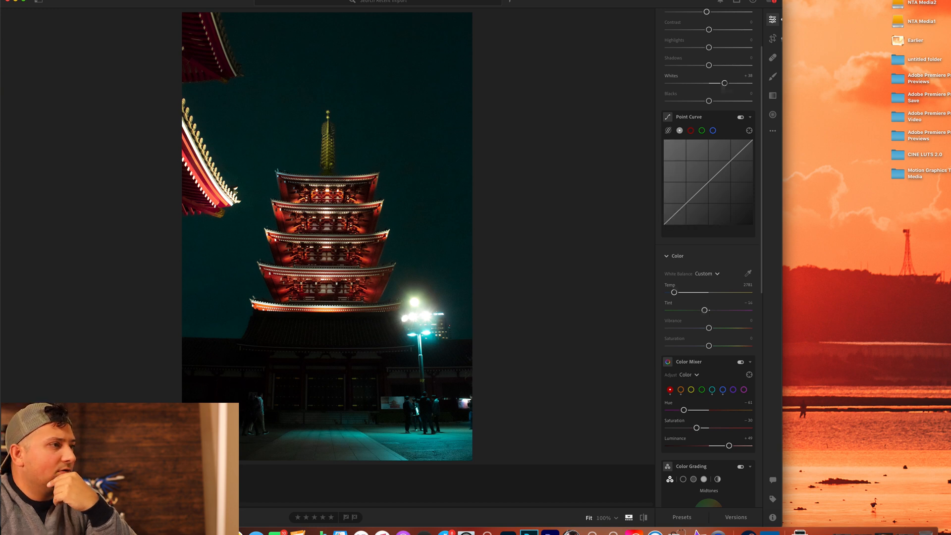
key("Left")
key("Right")
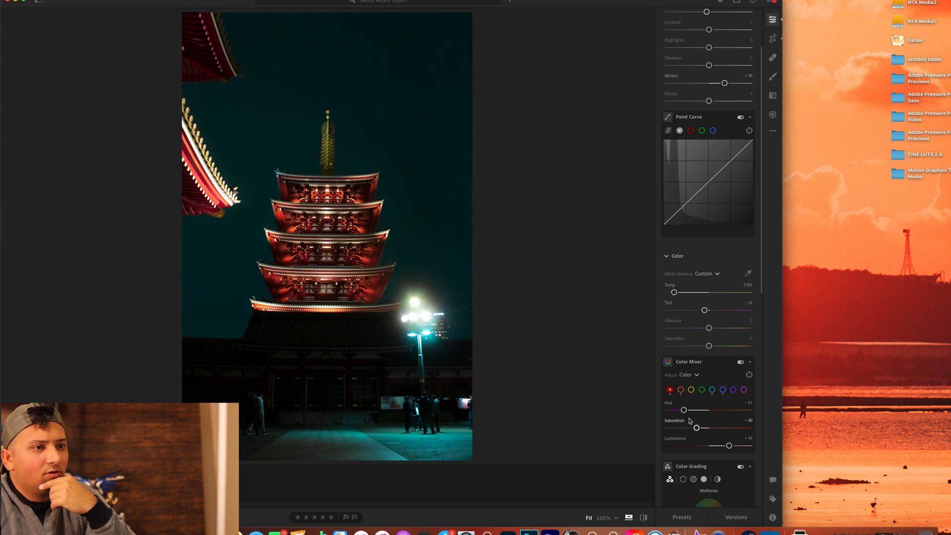
Set the red channel's hue to -53 and compare the pagoda's reds with the reference photo several times.
left_click(681, 390)
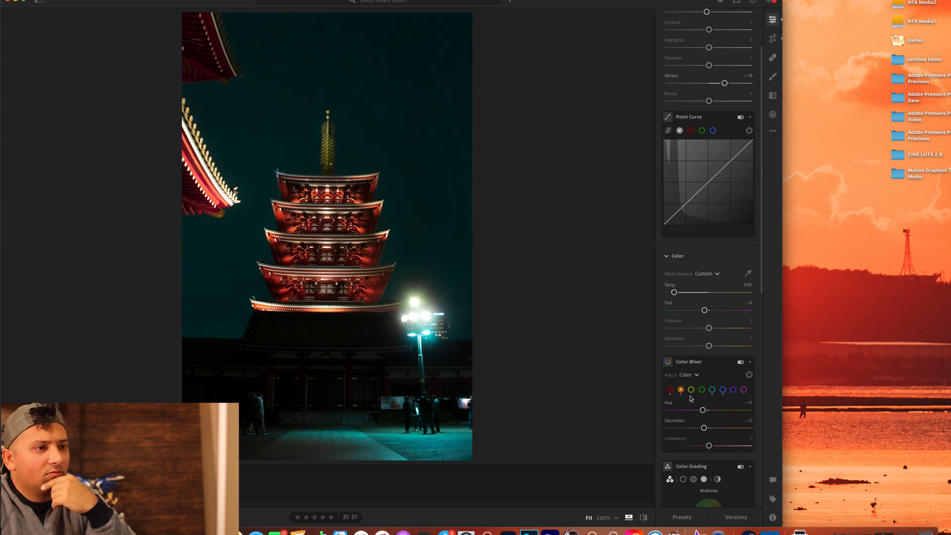
left_click(670, 390)
mouse_move(685, 411)
left_mouse_down()
mouse_move(673, 411)
mouse_move(683, 411)
left_mouse_up()
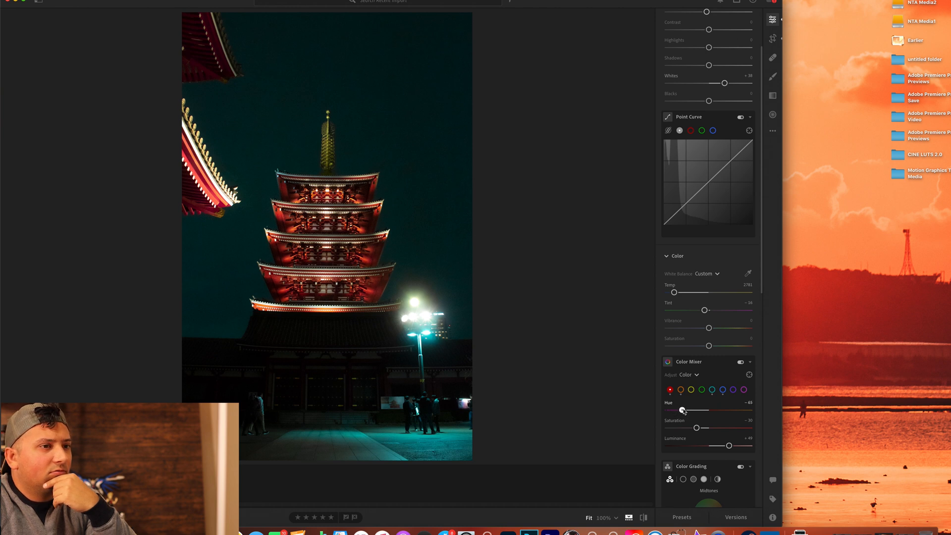
left_click_drag(685, 411, 688, 411)
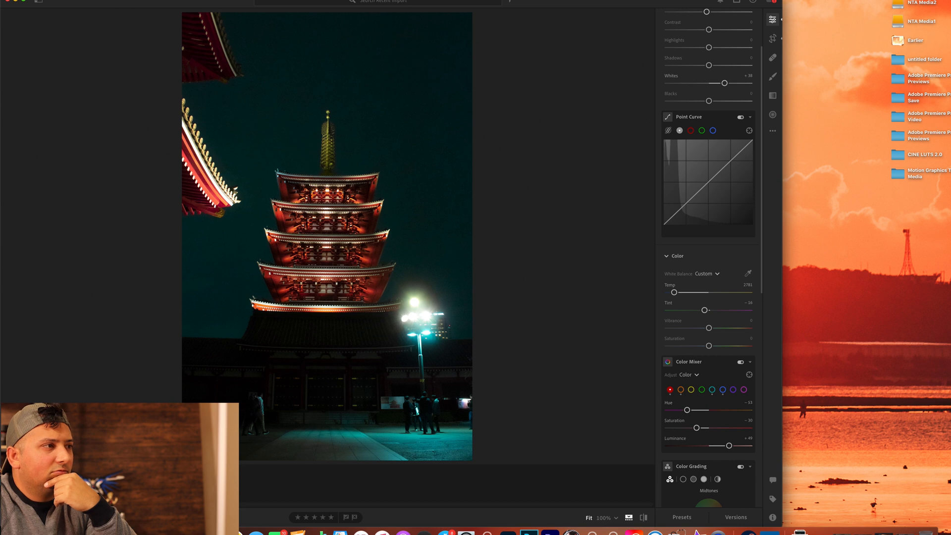
key("backslash")
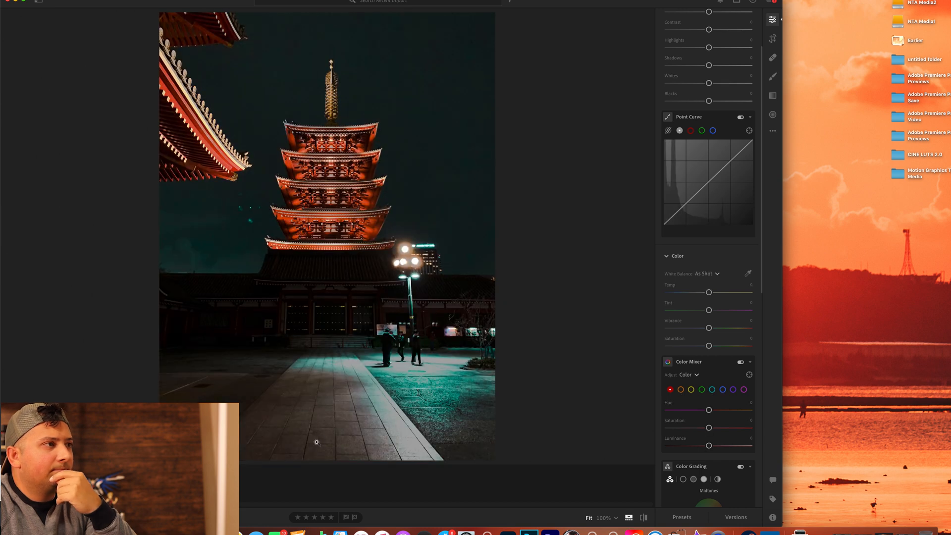
key("backslash")
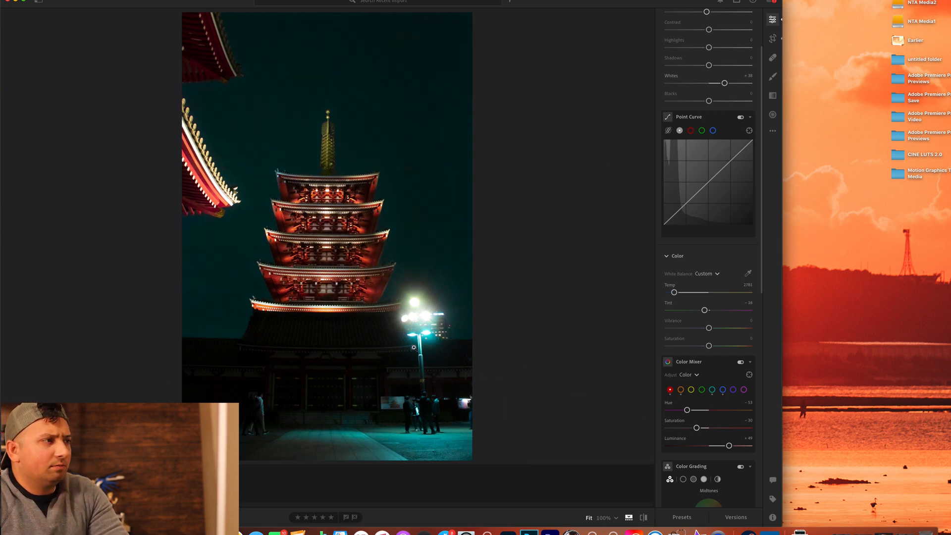
key("Right")
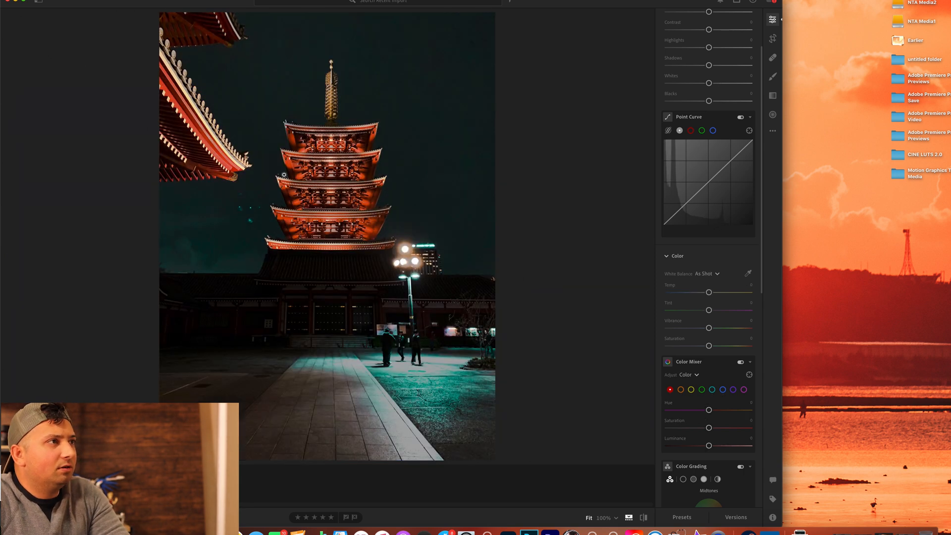
key("Right")
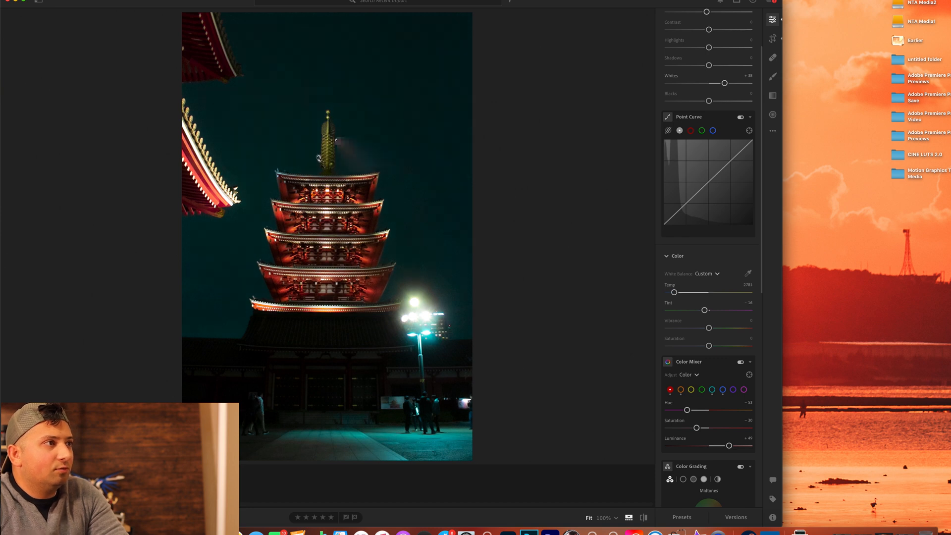
key("Left")
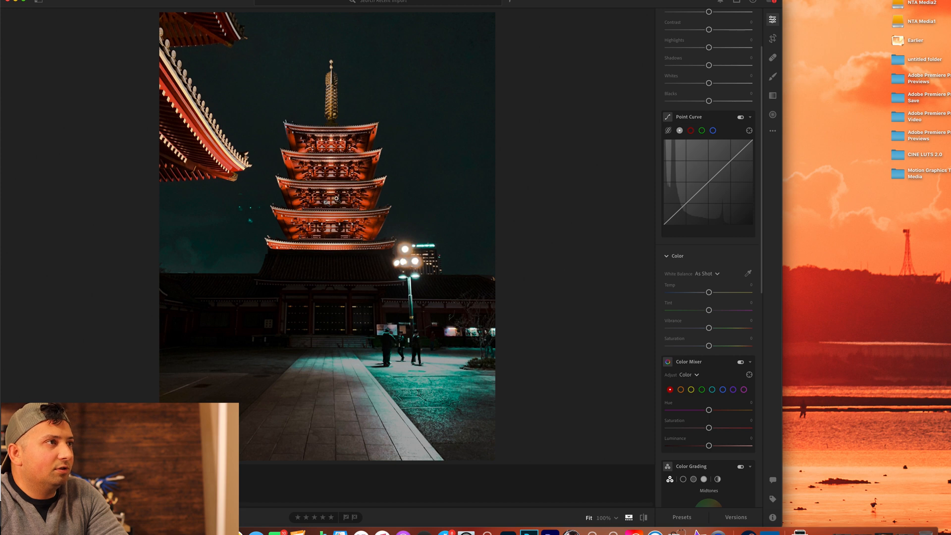
key("Right")
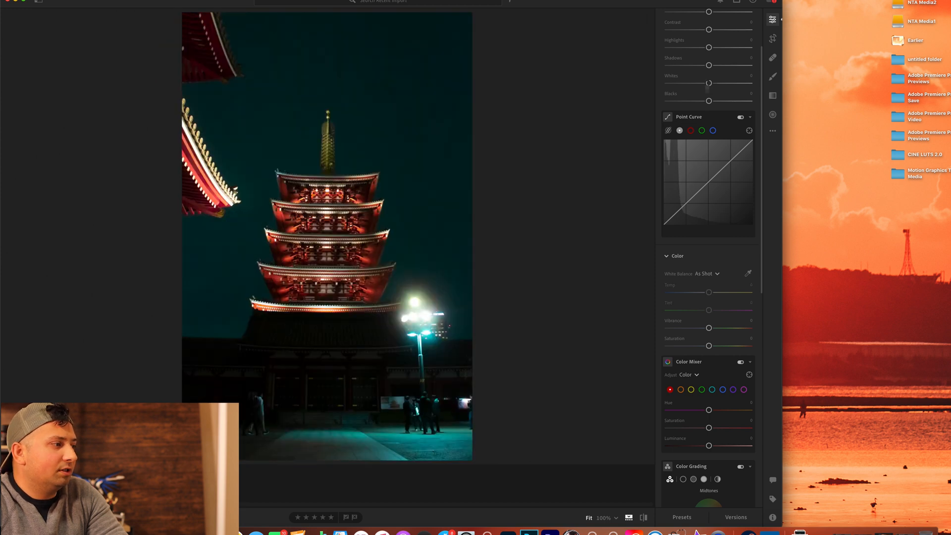
Set the green channel in the Color Mixer to hue -100, saturation -10 and luminance +79, comparing with the reference.
left_click(702, 390)
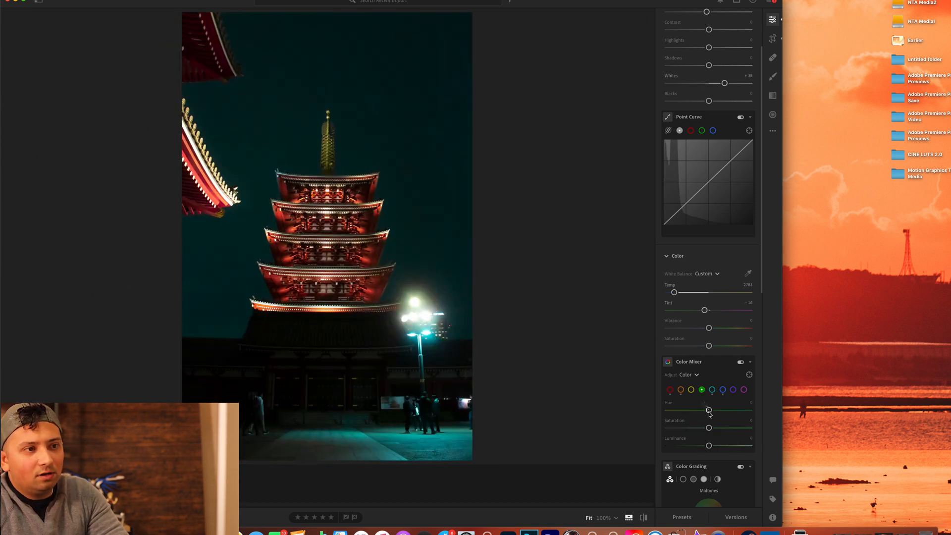
left_click_drag(728, 411, 667, 412)
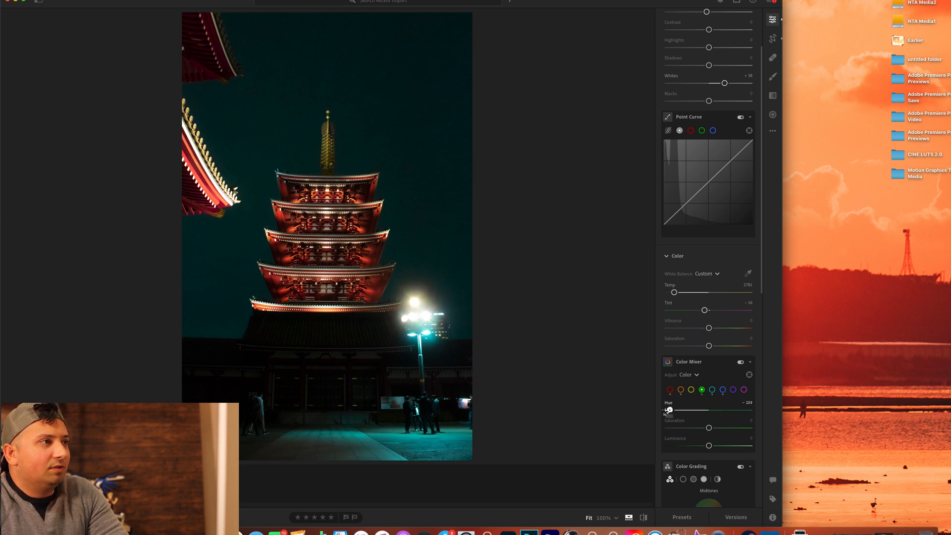
left_click(20, 483)
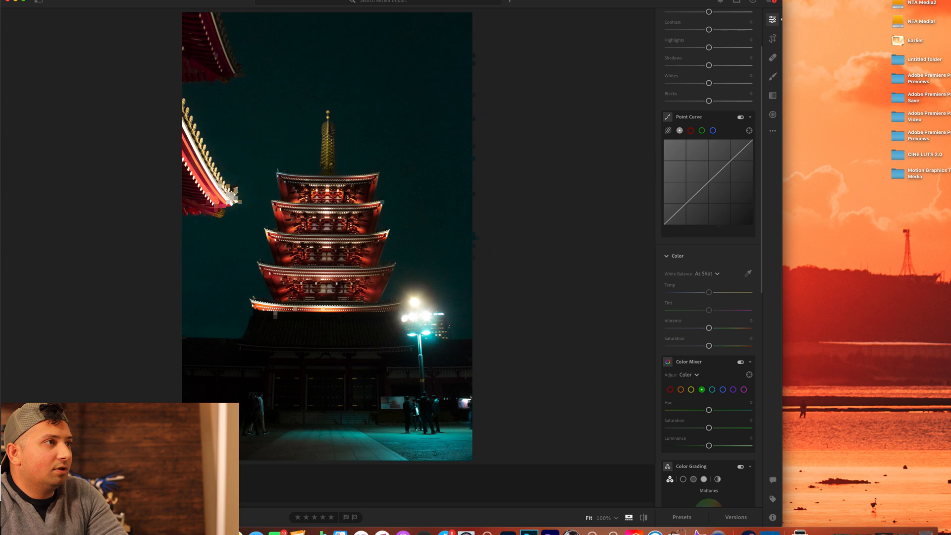
left_click(47, 484)
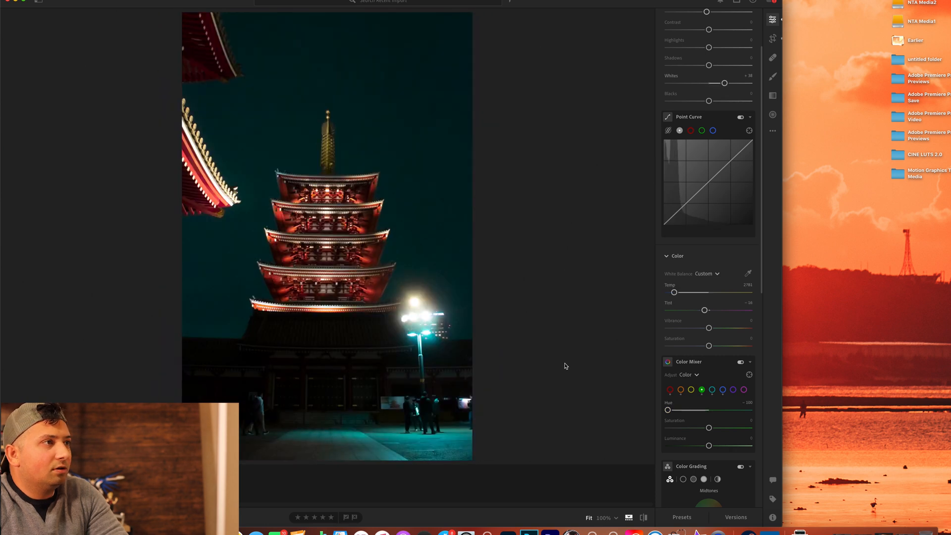
mouse_move(708, 446)
left_mouse_down()
mouse_move(751, 447)
mouse_move(668, 453)
mouse_move(758, 455)
mouse_move(742, 451)
mouse_move(741, 430)
mouse_move(667, 424)
mouse_move(705, 431)
left_mouse_up()
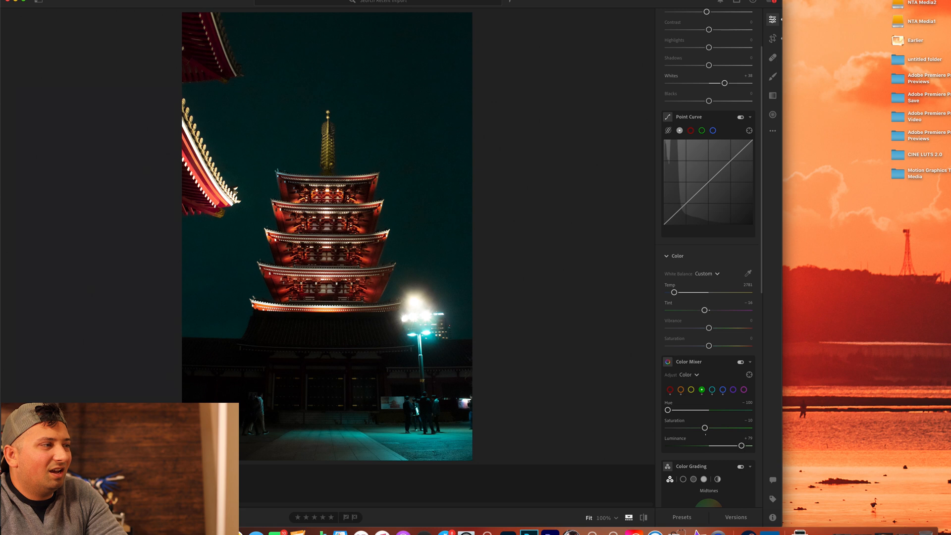
Reset the green channel's saturation to 0 and compare the pagoda photo with the reference before and after.
key("Right")
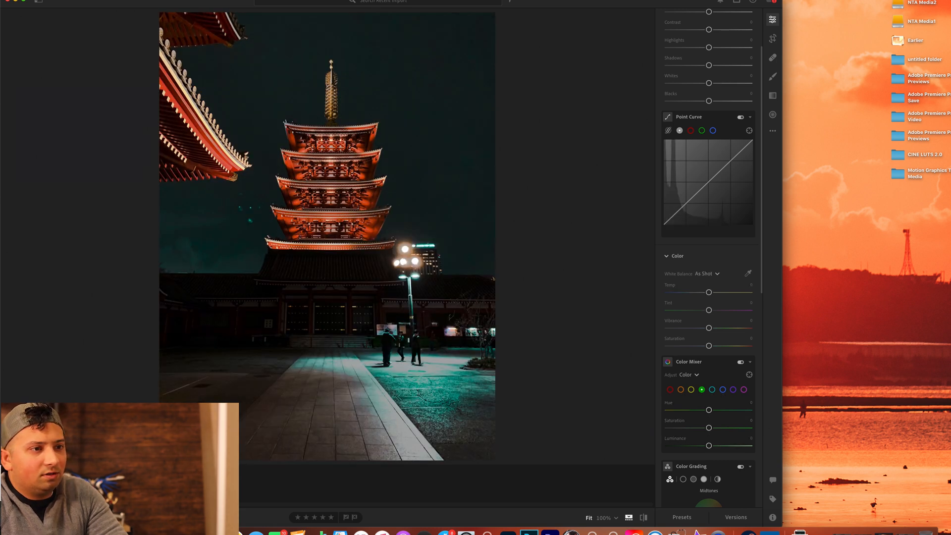
key("super+v")
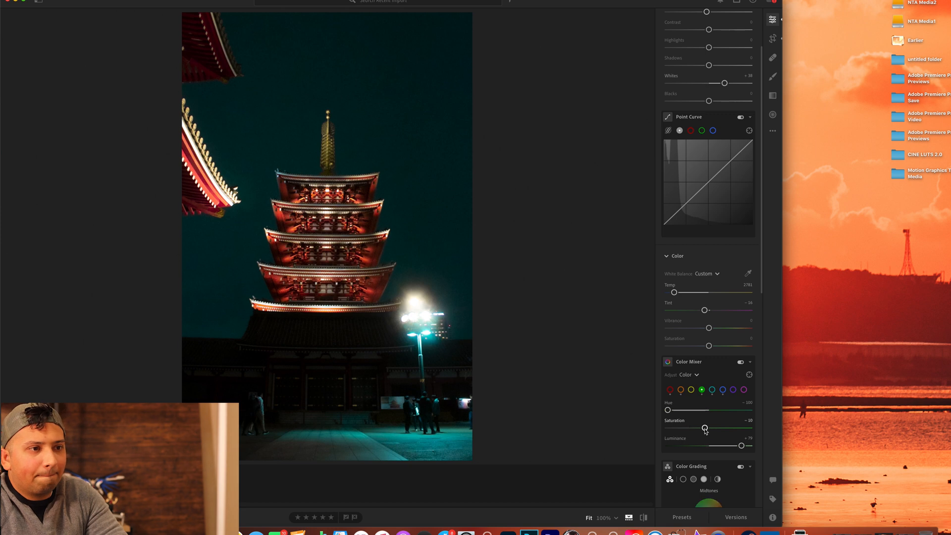
double_click(674, 420)
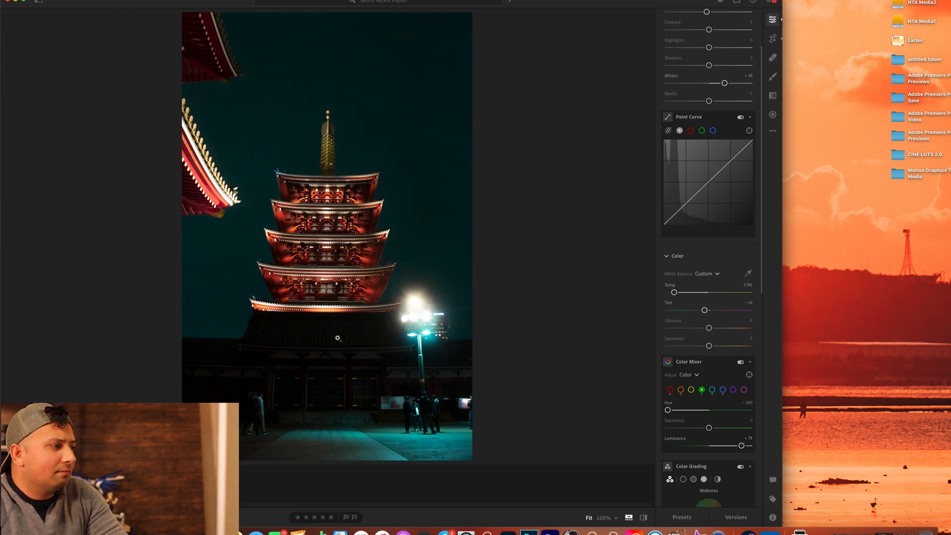
left_click(149, 484)
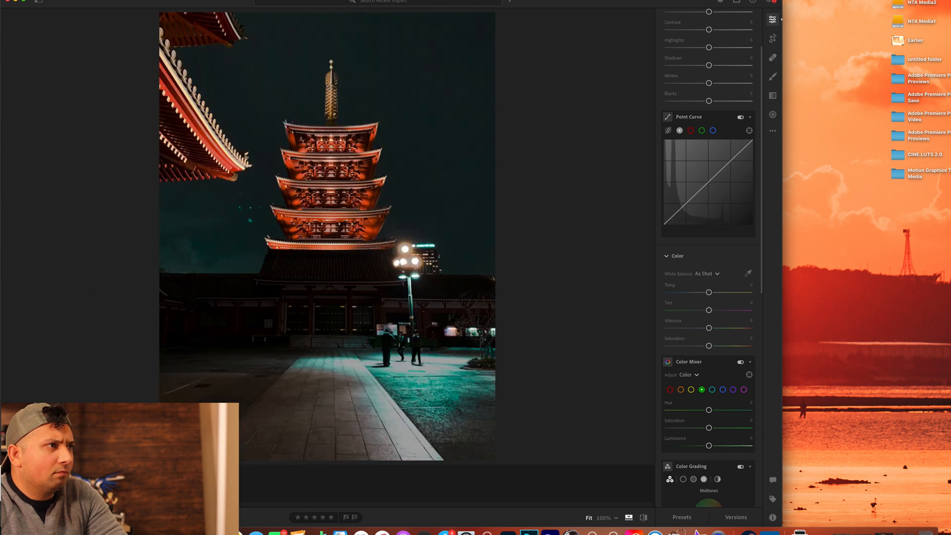
left_click(119, 484)
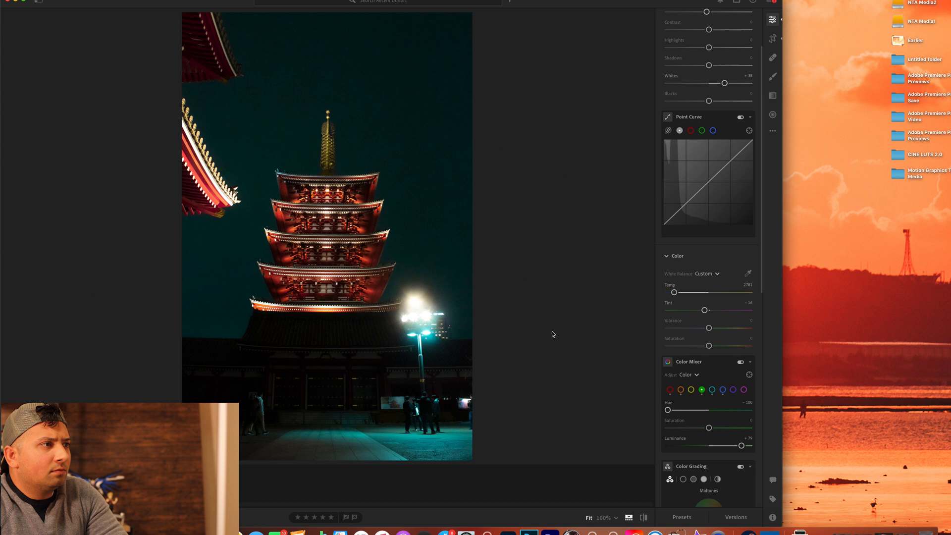
left_click(94, 484)
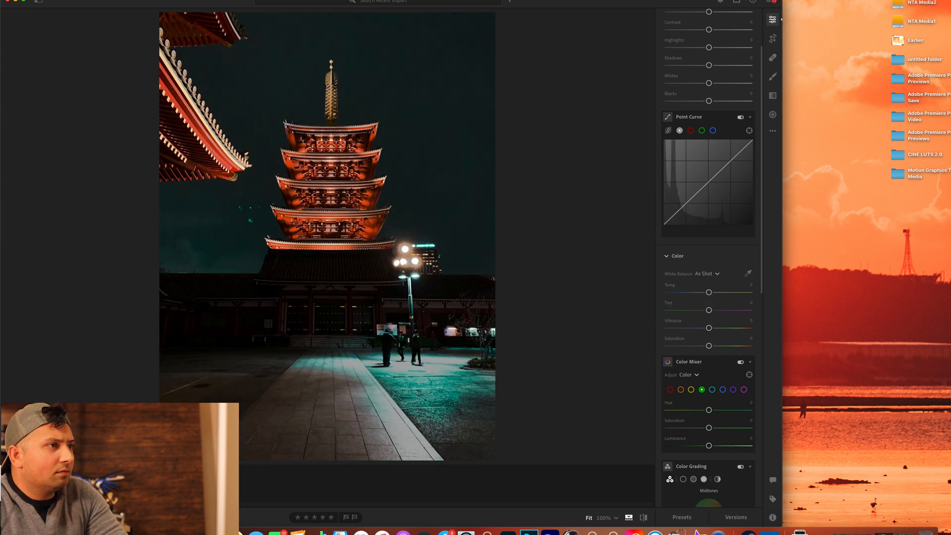
left_click(65, 484)
Try raising the pagoda photo's whites to +48 in the Light settings.
scroll(680, 252, "up", 5)
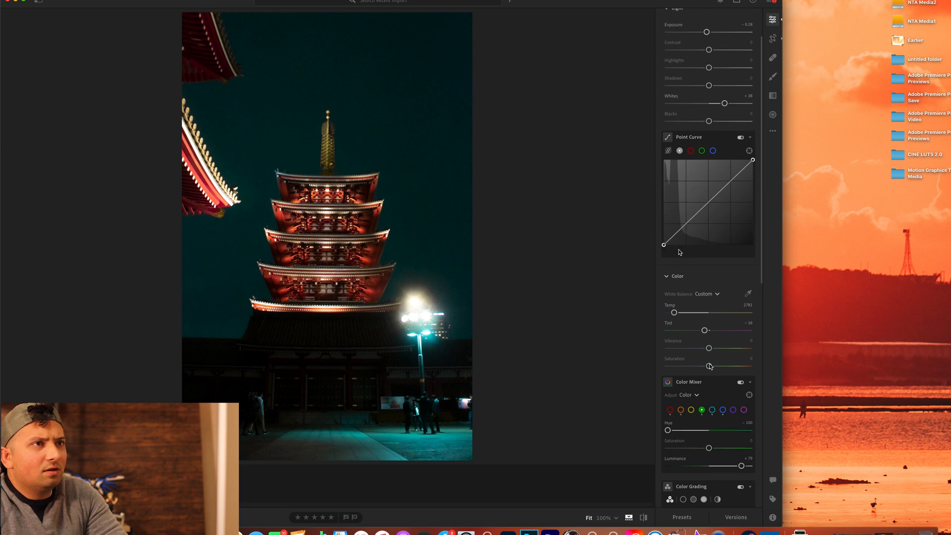
left_click_drag(725, 160, 738, 161)
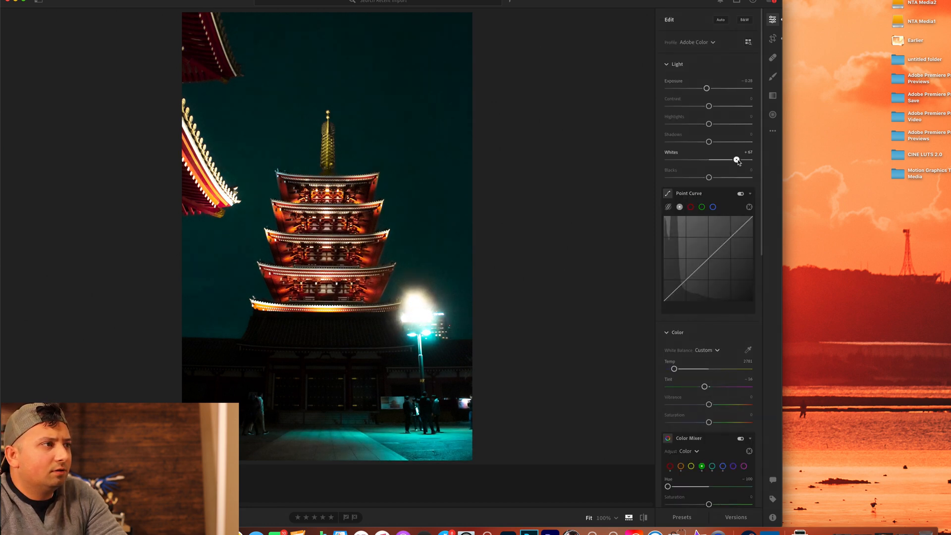
left_click_drag(738, 161, 730, 162)
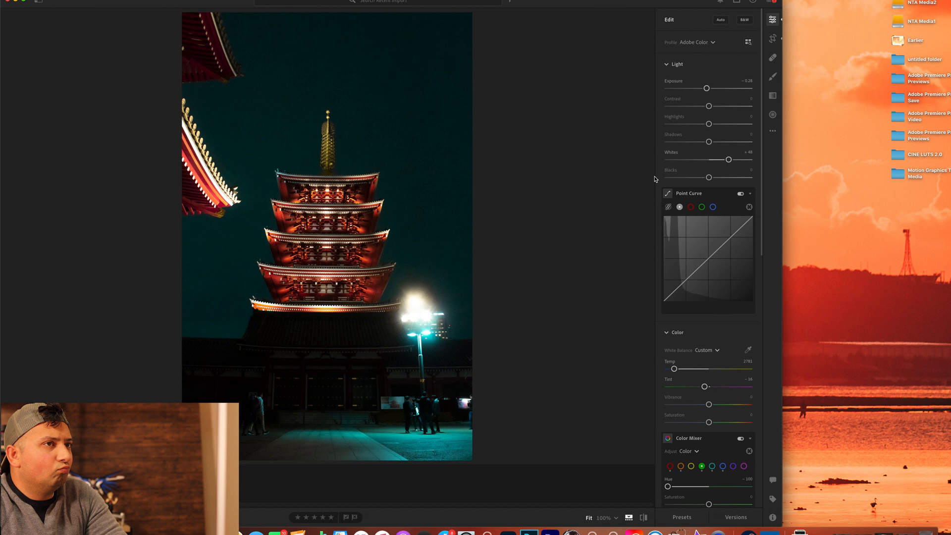
Raise the highlights to +48, reset the contrast to 0, and compare the pagoda with the reference.
left_click_drag(710, 106, 730, 133)
double_click(672, 99)
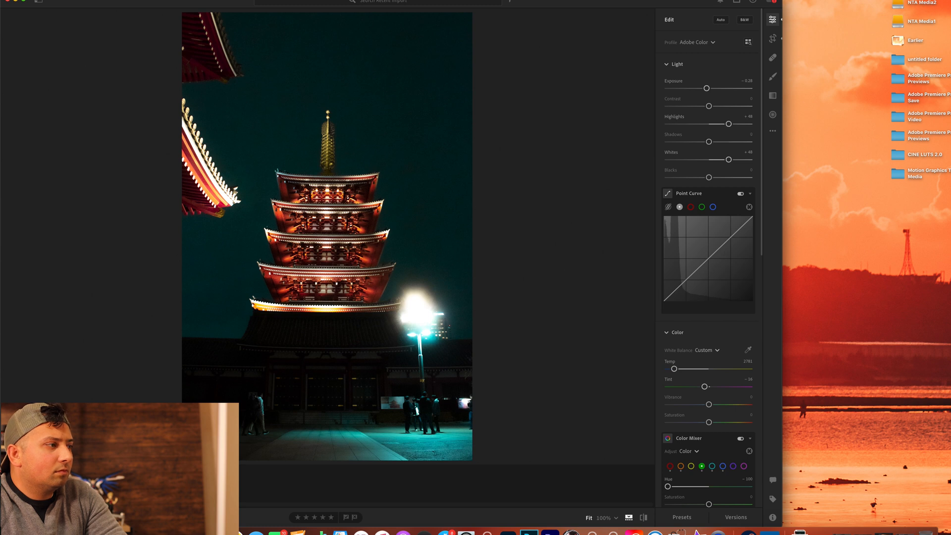
left_click(119, 484)
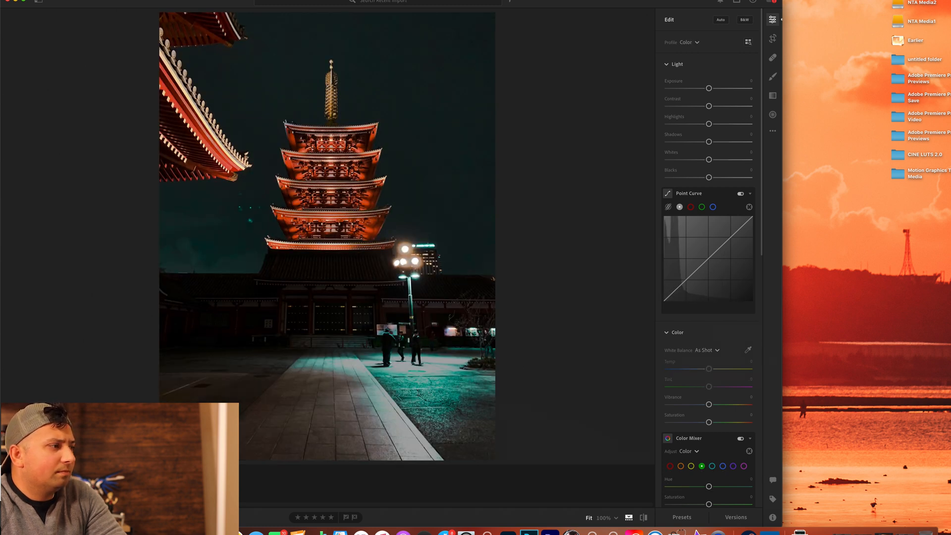
left_click(119, 484)
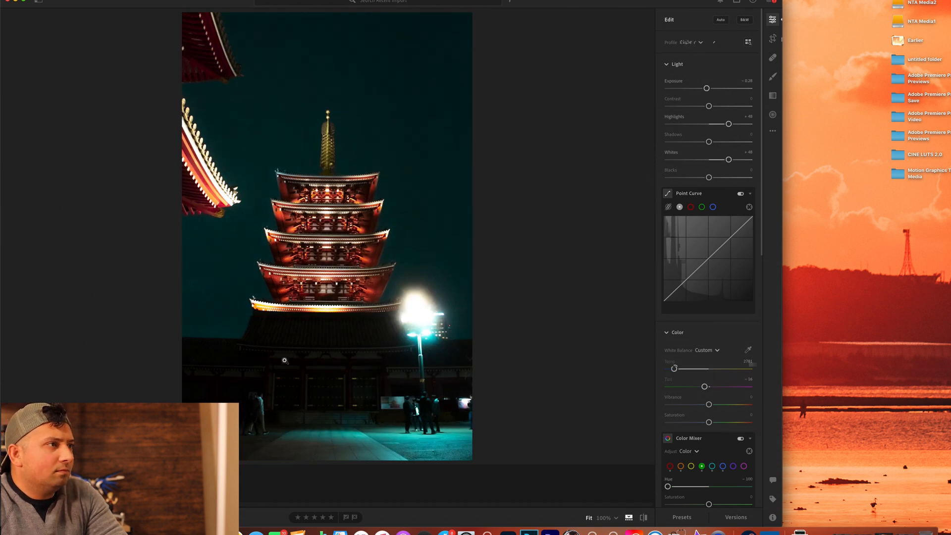
Check the reference photo's highlights once more and reset the pagoda photo's whites to 0.
key("Right")
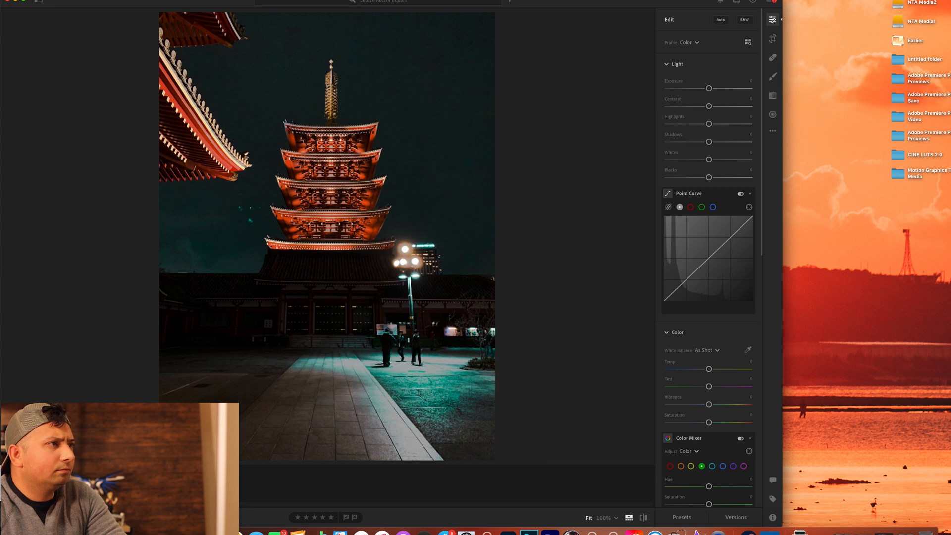
key("Left")
left_click_drag(729, 159, 725, 162)
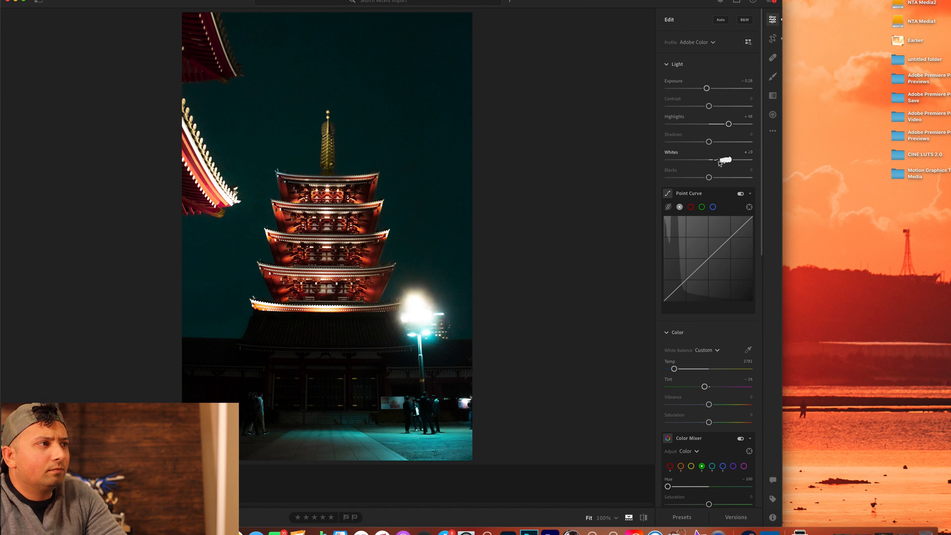
double_click(674, 153)
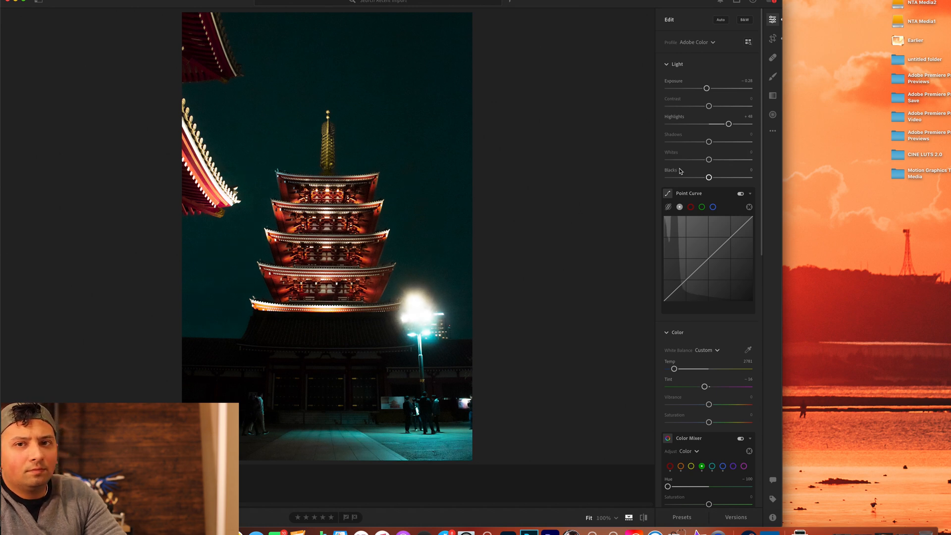